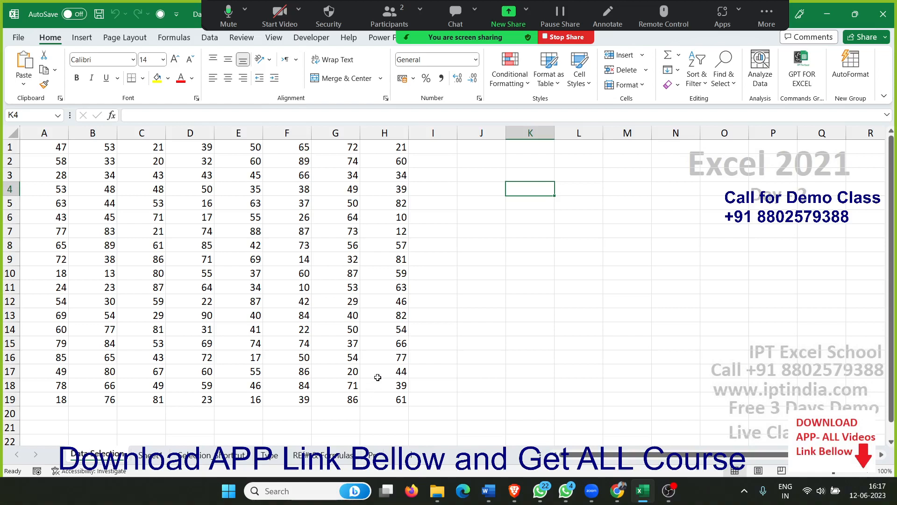
Step: Select the data range A1:H19 by anchoring at A1 and extending the selection to H19
{"action": "left_click", "coordinate": [104, 195]}
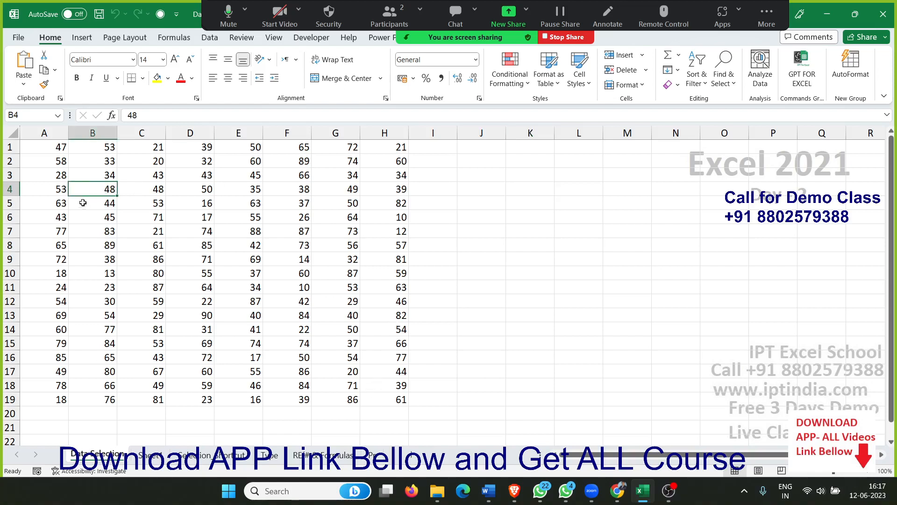
{"action": "left_click", "coordinate": [66, 147]}
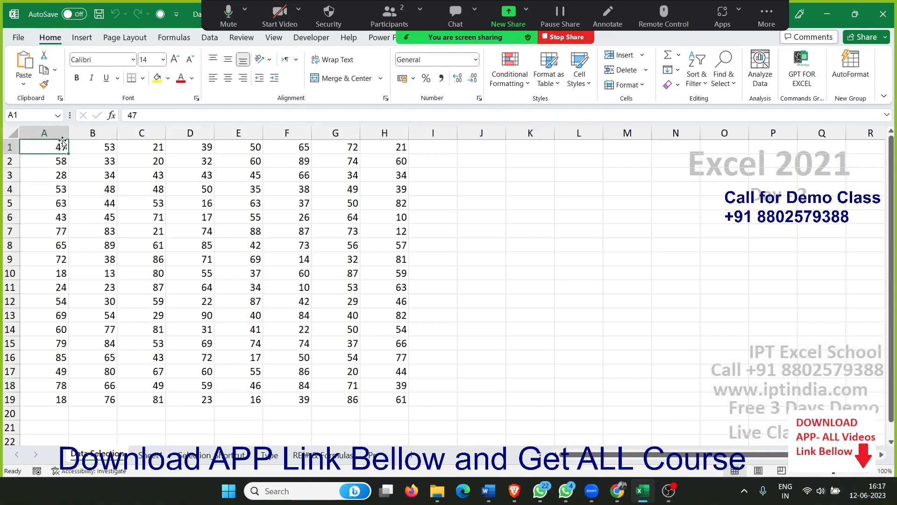
{"action": "left_click", "coordinate": [77, 236]}
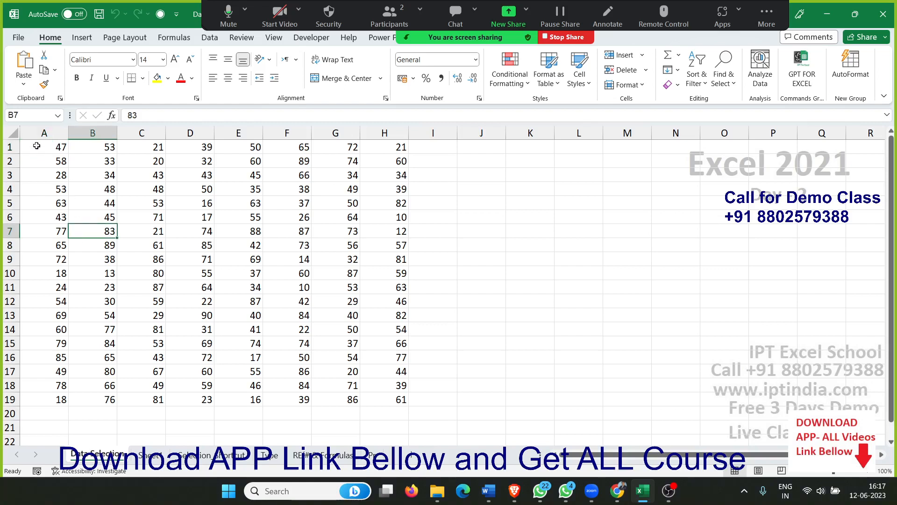
{"action": "left_click", "coordinate": [38, 144]}
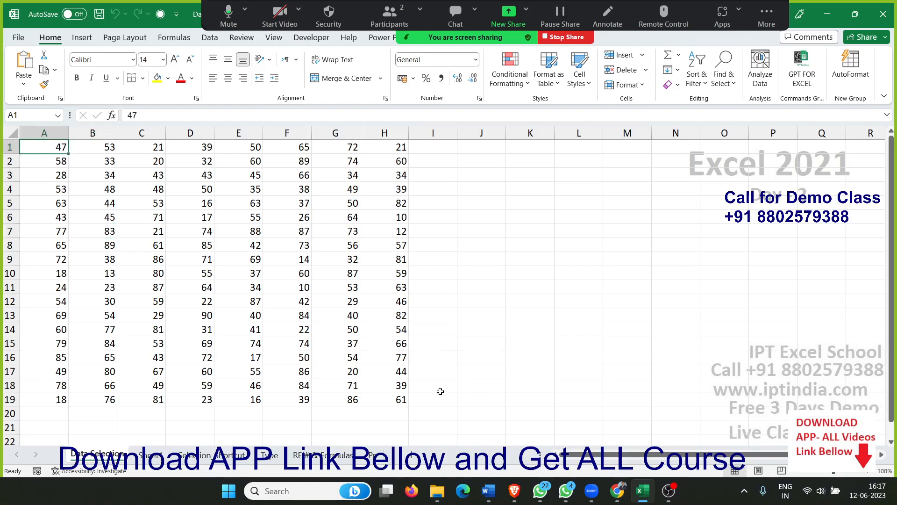
{"action": "left_click", "coordinate": [403, 398], "text": "shift"}
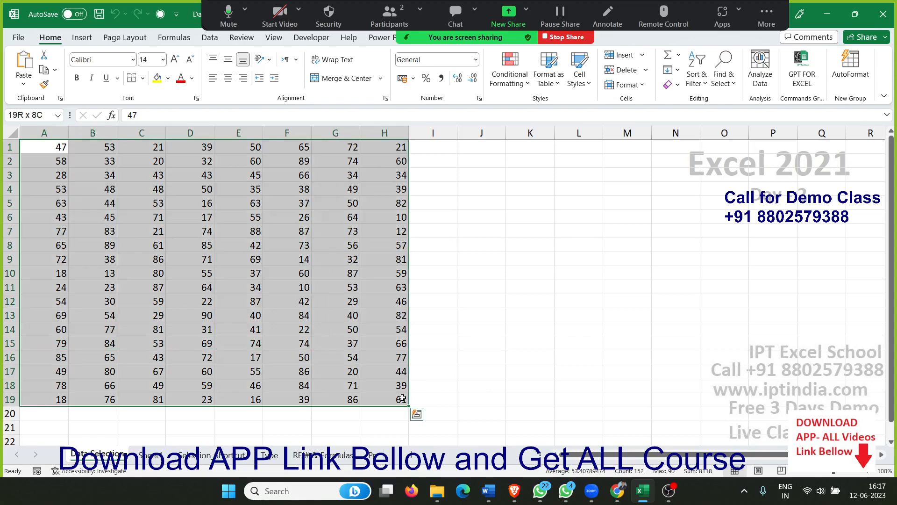
Step: Clear the selection and sweep across the full data block from A1 to H19, then deselect it
{"action": "left_click", "coordinate": [335, 289]}
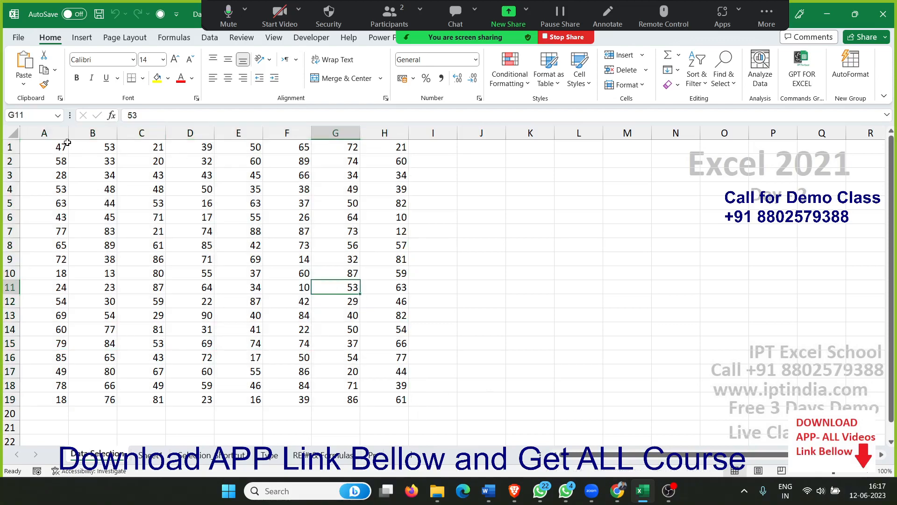
{"action": "left_click_drag", "start_coordinate": [56, 144], "coordinate": [400, 398]}
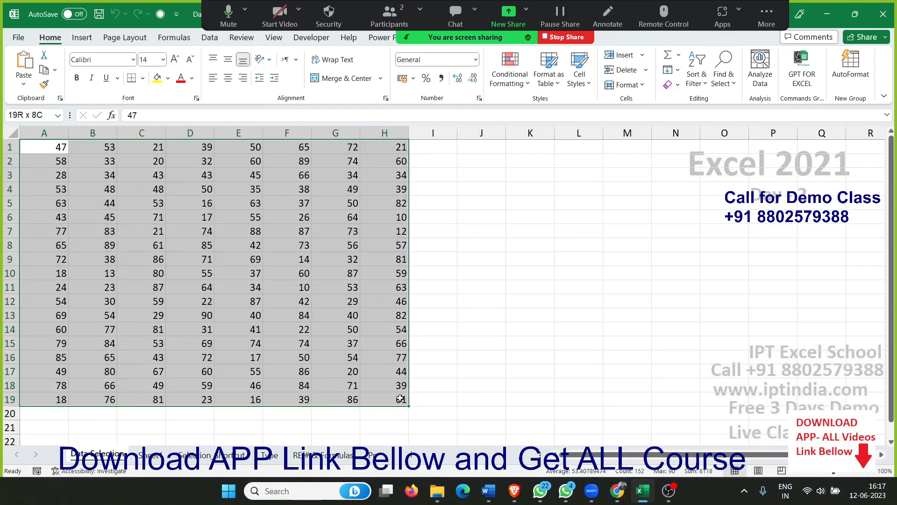
{"action": "left_click", "coordinate": [229, 240]}
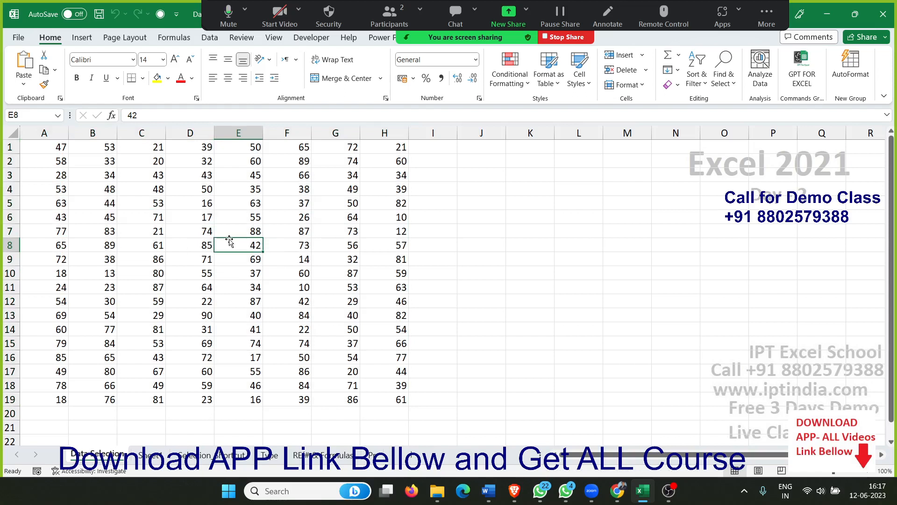
Step: Extend a selection from first cell A1 directly to last cell H19, then select H19 alone
{"action": "left_click", "coordinate": [199, 176]}
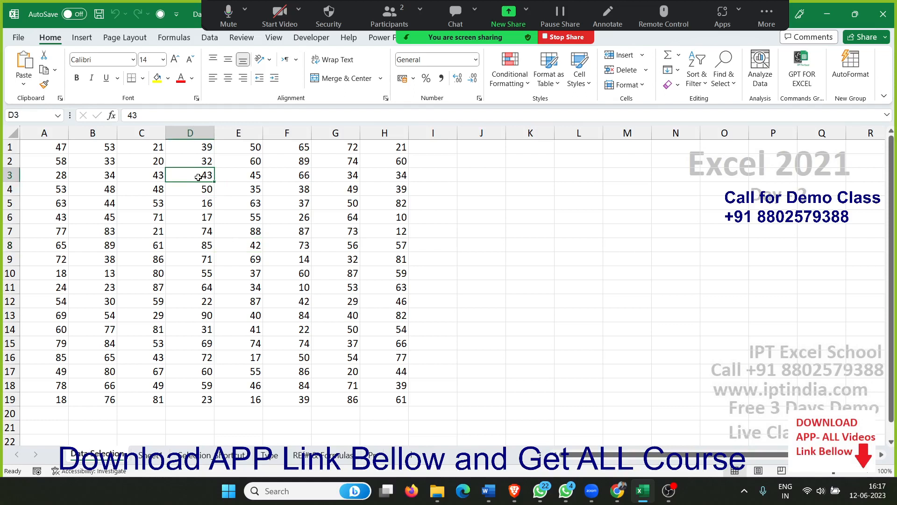
{"action": "left_click", "coordinate": [52, 151]}
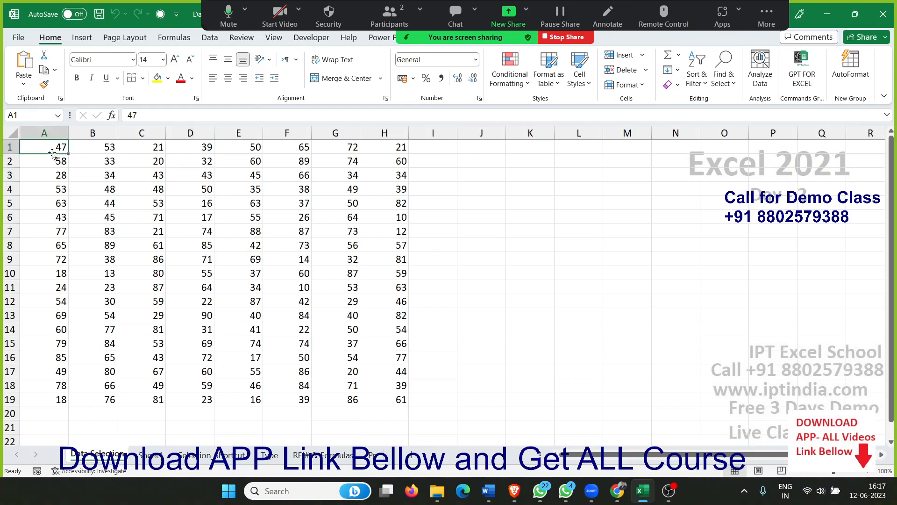
{"action": "left_click", "coordinate": [401, 398], "text": "shift"}
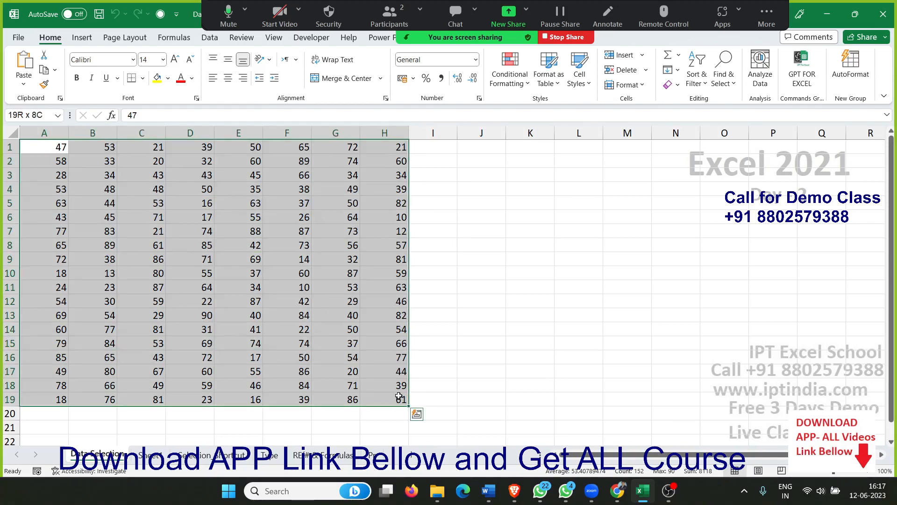
{"action": "left_click", "coordinate": [401, 398]}
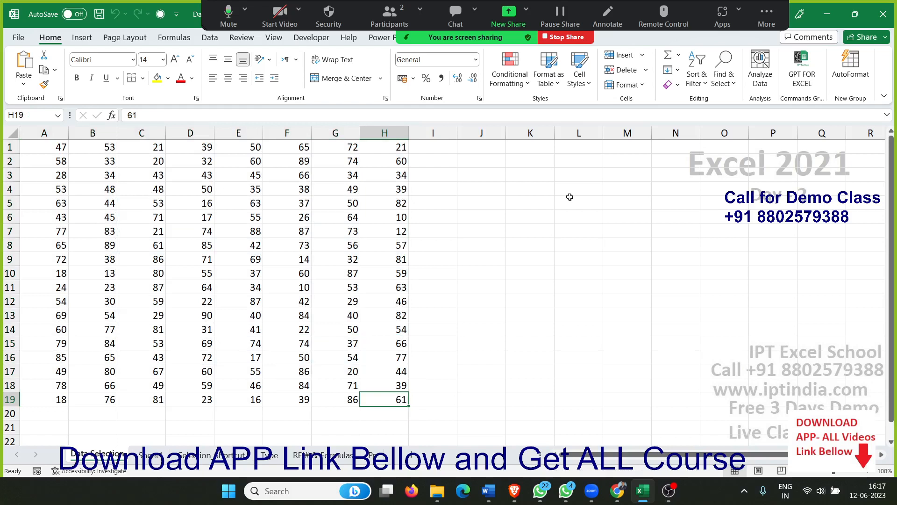
Step: Select the empty cells K1:K21 starting from K1, then clear the selection
{"action": "left_click", "coordinate": [519, 148]}
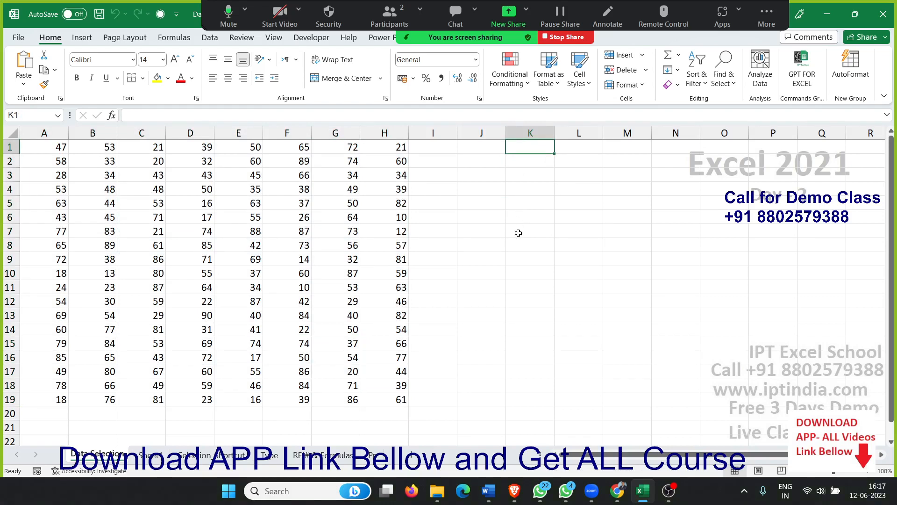
{"action": "left_click", "coordinate": [519, 258]}
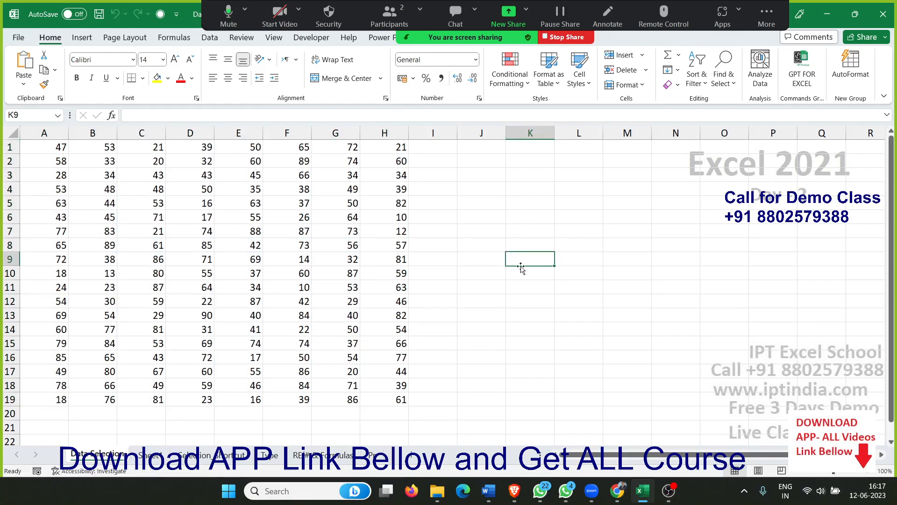
{"action": "left_click", "coordinate": [534, 132]}
{"action": "left_click", "coordinate": [526, 149]}
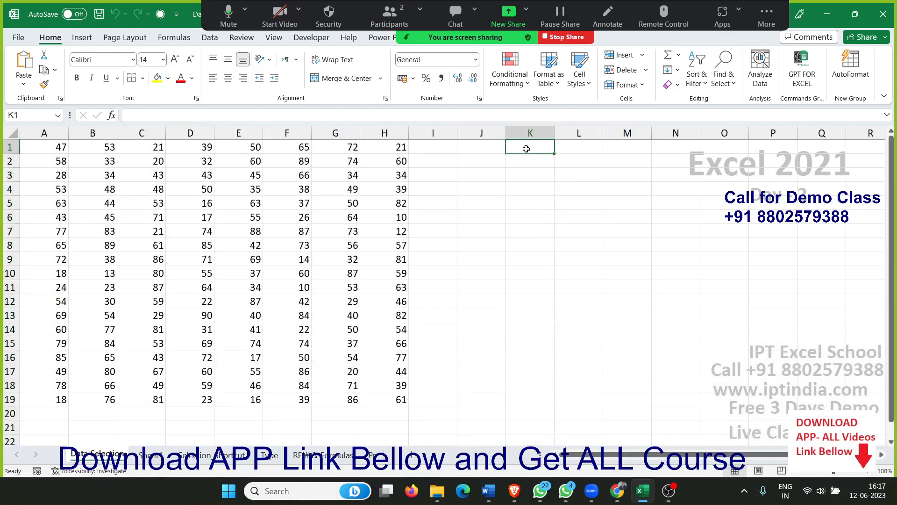
{"action": "left_click", "coordinate": [521, 202], "text": "shift"}
{"action": "left_click_drag", "start_coordinate": [521, 203], "coordinate": [531, 430]}
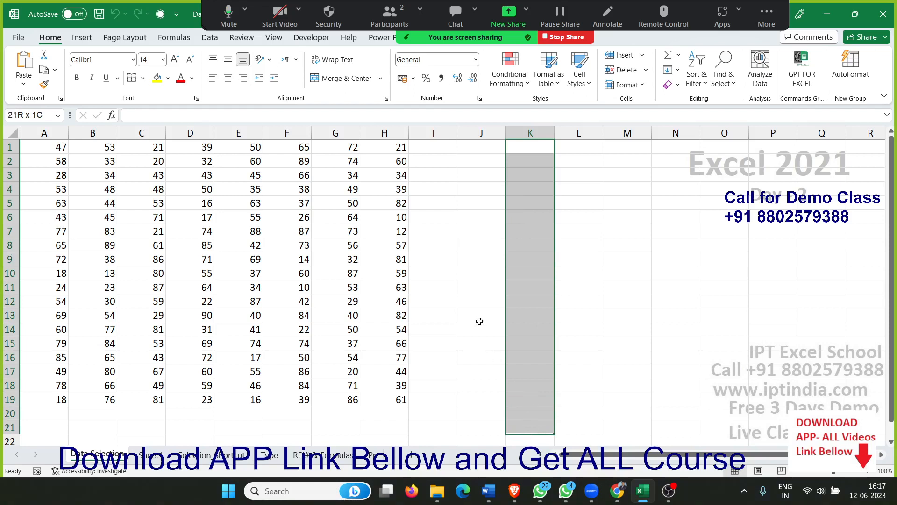
{"action": "left_click", "coordinate": [465, 300]}
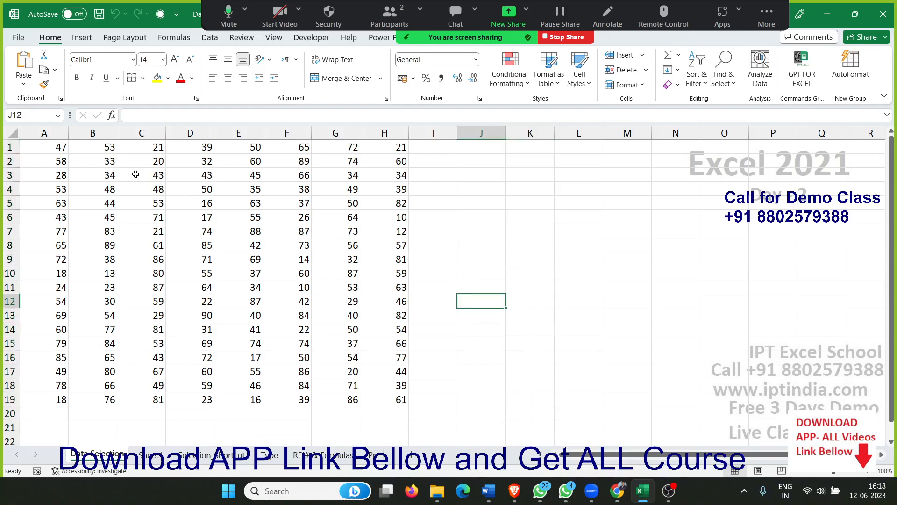
Step: Extend the selection from A1 cell by cell across to column H and down to row 5
{"action": "left_click", "coordinate": [43, 149]}
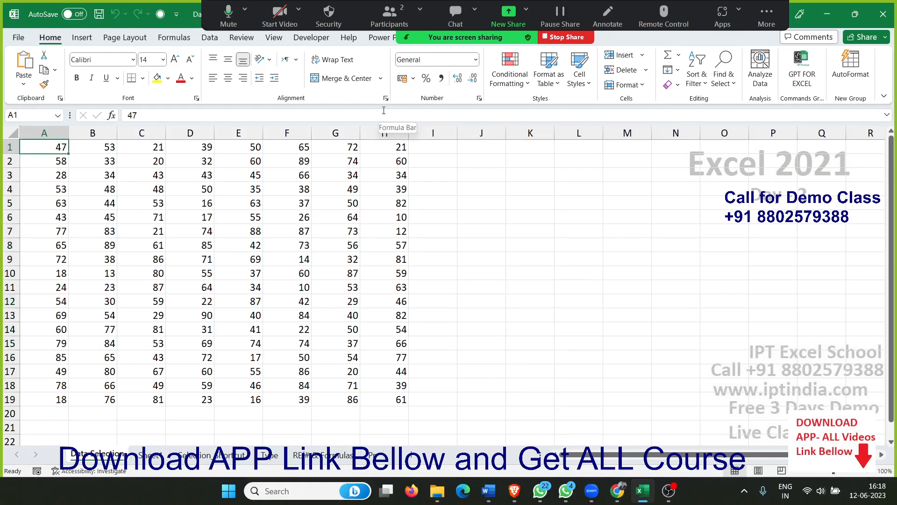
{"action": "key", "text": "shift+Right"}
{"action": "key", "text": "shift+Right"}
{"action": "key", "text": "shift+Right"}
{"action": "key", "text": "shift+Right"}
{"action": "key", "text": "shift+Right"}
{"action": "key", "text": "shift+Right"}
{"action": "key", "text": "shift+Right"}
{"action": "key", "text": "shift+Down"}
{"action": "key", "text": "shift+Down"}
{"action": "key", "text": "shift+Down"}
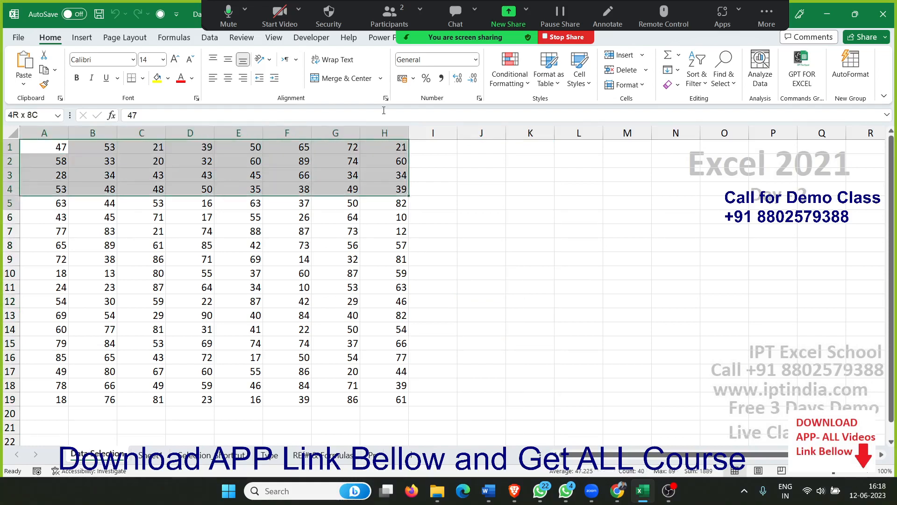
{"action": "key", "text": "shift+Down"}
Step: Return to A1 and select the whole contiguous data block at once, then deselect it
{"action": "key", "text": "Up"}
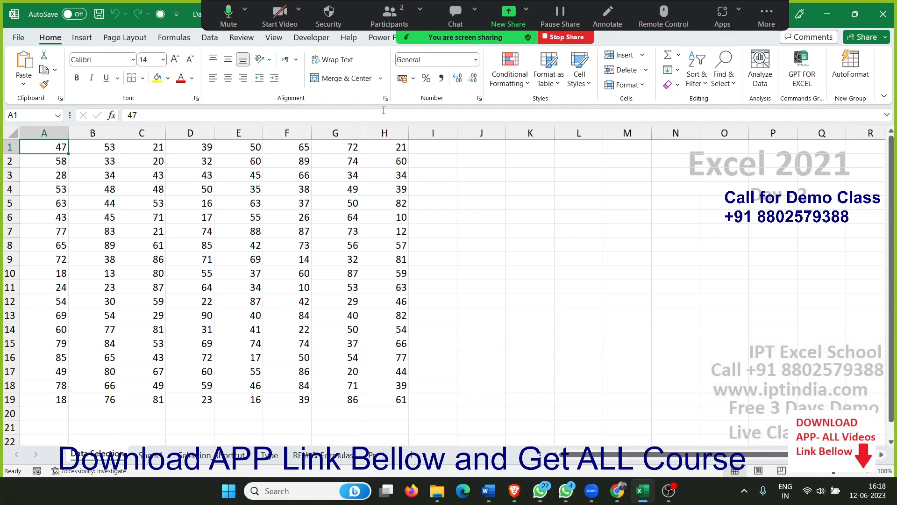
{"action": "key", "text": "ctrl+a"}
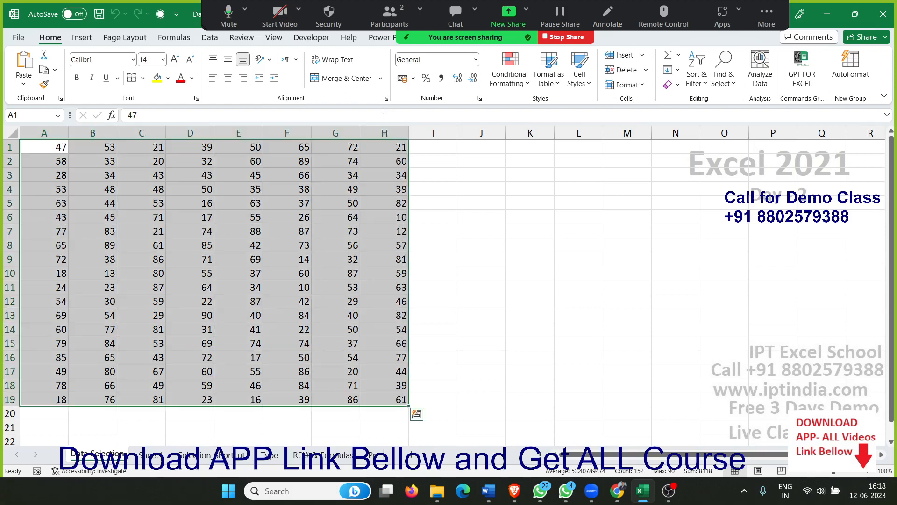
{"action": "left_click", "coordinate": [180, 307]}
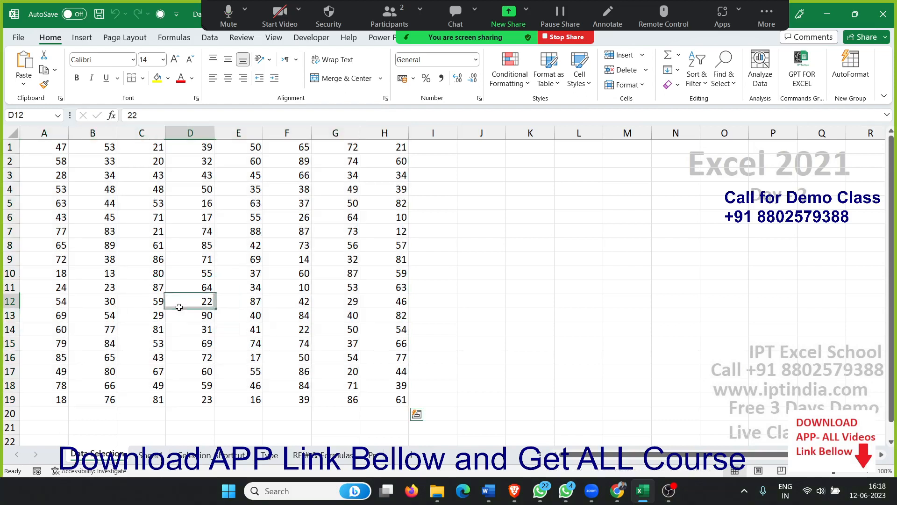
Step: Starting from cell G5, select the surrounding data with Go To Special set to Current region
{"action": "left_click", "coordinate": [339, 200]}
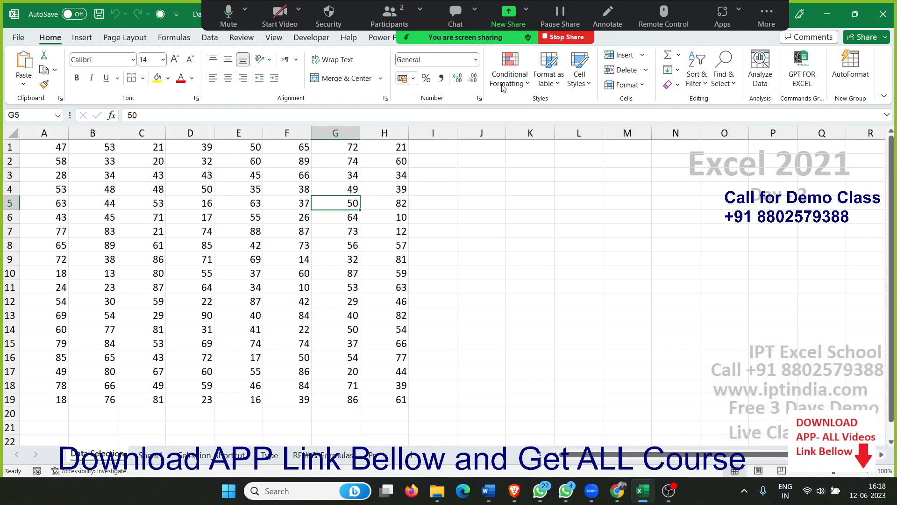
{"action": "left_click", "coordinate": [725, 83]}
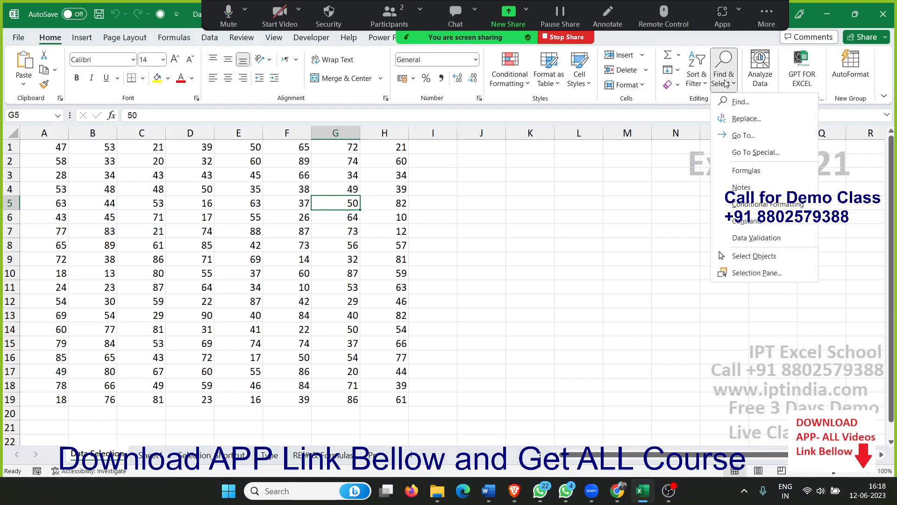
{"action": "left_click", "coordinate": [749, 152]}
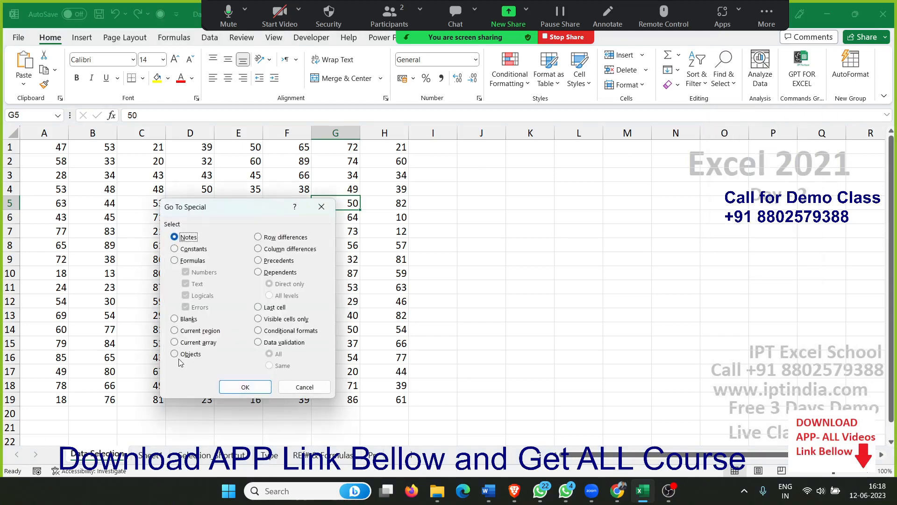
{"action": "left_click", "coordinate": [206, 332]}
{"action": "left_click", "coordinate": [232, 387]}
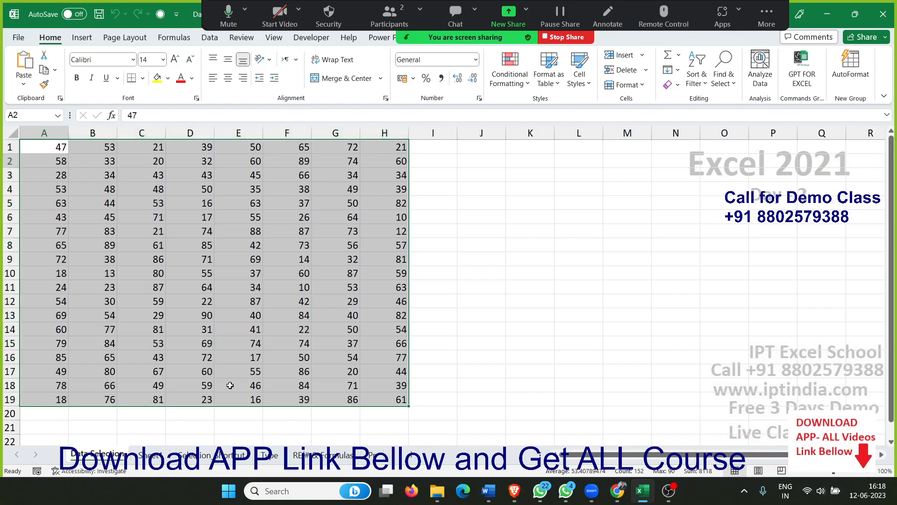
Step: Insert a blank row at row 9 to split the data block
{"action": "key", "text": "Down"}
{"action": "key", "text": "Down"}
{"action": "key", "text": "Down"}
{"action": "key", "text": "Down"}
{"action": "key", "text": "Down"}
{"action": "key", "text": "Down"}
{"action": "key", "text": "Down"}
{"action": "key", "text": "Down"}
{"action": "key", "text": "shift+space"}
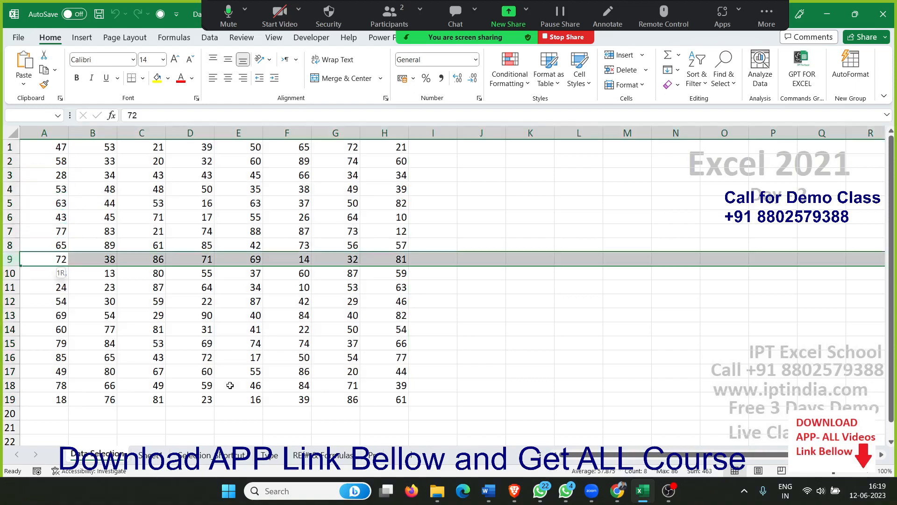
{"action": "key", "text": "ctrl+shift+plus"}
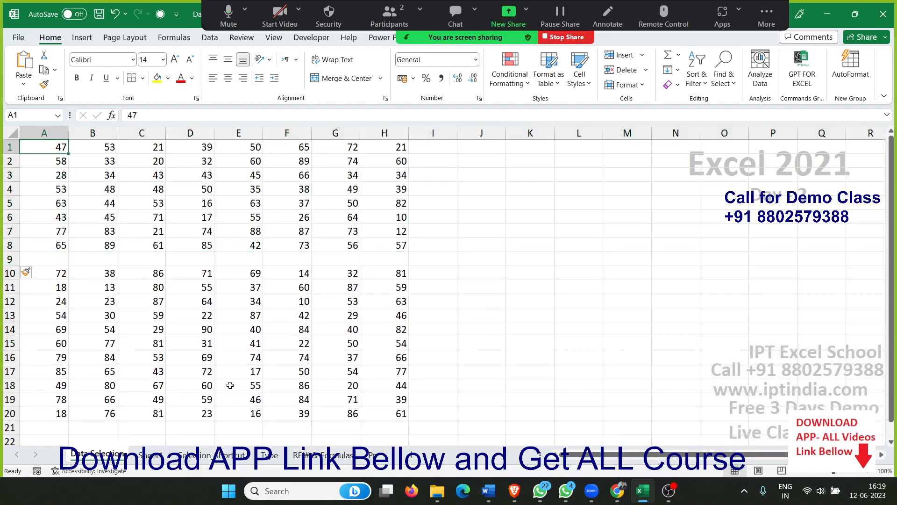
Step: Select the data block around A1 above the blank row, then move between column A's two block edges
{"action": "key", "text": "ctrl+a"}
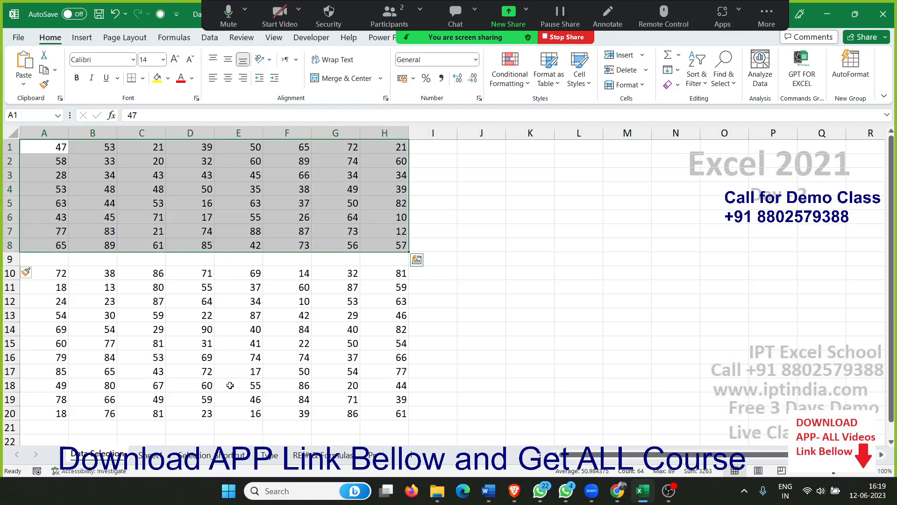
{"action": "key", "text": "ctrl+Down"}
{"action": "key", "text": "ctrl+Down"}
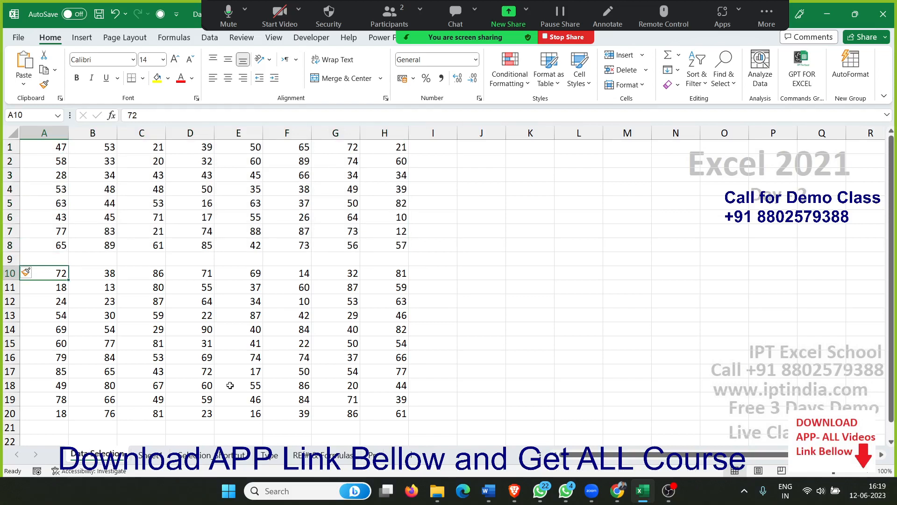
{"action": "key", "text": "ctrl+shift+Up"}
{"action": "key", "text": "ctrl+shift+Right"}
{"action": "key", "text": "ctrl+Up"}
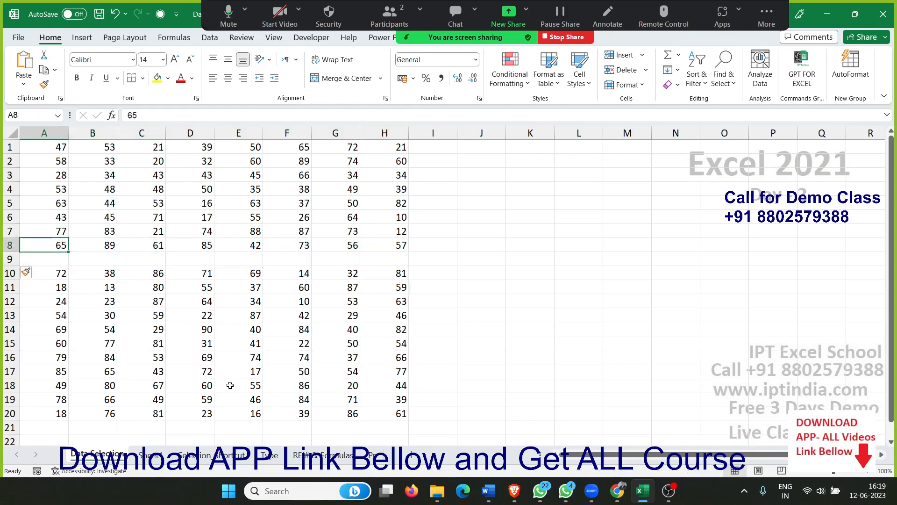
Step: Insert a blank column at column F to split the data vertically
{"action": "key", "text": "ctrl+Up"}
{"action": "key", "text": "Right"}
{"action": "key", "text": "Right"}
{"action": "key", "text": "Right"}
{"action": "key", "text": "Right"}
{"action": "key", "text": "Right"}
{"action": "key", "text": "ctrl+space"}
{"action": "key", "text": "ctrl+shift+equal"}
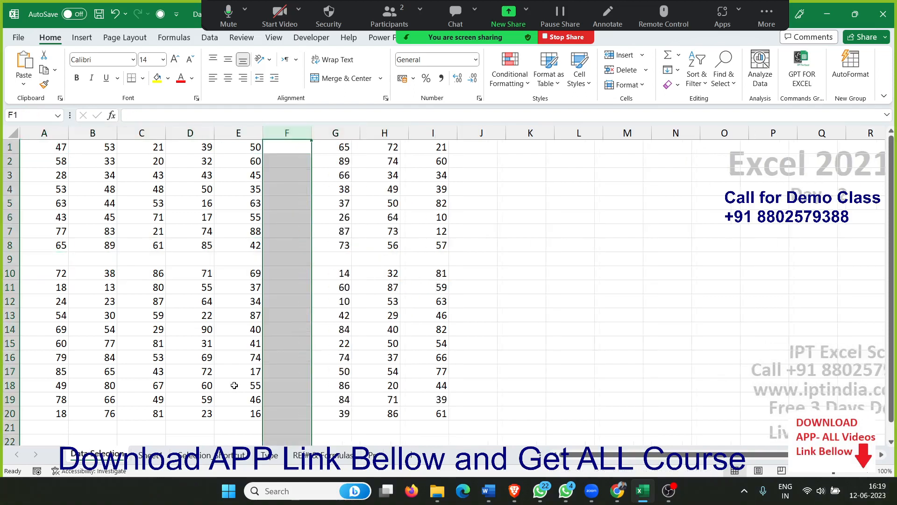
Step: Select the contiguous data block around A1 bounded by the blank row and column, then return to A1
{"action": "key", "text": "Left"}
{"action": "key", "text": "ctrl+Left"}
{"action": "key", "text": "ctrl+a"}
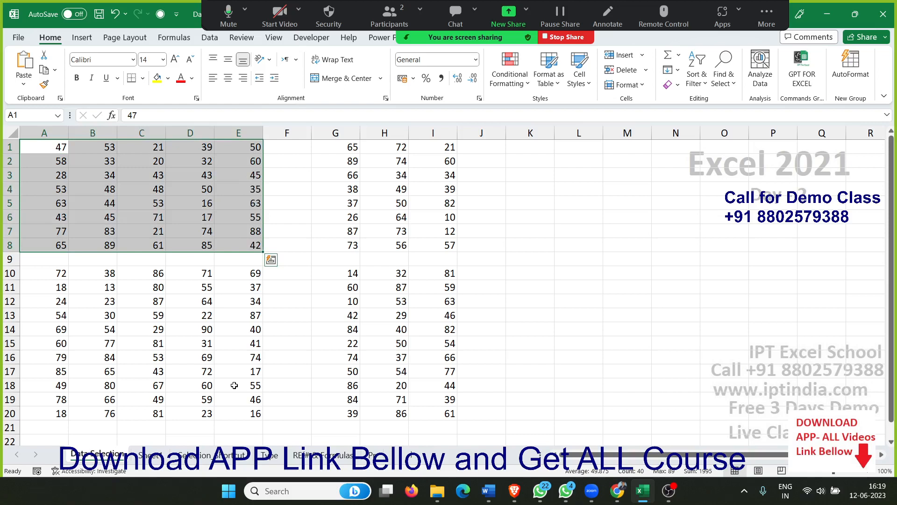
{"action": "key", "text": "ctrl+Home"}
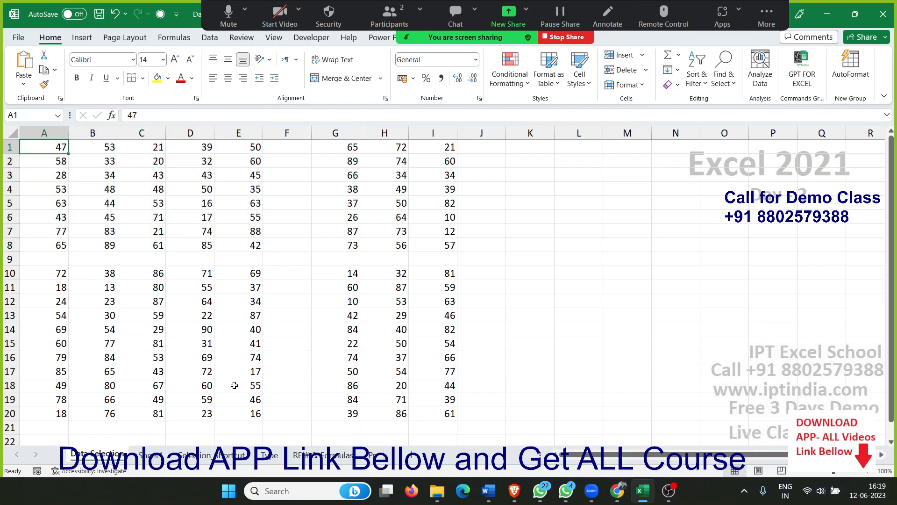
Step: Undo the inserted blank column and blank row
{"action": "key", "text": "ctrl+z"}
{"action": "key", "text": "ctrl+z"}
{"action": "key", "text": "ctrl+z"}
{"action": "key", "text": "ctrl+z"}
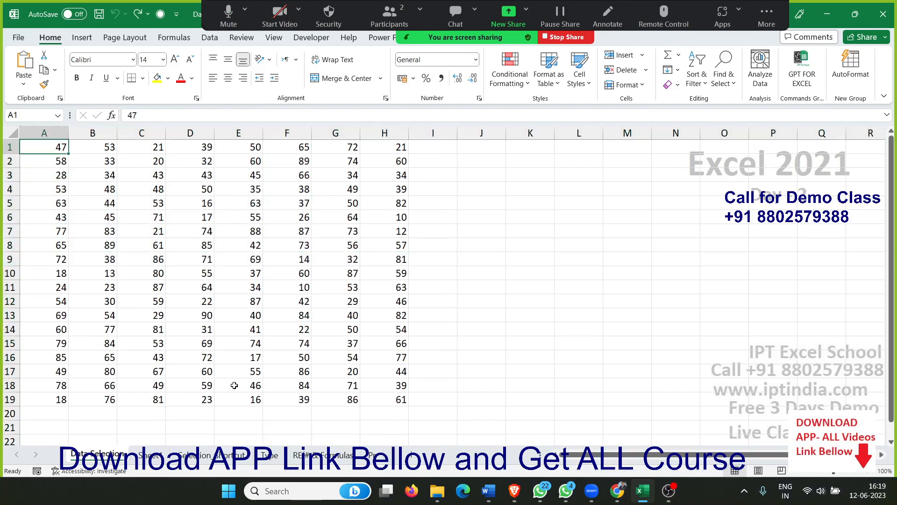
Step: Jump down column A past the data to the worksheet's last row, then return to A1
{"action": "key", "text": "ctrl+Down"}
{"action": "key", "text": "ctrl+Down"}
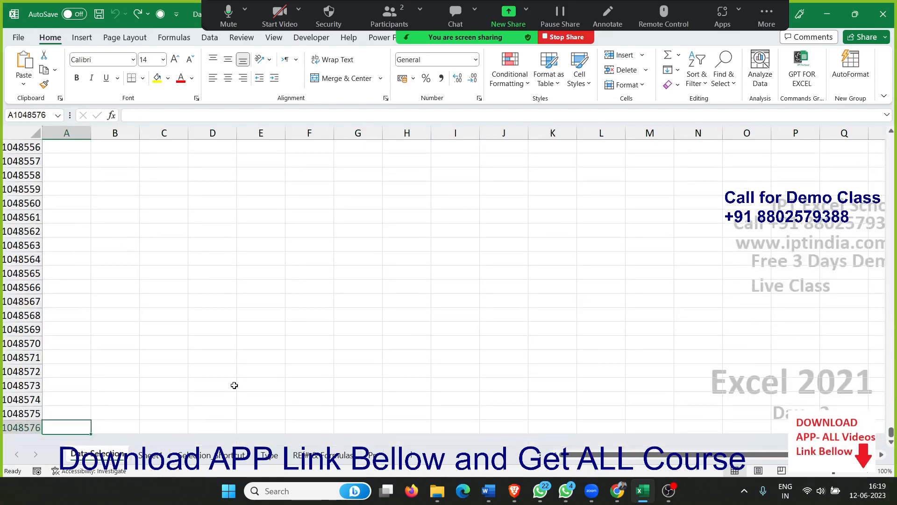
{"action": "key", "text": "ctrl+Home"}
Step: Clear the value in cell A15 and return to A1
{"action": "key", "text": "Down"}
{"action": "key", "text": "Down"}
{"action": "key", "text": "Down"}
{"action": "key", "text": "Down"}
{"action": "key", "text": "Down"}
{"action": "key", "text": "Down"}
{"action": "key", "text": "Down"}
{"action": "key", "text": "Down"}
{"action": "key", "text": "Down"}
{"action": "key", "text": "Down"}
{"action": "key", "text": "Down"}
{"action": "key", "text": "Down"}
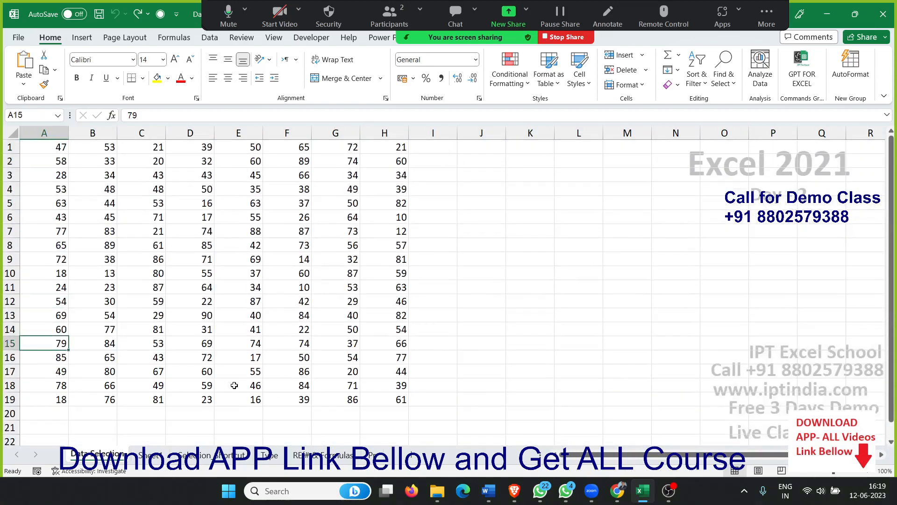
{"action": "key", "text": "Delete"}
{"action": "key", "text": "ctrl+Home"}
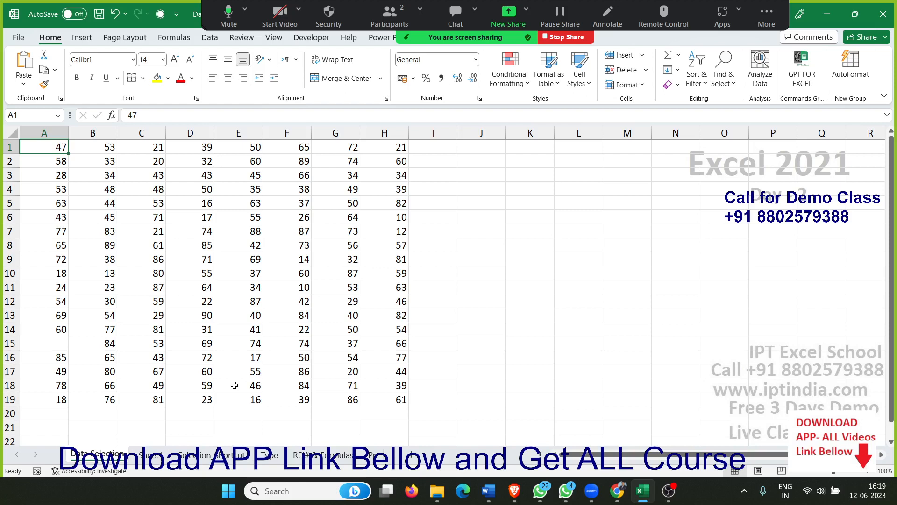
Step: Jump down column A from A1 to the edge above the blank cell and enter 54 in A15
{"action": "key", "text": "ctrl+Down"}
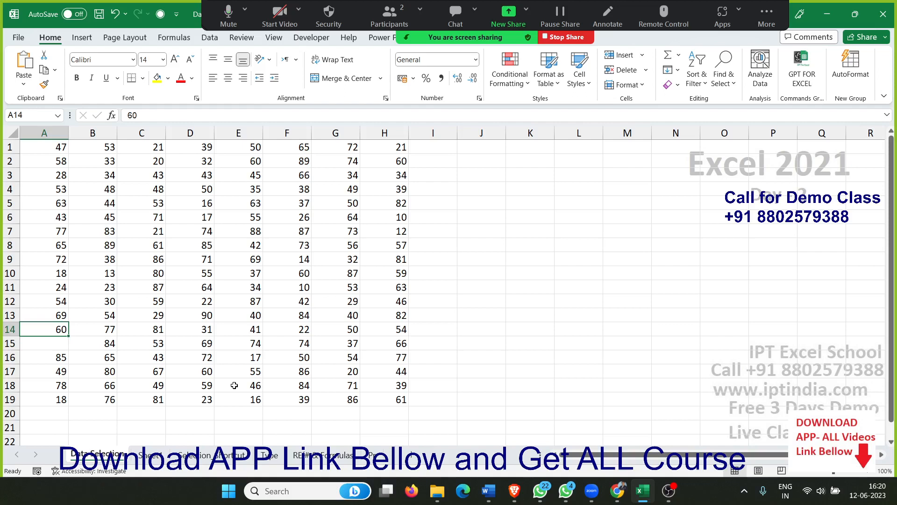
{"action": "key", "text": "Down"}
{"action": "type", "text": "54"}
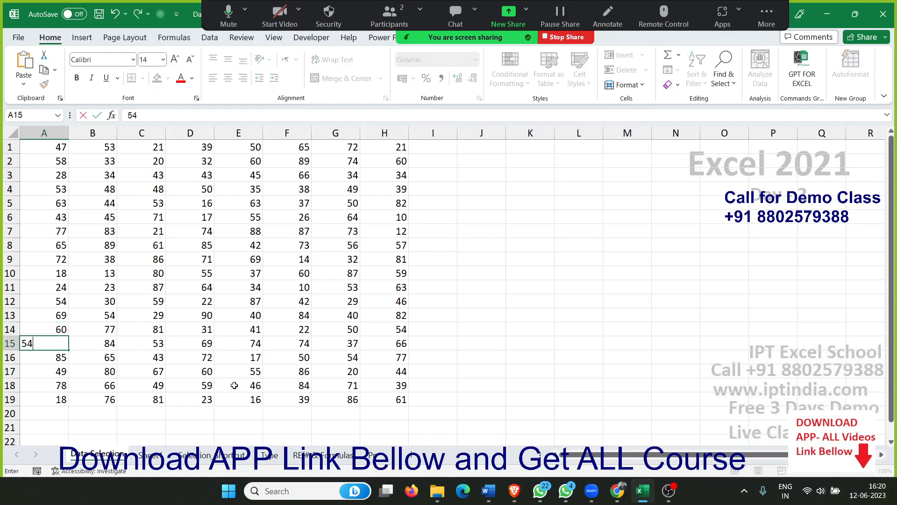
{"action": "key", "text": "Up"}
Step: Select the whole data region from cell A13, then move back up to A1
{"action": "key", "text": "Up"}
{"action": "key", "text": "ctrl+a"}
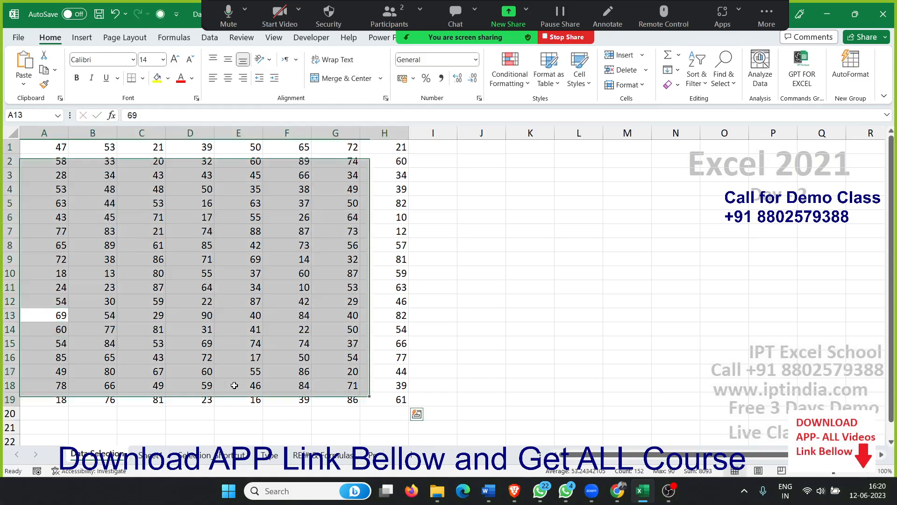
{"action": "key", "text": "Up"}
{"action": "key", "text": "Up"}
{"action": "key", "text": "Up"}
{"action": "key", "text": "Up"}
{"action": "key", "text": "Up"}
{"action": "key", "text": "Up"}
{"action": "key", "text": "Up"}
{"action": "key", "text": "Up"}
{"action": "key", "text": "Up"}
{"action": "key", "text": "Up"}
{"action": "key", "text": "Up"}
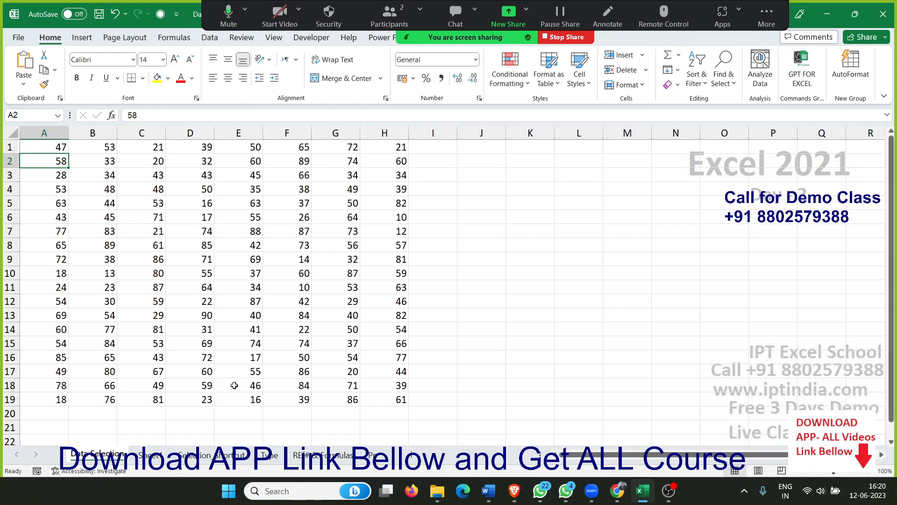
{"action": "key", "text": "Up"}
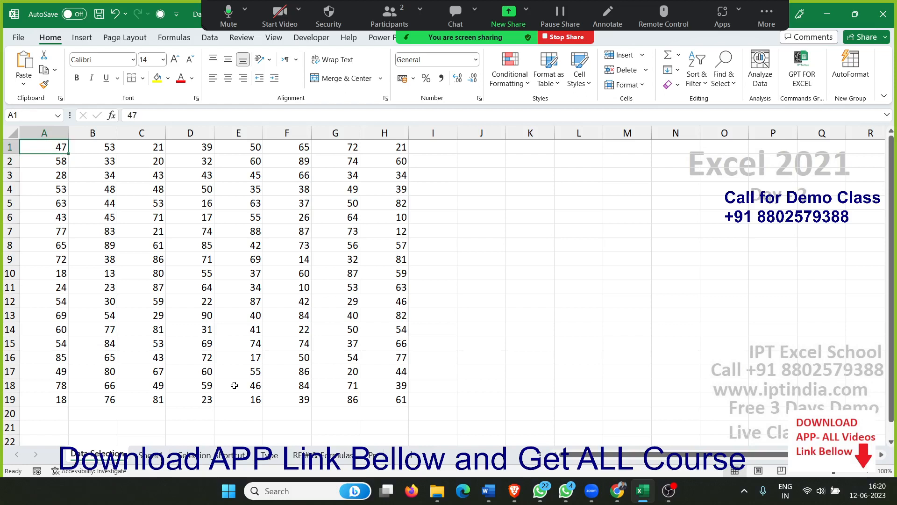
Step: Extend the selection from A1 across to column H and down to row 19, then open and close Quick Analysis
{"action": "key", "text": "ctrl+shift+Right"}
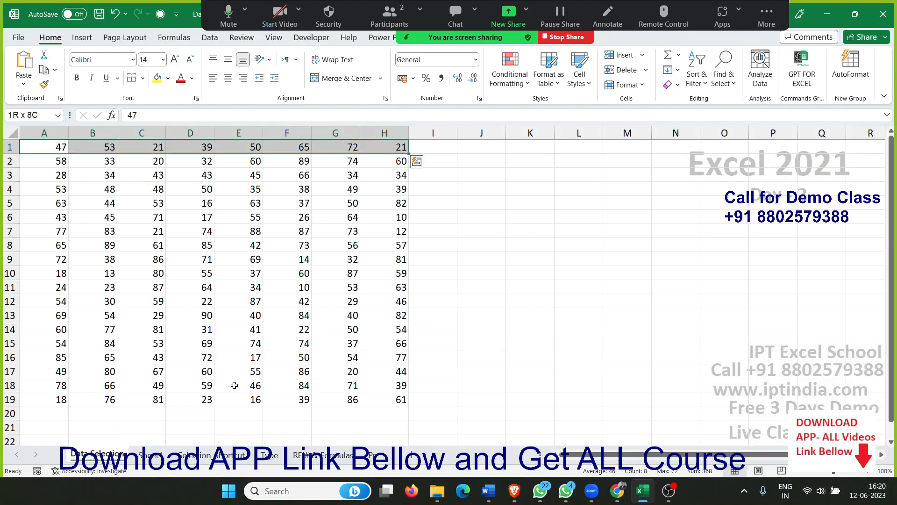
{"action": "key", "text": "ctrl+shift+Down"}
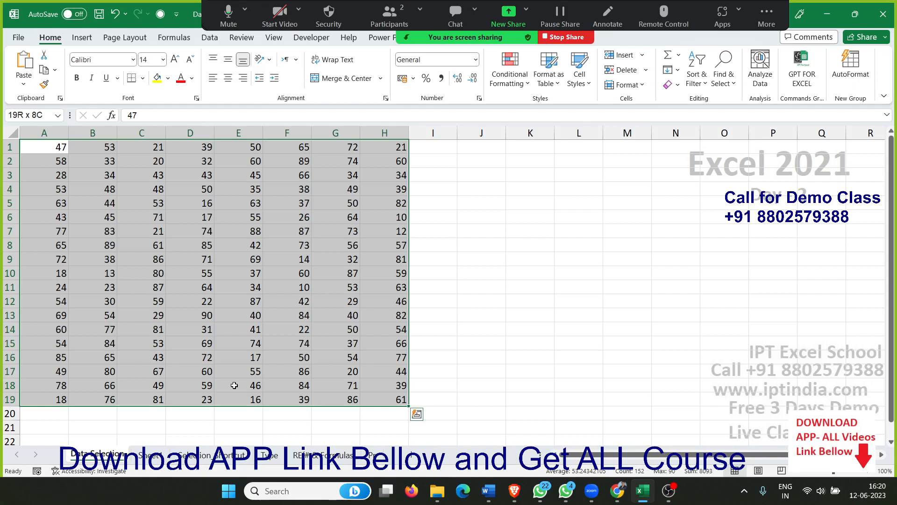
{"action": "key", "text": "ctrl+q"}
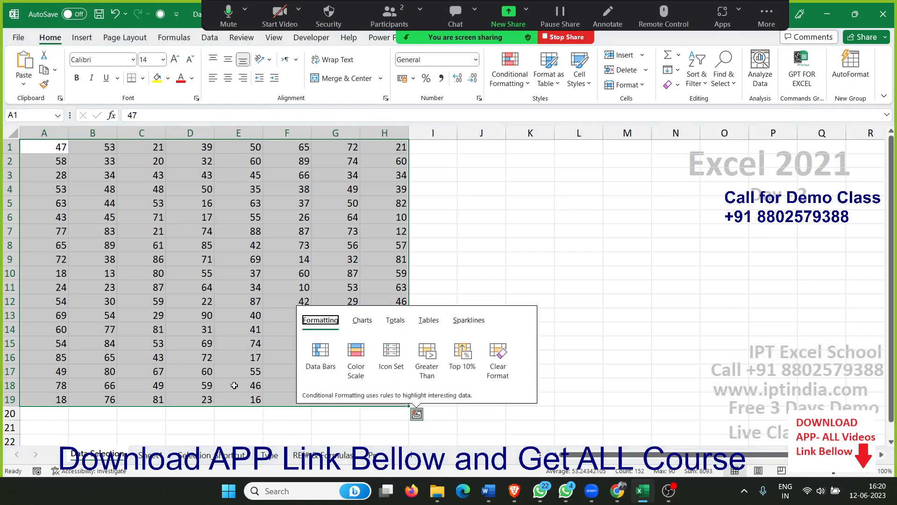
{"action": "key", "text": "Escape"}
Step: Go to the end of column A's data and clear the value in cell A14
{"action": "key", "text": "ctrl+Home"}
{"action": "key", "text": "ctrl+Down"}
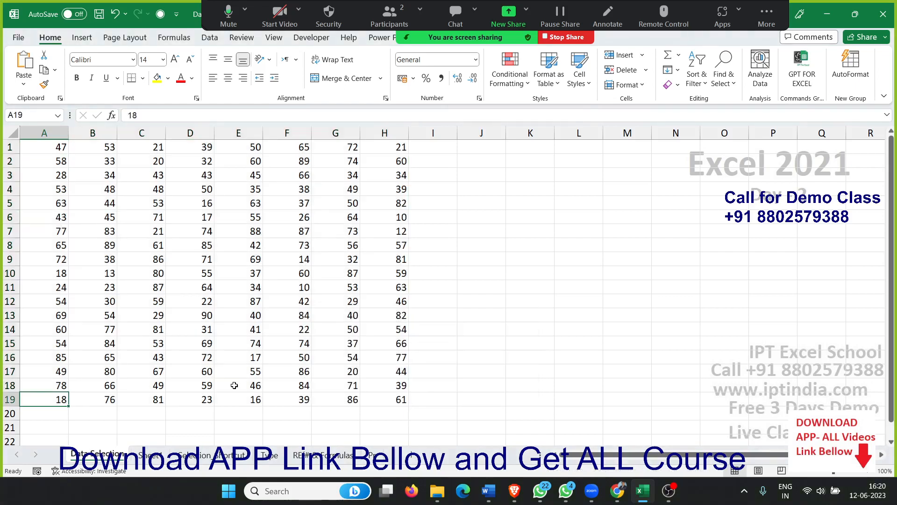
{"action": "key", "text": "Down"}
{"action": "key", "text": "Up"}
{"action": "key", "text": "Up"}
{"action": "key", "text": "Up"}
{"action": "key", "text": "Up"}
{"action": "key", "text": "Up"}
{"action": "key", "text": "Up"}
{"action": "key", "text": "Delete"}
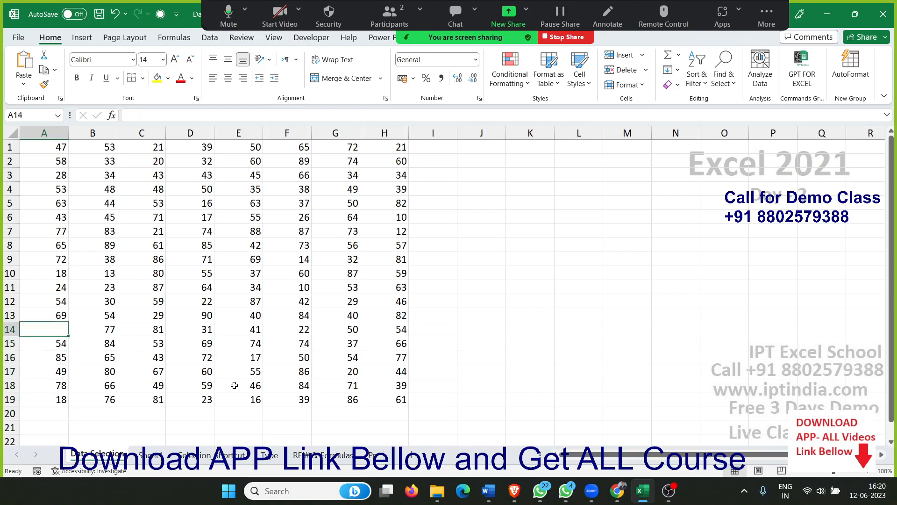
Step: From A1, extend the selection across to column H and down past the blank cell A14 to row 19
{"action": "key", "text": "ctrl+Up"}
{"action": "key", "text": "ctrl+Up"}
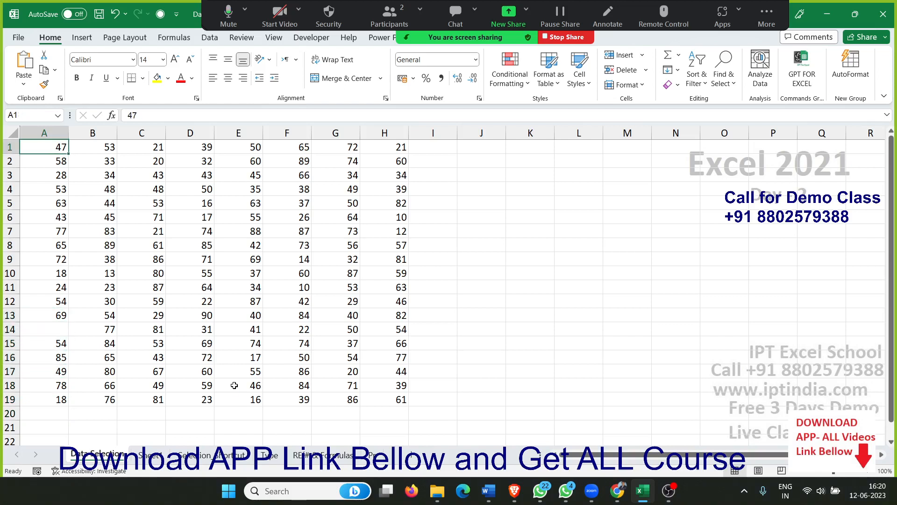
{"action": "key", "text": "ctrl+shift+Right"}
{"action": "key", "text": "ctrl+shift+Down"}
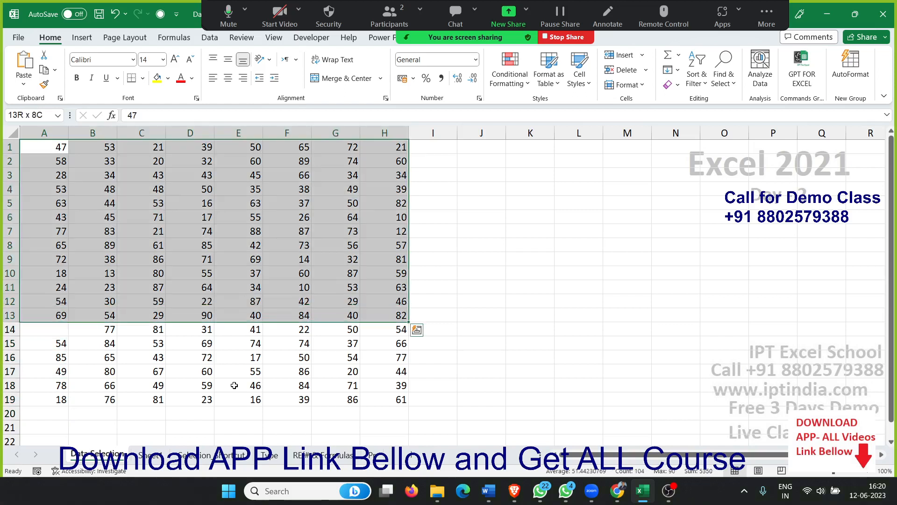
{"action": "key", "text": "ctrl+shift+Down"}
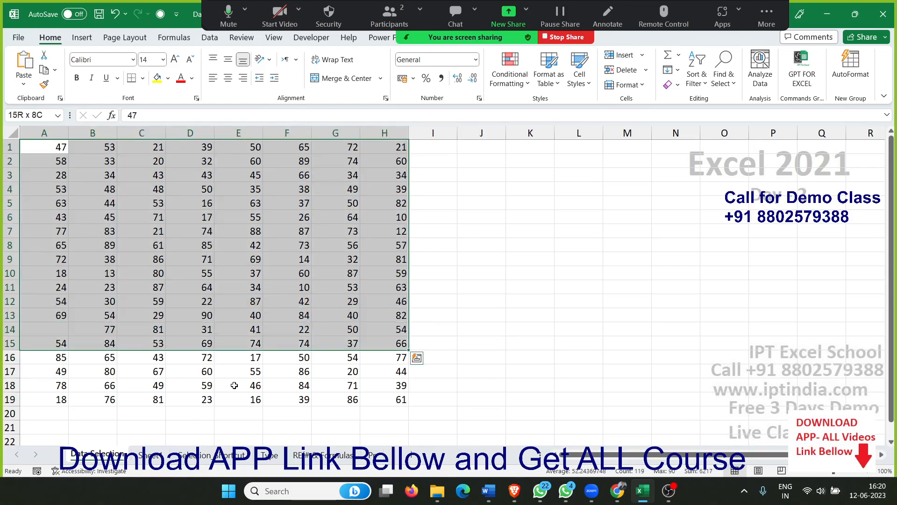
{"action": "key", "text": "ctrl+shift+Down"}
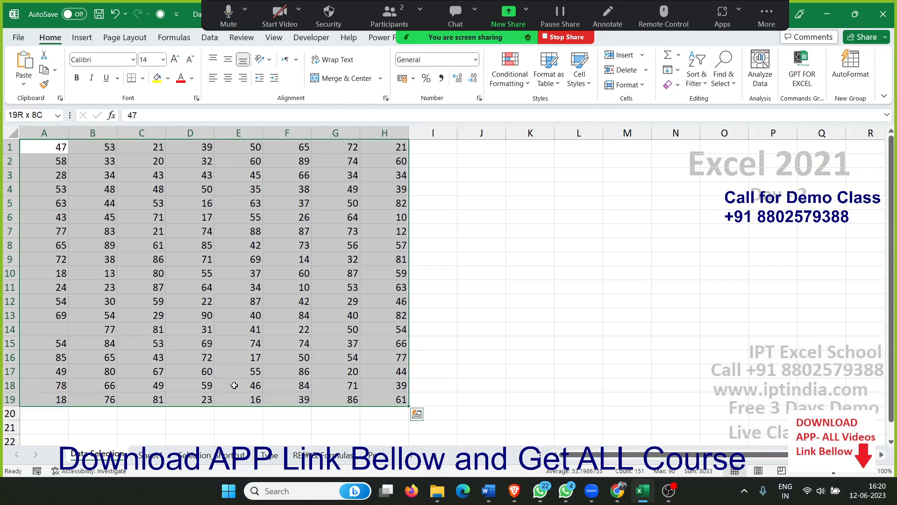
Step: Extend the selection from A1 to the last used cell on the Data Selection sheet, then do the same on Sheet1
{"action": "key", "text": "ctrl+Home"}
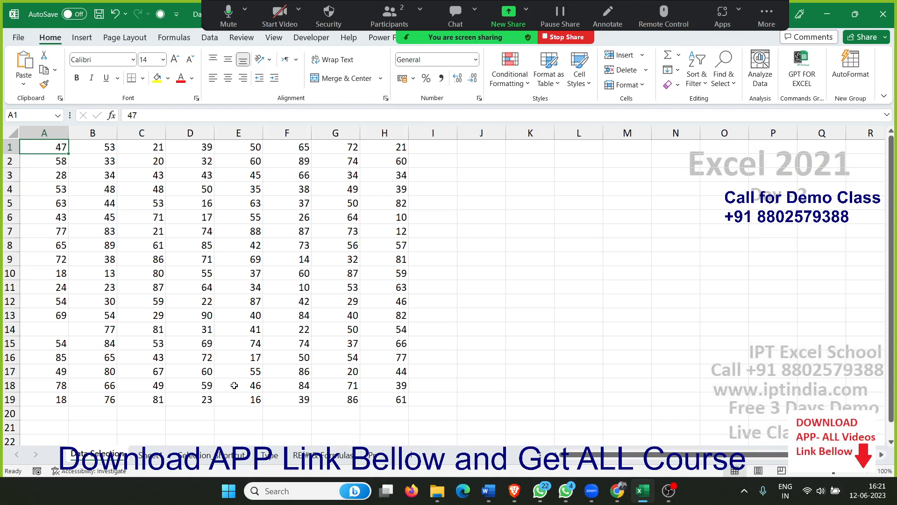
{"action": "key", "text": "ctrl+shift+End"}
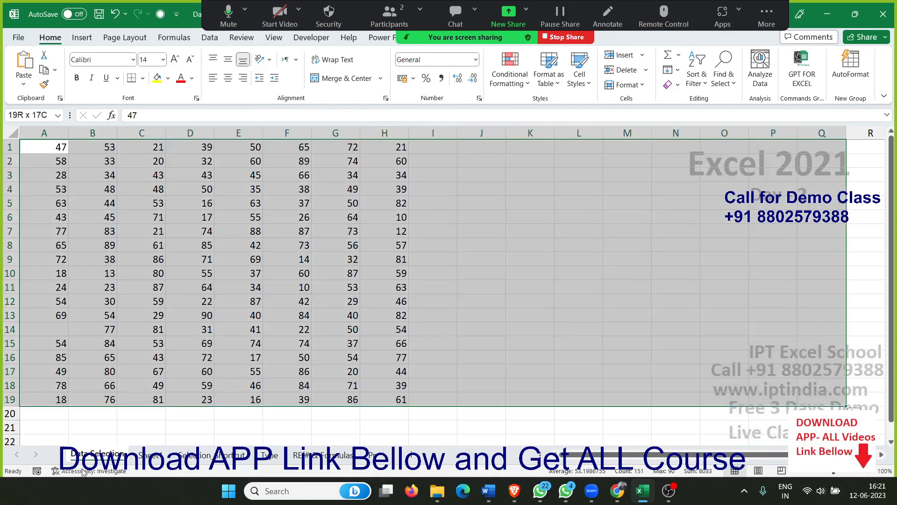
{"action": "left_click", "coordinate": [151, 454]}
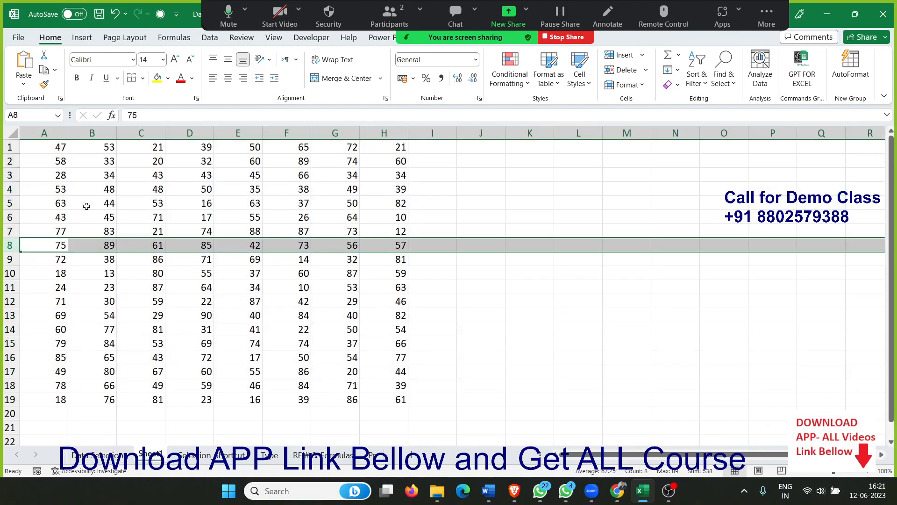
{"action": "left_click", "coordinate": [77, 178]}
{"action": "left_click", "coordinate": [58, 148]}
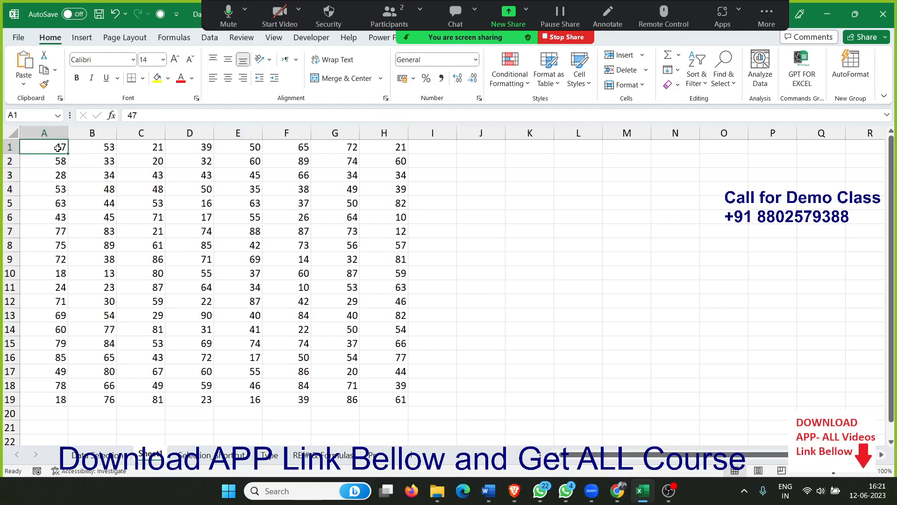
{"action": "key", "text": "ctrl+shift+End"}
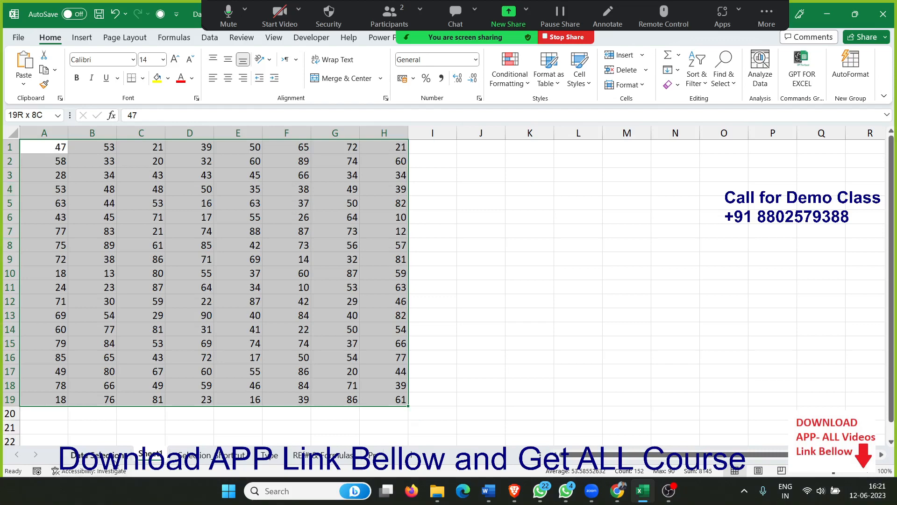
Step: Return to the Data Selection sheet and view the Quick Analysis options for the selected range A1:Q19, then deselect it
{"action": "left_click", "coordinate": [114, 457]}
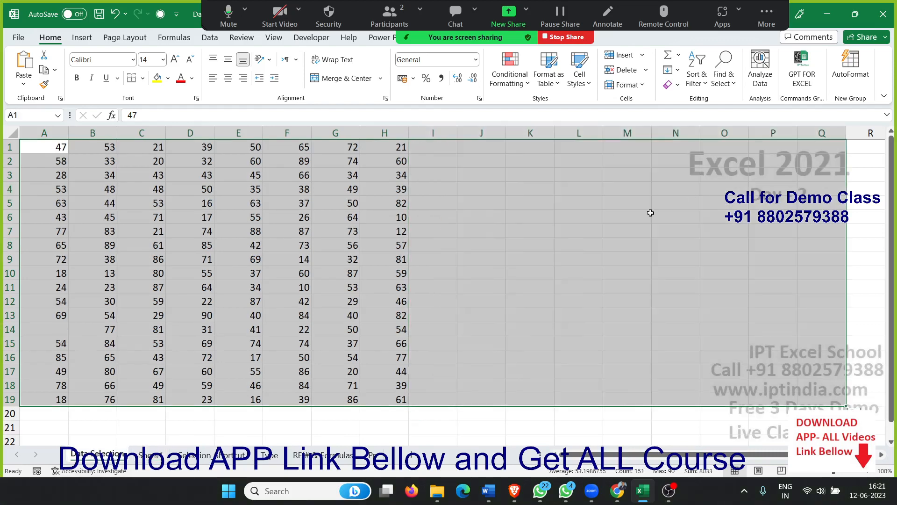
{"action": "key", "text": "ctrl+q"}
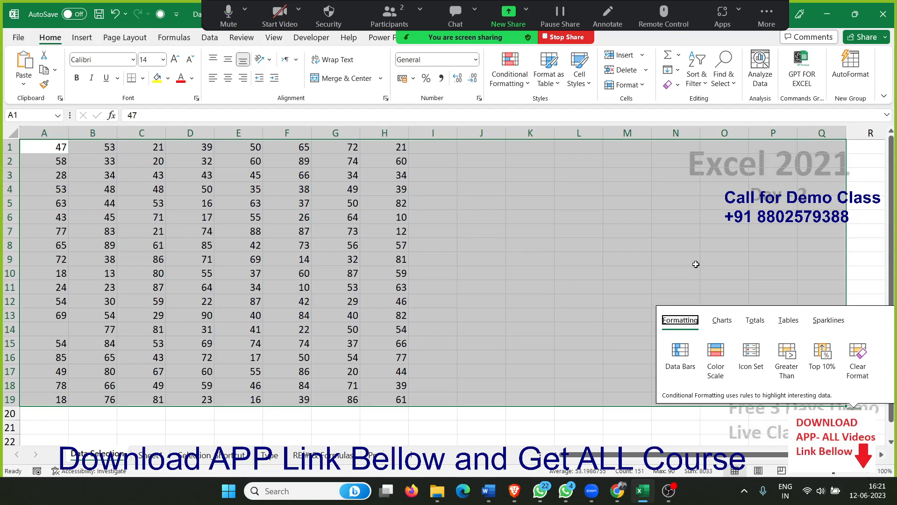
{"action": "left_click", "coordinate": [665, 214]}
Step: Select K3:M7, enter 545 in cell K3 and delete it again
{"action": "left_click_drag", "start_coordinate": [528, 174], "coordinate": [606, 225]}
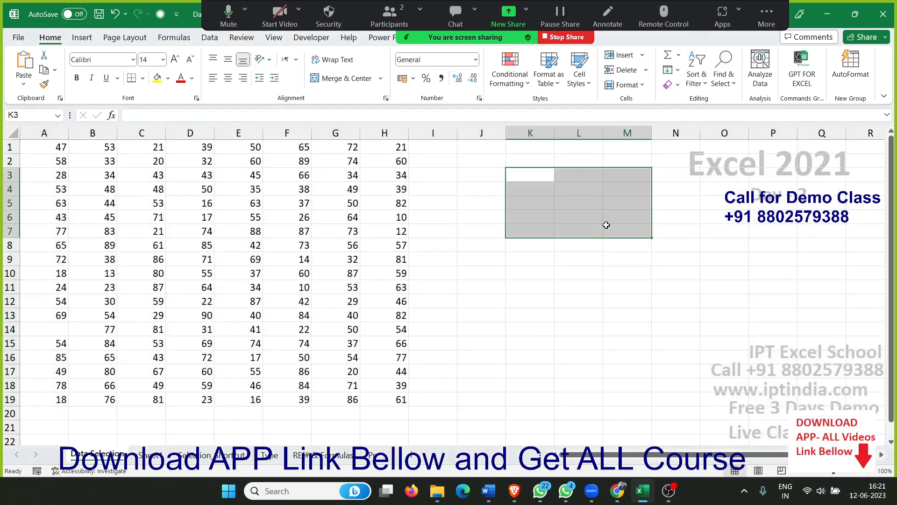
{"action": "type", "text": "545"}
{"action": "key", "text": "Return"}
{"action": "key", "text": "Up"}
{"action": "key", "text": "Delete"}
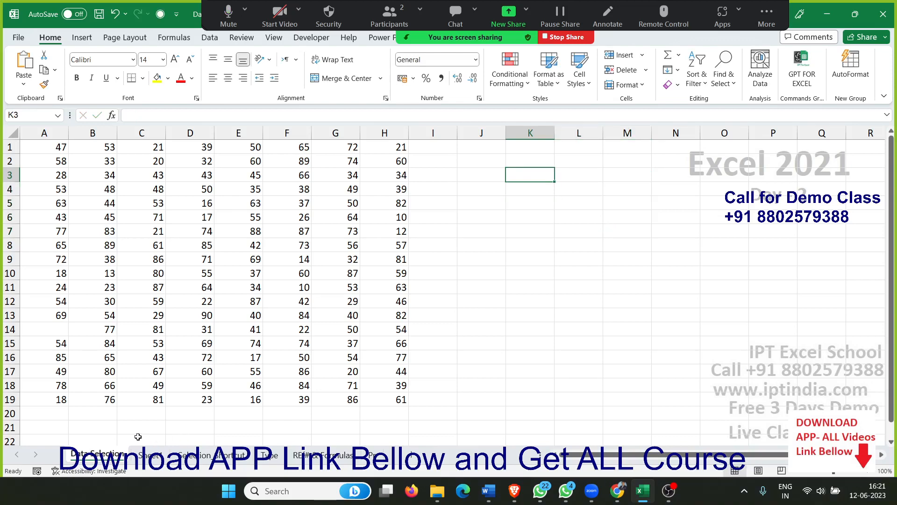
Step: Review the range selected on Sheet1 and the list of keyboard shortcuts on the Selection Shortcut sheet
{"action": "left_click", "coordinate": [150, 454]}
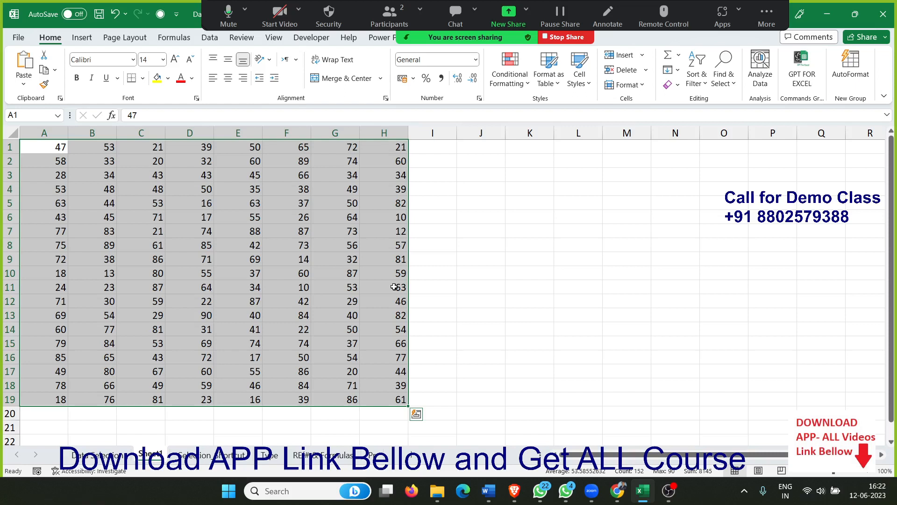
{"action": "left_click", "coordinate": [193, 456]}
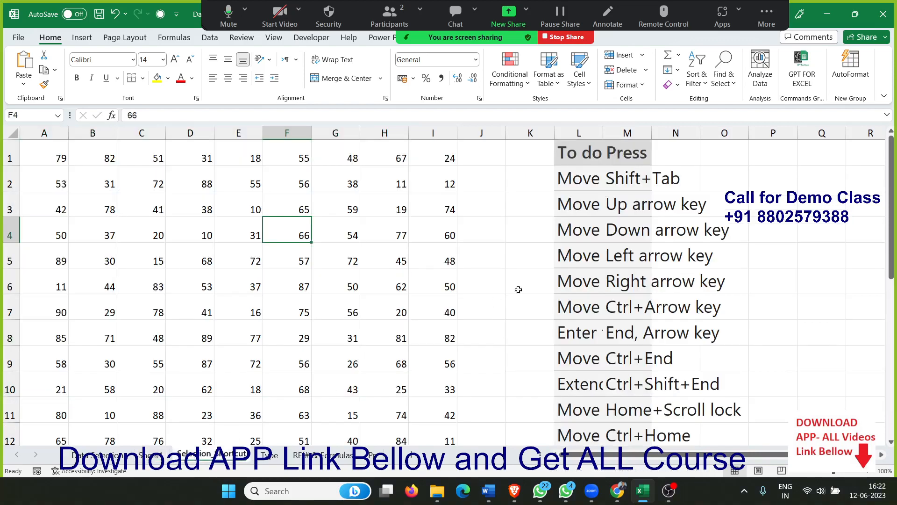
{"action": "left_click", "coordinate": [591, 173]}
{"action": "scroll", "coordinate": [591, 173], "scroll_direction": "down", "scroll_amount": 5}
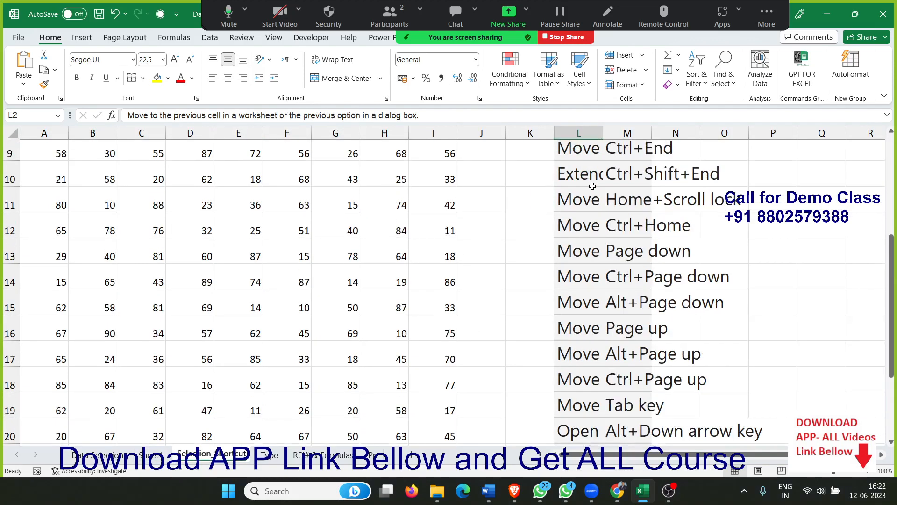
{"action": "scroll", "coordinate": [592, 187], "scroll_direction": "up", "scroll_amount": 5}
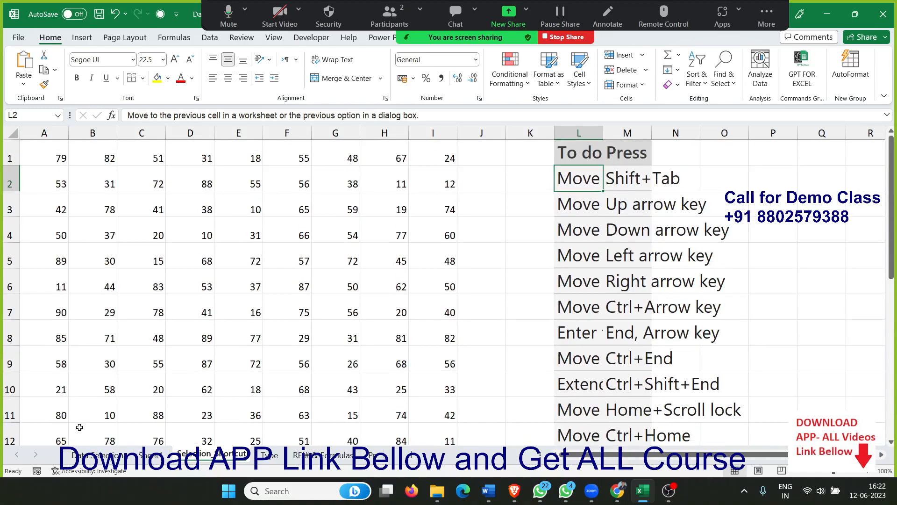
Step: Return to the Data Selection sheet and enter 85 in the blank cell A14
{"action": "left_click", "coordinate": [101, 453]}
{"action": "left_click", "coordinate": [153, 241]}
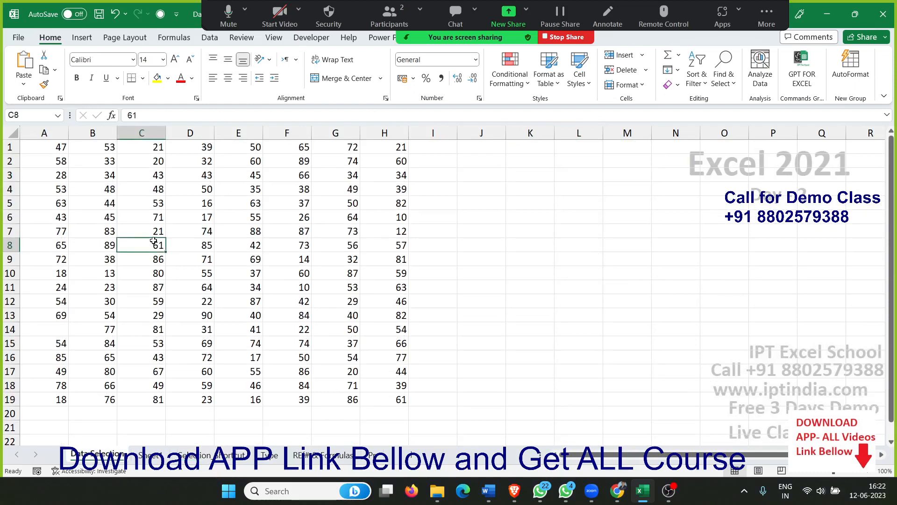
{"action": "left_click", "coordinate": [66, 326]}
{"action": "type", "text": "85"}
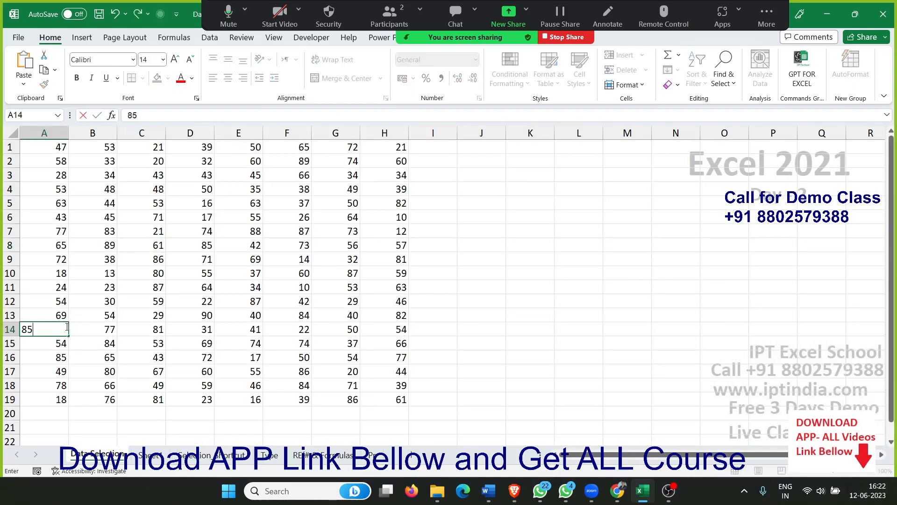
{"action": "left_click", "coordinate": [83, 258]}
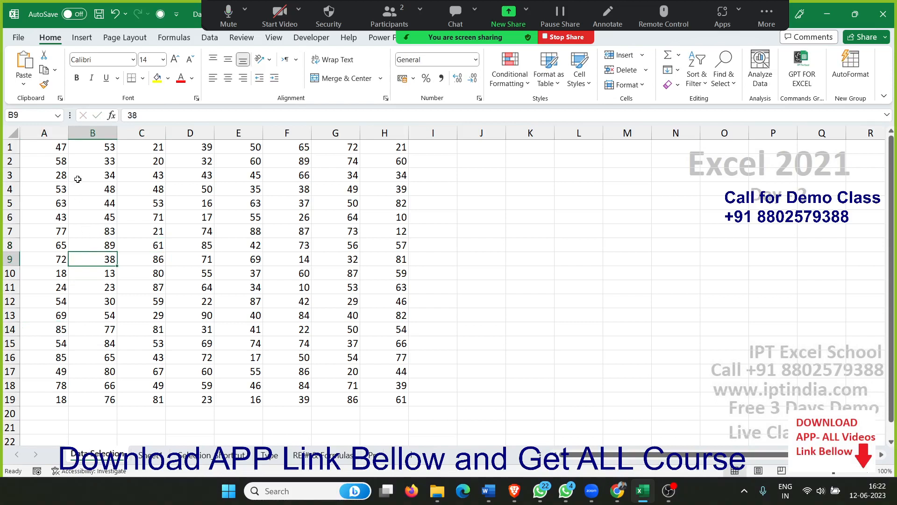
Step: Select the non-adjacent cells A2, B6, C9 and E10 together
{"action": "left_click", "coordinate": [55, 163]}
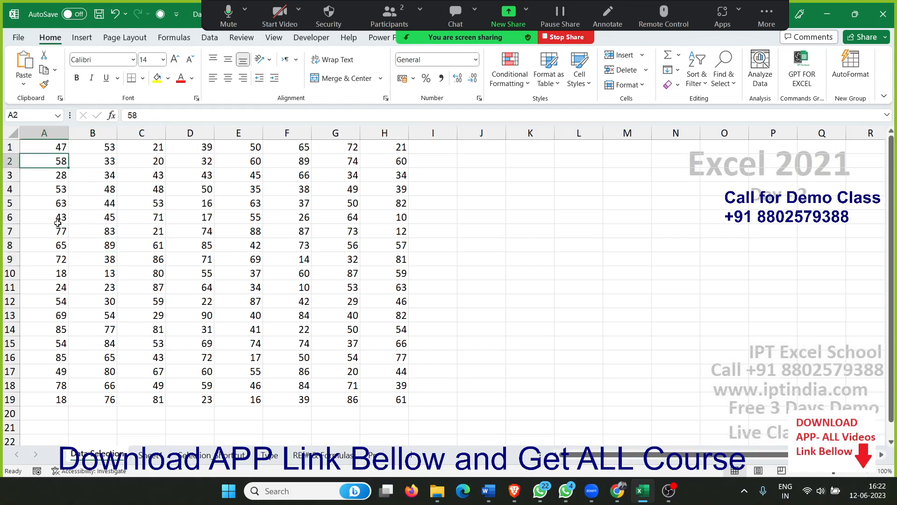
{"action": "left_click", "coordinate": [75, 220], "text": "ctrl"}
{"action": "left_click", "coordinate": [127, 263], "text": "ctrl"}
{"action": "left_click", "coordinate": [220, 273], "text": "ctrl"}
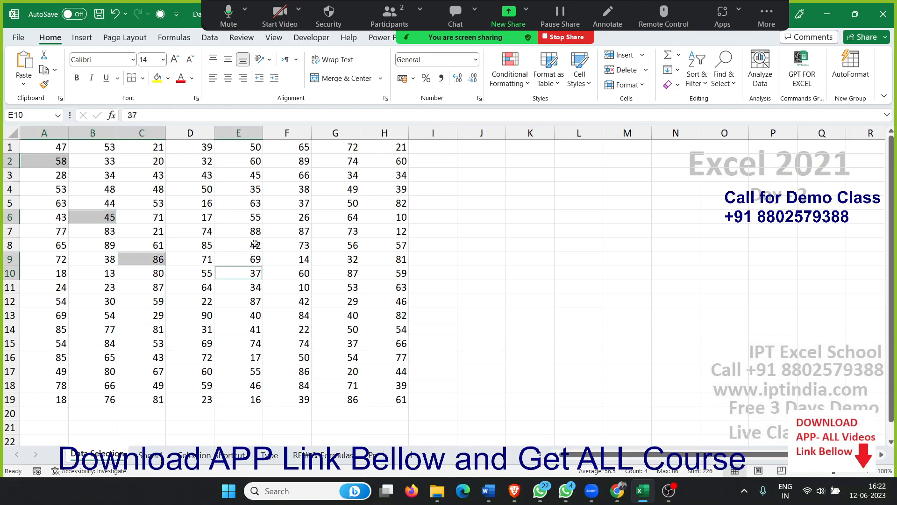
Step: Add cells E7, F4, G7, F11, E15, E14, B15, A14, A9, C5, D3, D8 and D11 to the non-adjacent selection
{"action": "left_click", "coordinate": [255, 234], "text": "ctrl"}
{"action": "left_click", "coordinate": [282, 192], "text": "ctrl"}
{"action": "left_click", "coordinate": [320, 235], "text": "ctrl"}
{"action": "left_click", "coordinate": [297, 285], "text": "ctrl"}
{"action": "left_click", "coordinate": [243, 343], "text": "ctrl"}
{"action": "left_click", "coordinate": [243, 329], "text": "ctrl"}
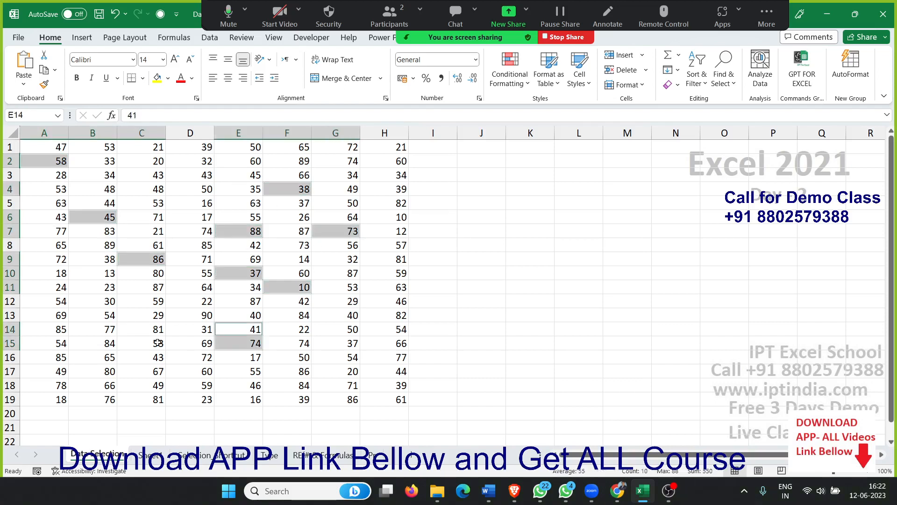
{"action": "left_click", "coordinate": [96, 343], "text": "ctrl"}
{"action": "left_click", "coordinate": [42, 328], "text": "ctrl"}
{"action": "left_click", "coordinate": [44, 261], "text": "ctrl"}
{"action": "left_click", "coordinate": [137, 205], "text": "ctrl"}
{"action": "left_click", "coordinate": [176, 175], "text": "ctrl"}
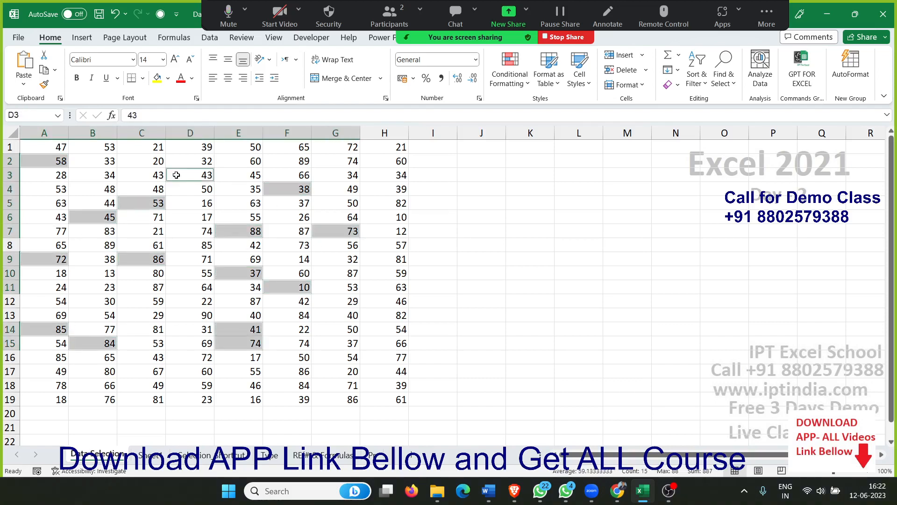
{"action": "left_click", "coordinate": [198, 239], "text": "ctrl"}
{"action": "left_click", "coordinate": [178, 293], "text": "ctrl"}
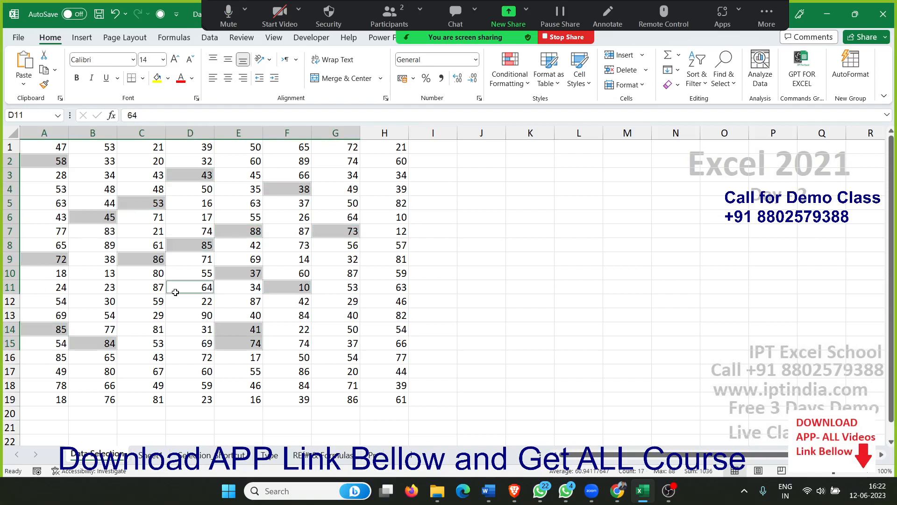
Step: Fill the scattered selected cells with yellow and undo the fill
{"action": "left_click", "coordinate": [158, 78]}
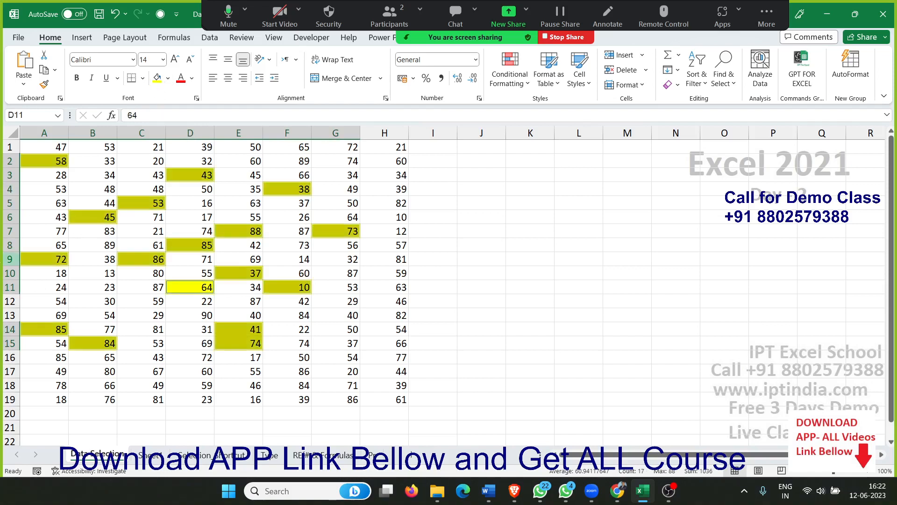
{"action": "key", "text": "ctrl+z"}
Step: Try to copy the scattered multi-cell selection and reduce the selection to cell D11
{"action": "key", "text": "ctrl+c"}
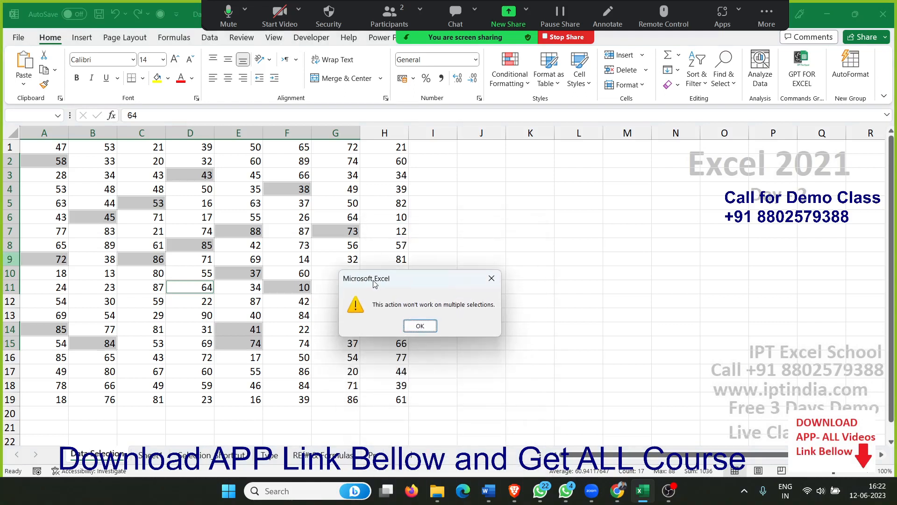
{"action": "left_click", "coordinate": [420, 326]}
{"action": "left_click", "coordinate": [197, 296]}
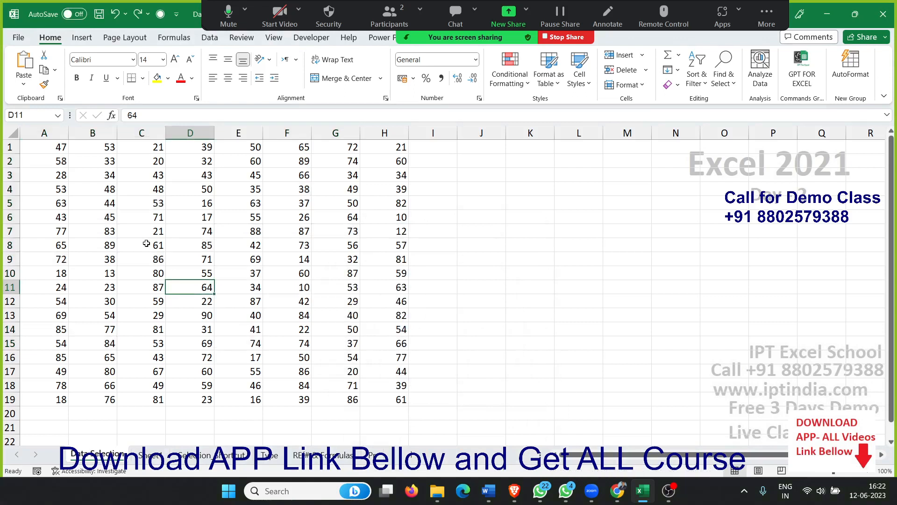
Step: Select the non-adjacent cells A2, C2, E2 and G2 together, copy them and cancel the copy marquee
{"action": "left_click", "coordinate": [57, 160]}
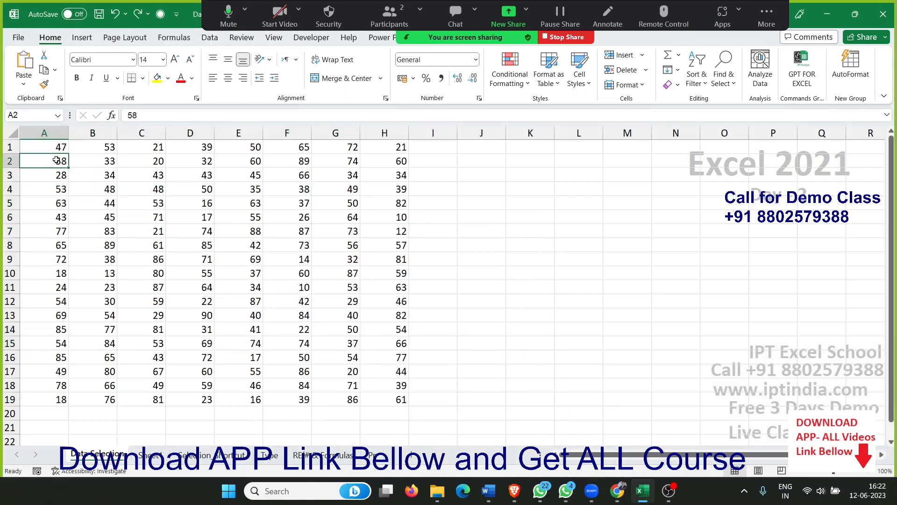
{"action": "left_click", "coordinate": [148, 163], "text": "ctrl"}
{"action": "left_click", "coordinate": [237, 162], "text": "ctrl"}
{"action": "left_click", "coordinate": [336, 161], "text": "ctrl"}
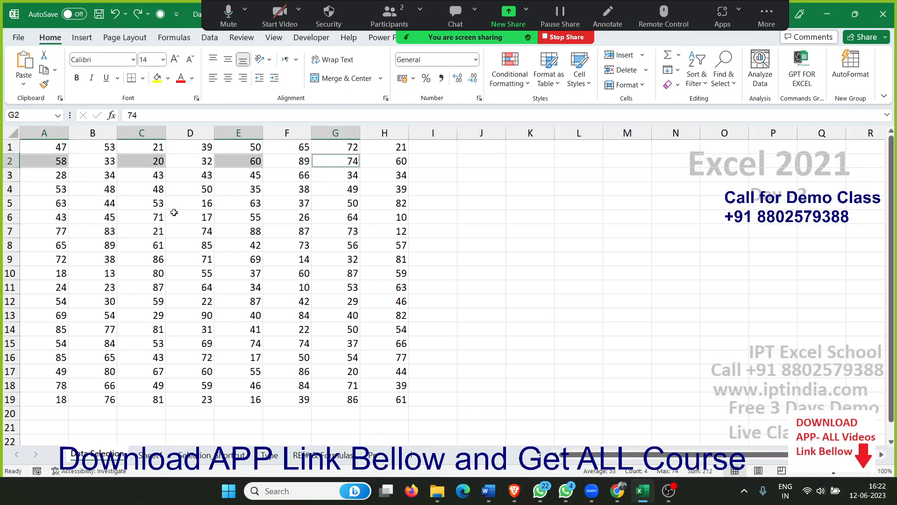
{"action": "key", "text": "ctrl+c"}
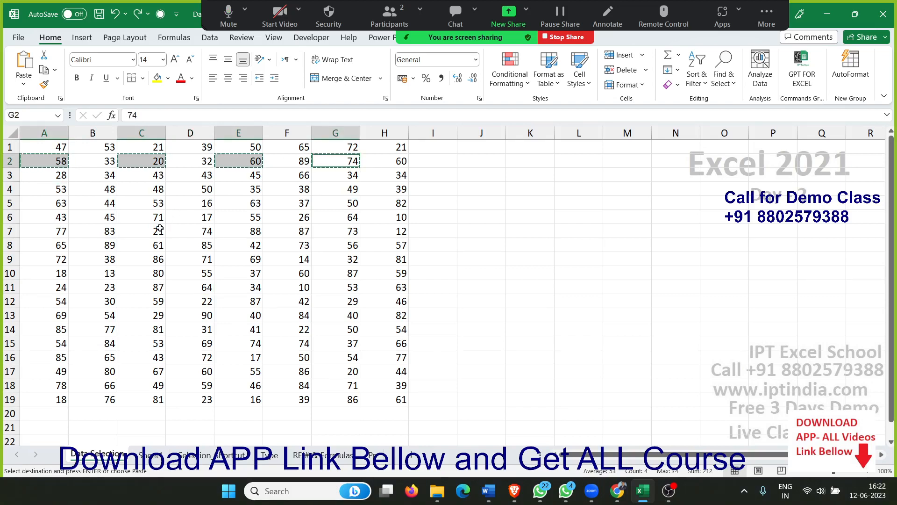
{"action": "key", "text": "Escape"}
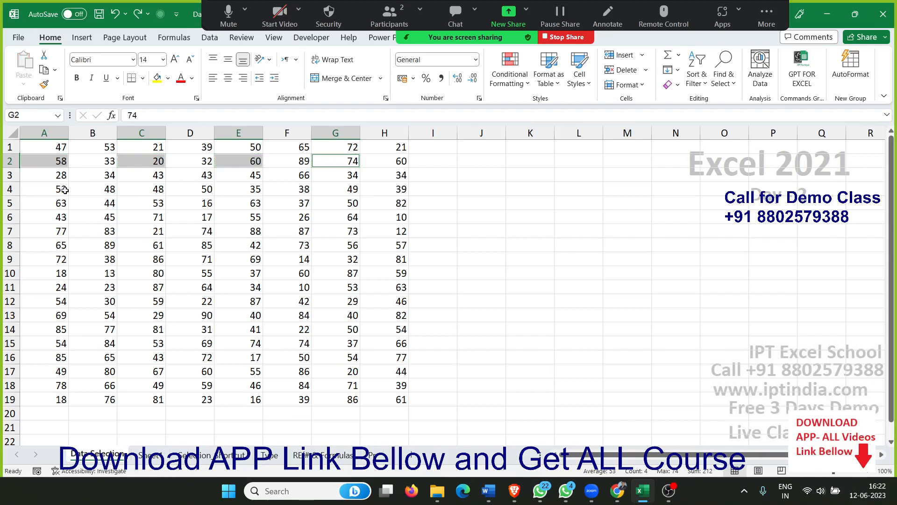
Step: Add cells A4, C4, E4 and G4 to the row 2 selection, copy all eight cells and cancel the copy
{"action": "left_click", "coordinate": [46, 189], "text": "ctrl"}
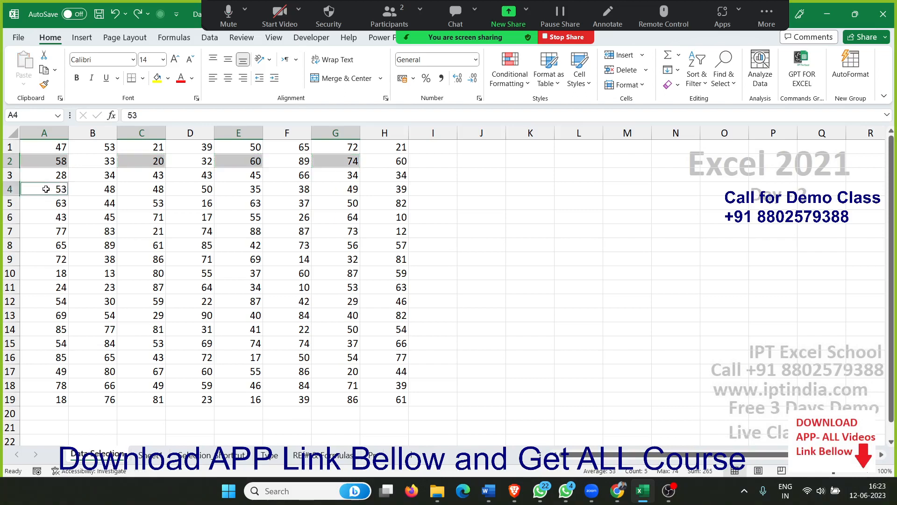
{"action": "left_click", "coordinate": [149, 189], "text": "ctrl"}
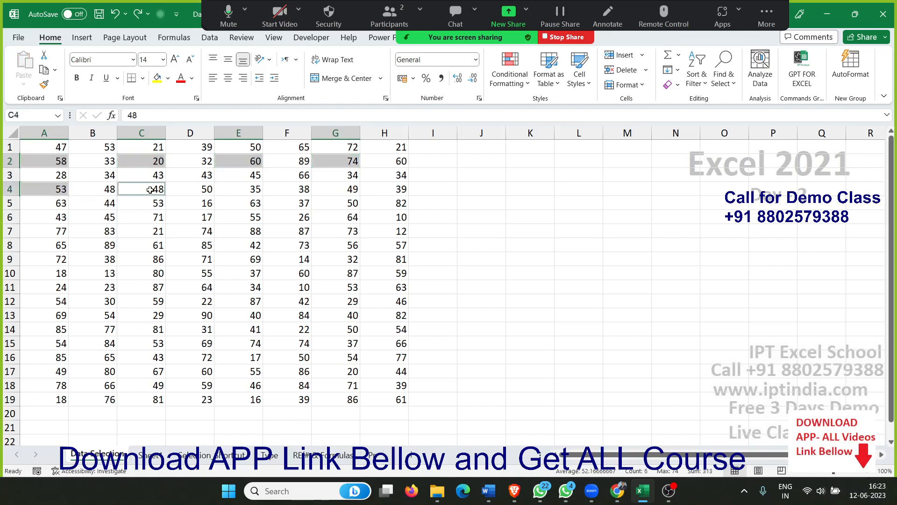
{"action": "left_click", "coordinate": [236, 189], "text": "ctrl"}
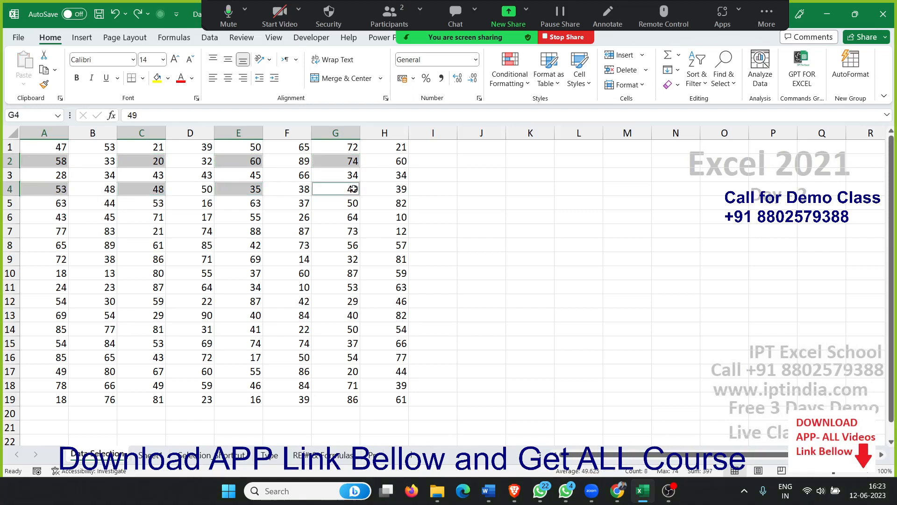
{"action": "left_click", "coordinate": [332, 189], "text": "ctrl"}
{"action": "key", "text": "ctrl+c"}
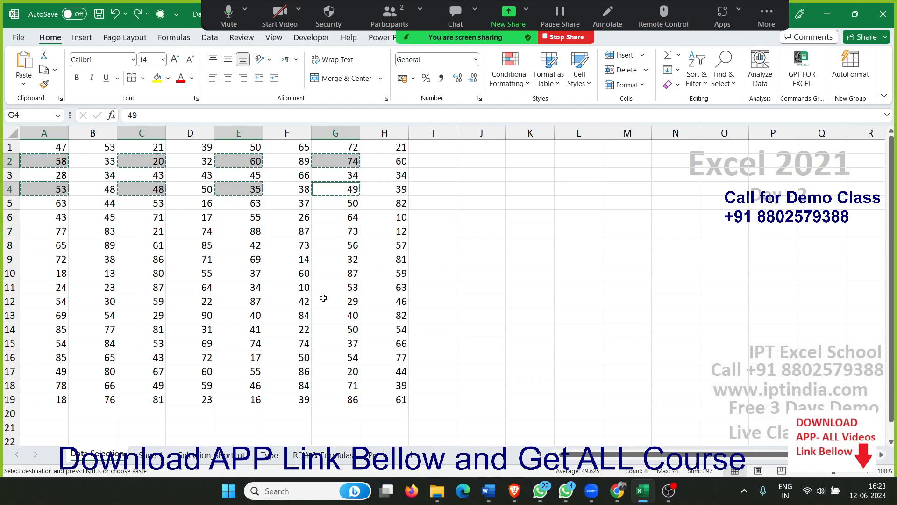
{"action": "left_click", "coordinate": [290, 268]}
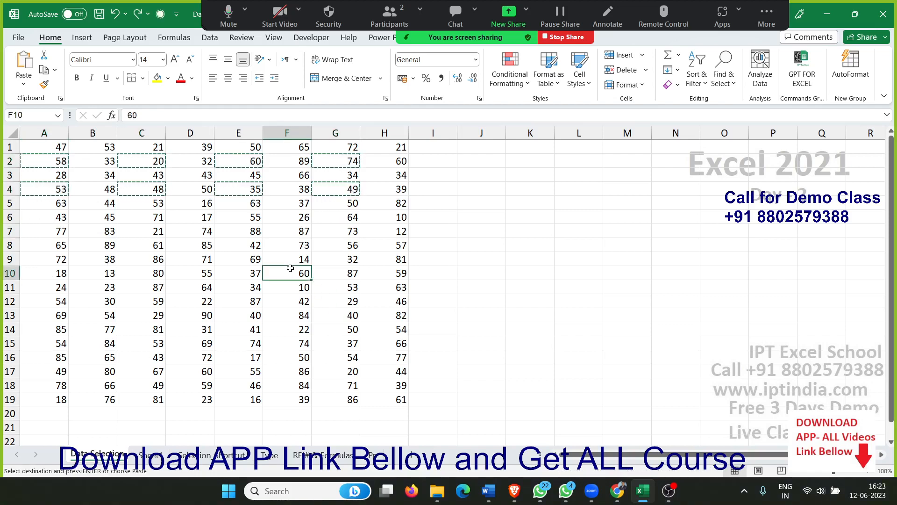
{"action": "key", "text": "Escape"}
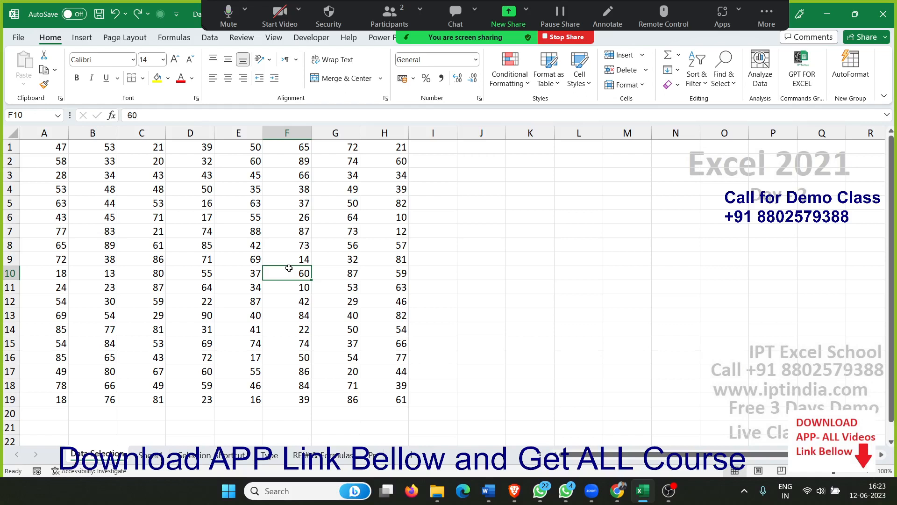
{"action": "left_click", "coordinate": [321, 220]}
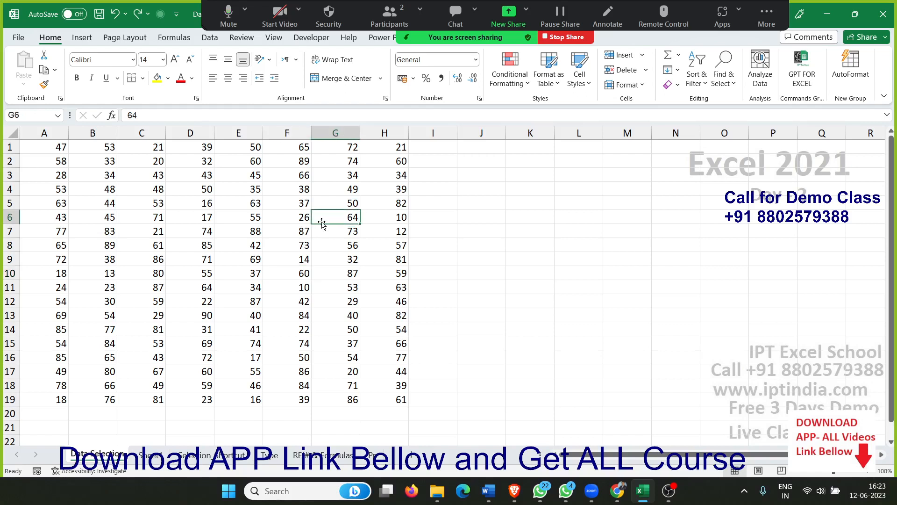
Step: Create a new blank workbook and add three more sheets to it
{"action": "key", "text": "ctrl+n"}
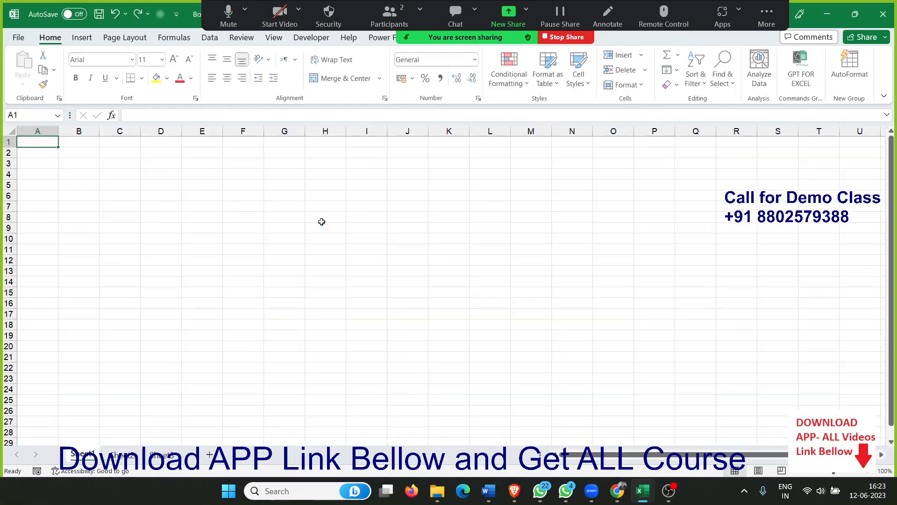
{"action": "left_click", "coordinate": [209, 451]}
{"action": "left_click", "coordinate": [251, 453]}
{"action": "left_click", "coordinate": [290, 454]}
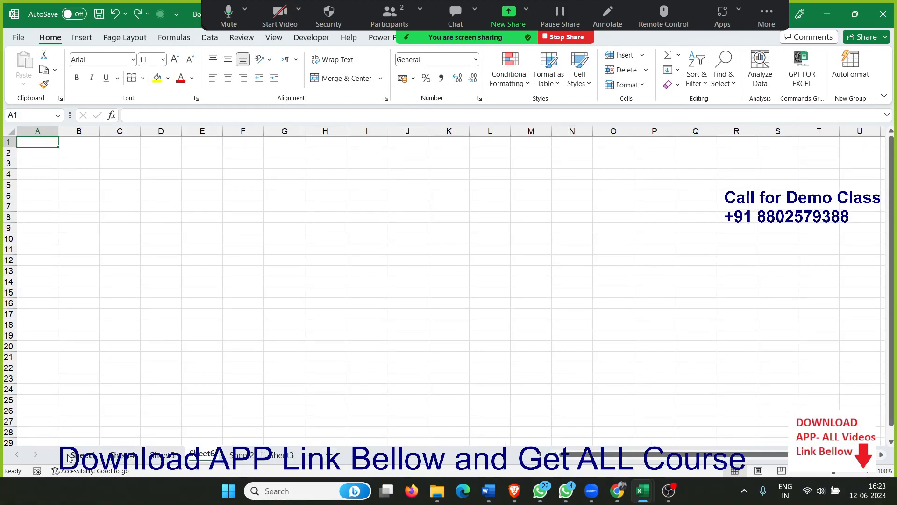
Step: Group all sheets from Sheet1 through Sheet3 and enter Date in A3 with the current date, 12-06-2023, in B3
{"action": "left_click", "coordinate": [82, 455]}
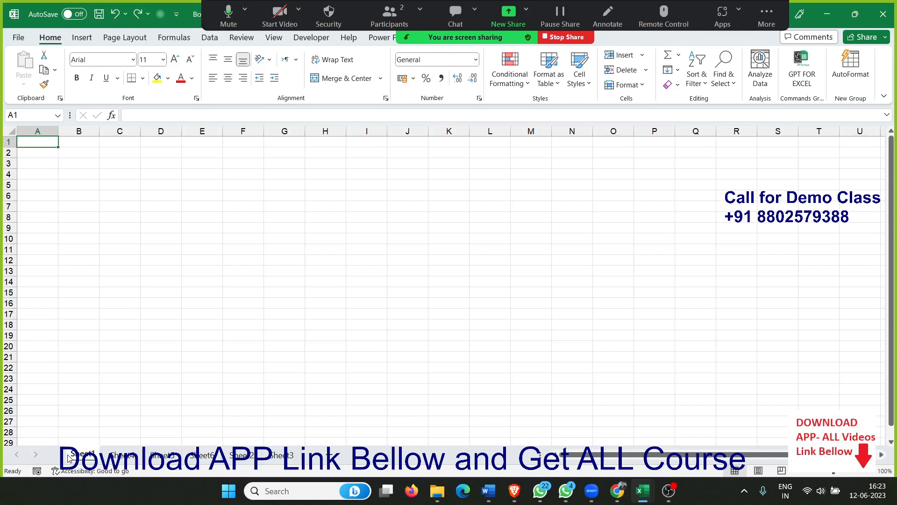
{"action": "left_click", "coordinate": [270, 463], "text": "shift"}
{"action": "left_click", "coordinate": [45, 163]}
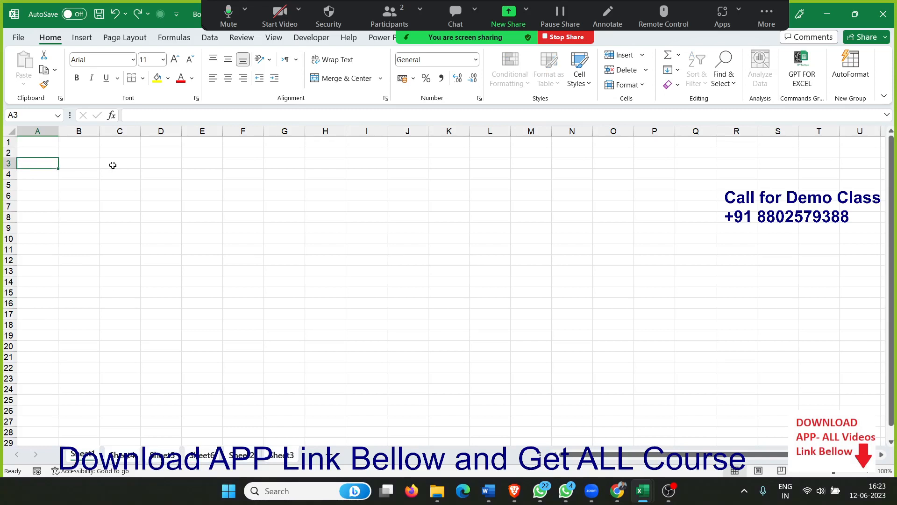
{"action": "type", "text": "Date"}
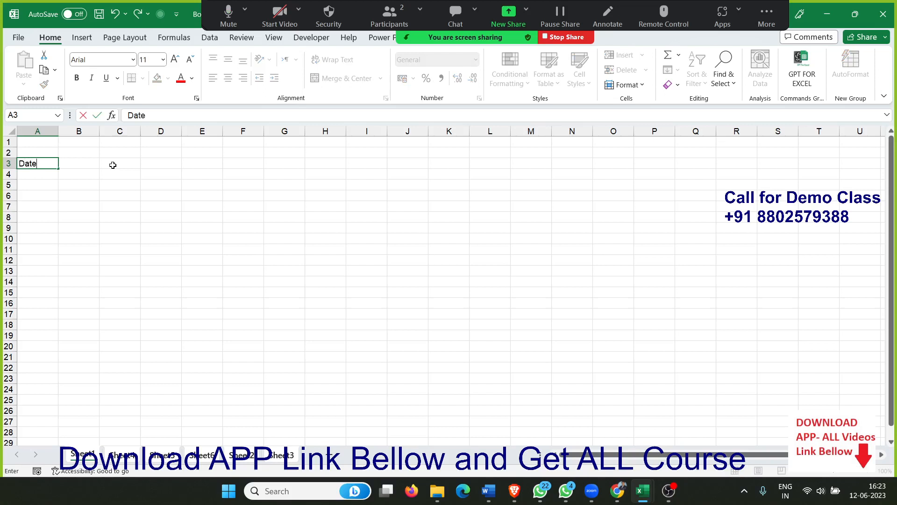
{"action": "key", "text": "Tab"}
{"action": "key", "text": "ctrl+semicolon"}
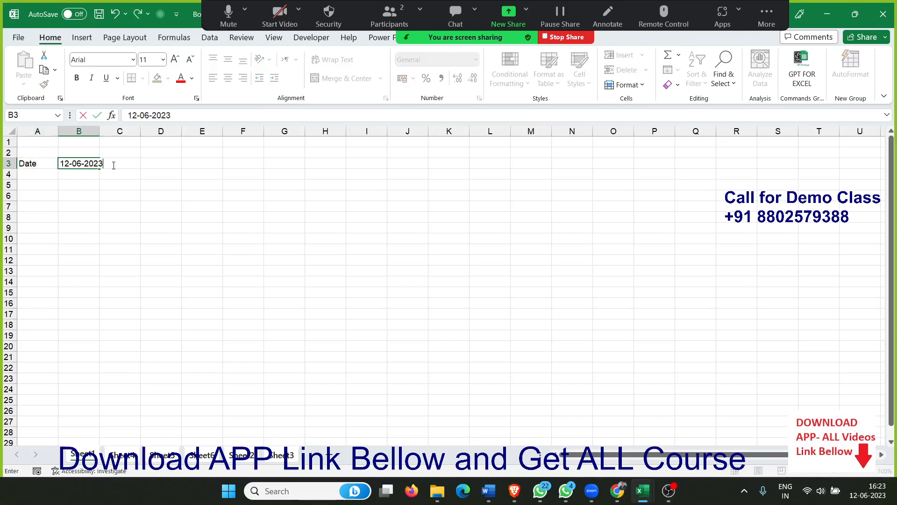
{"action": "left_click", "coordinate": [106, 207]}
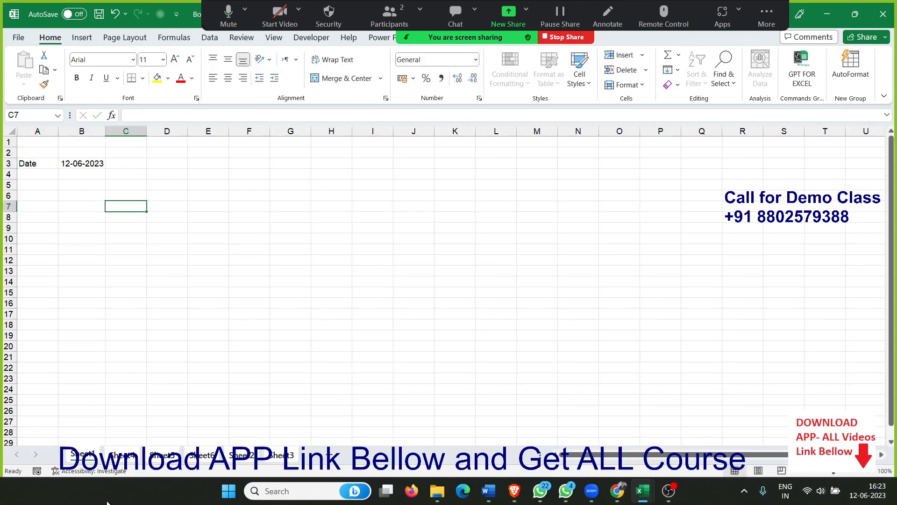
Step: Look through the individual sheets to check cells A3 and B3 for the grouped date entry
{"action": "left_click", "coordinate": [169, 453]}
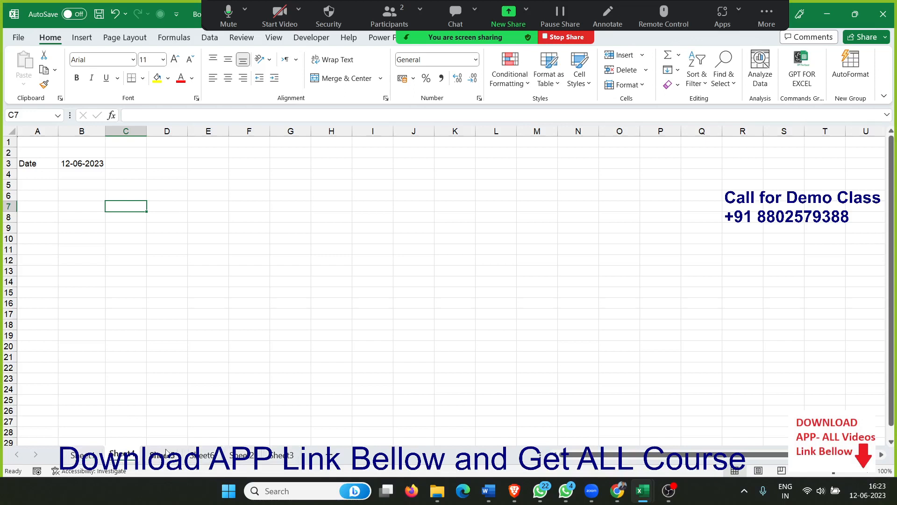
{"action": "left_click", "coordinate": [206, 454]}
{"action": "left_click", "coordinate": [241, 454]}
{"action": "left_click", "coordinate": [273, 454]}
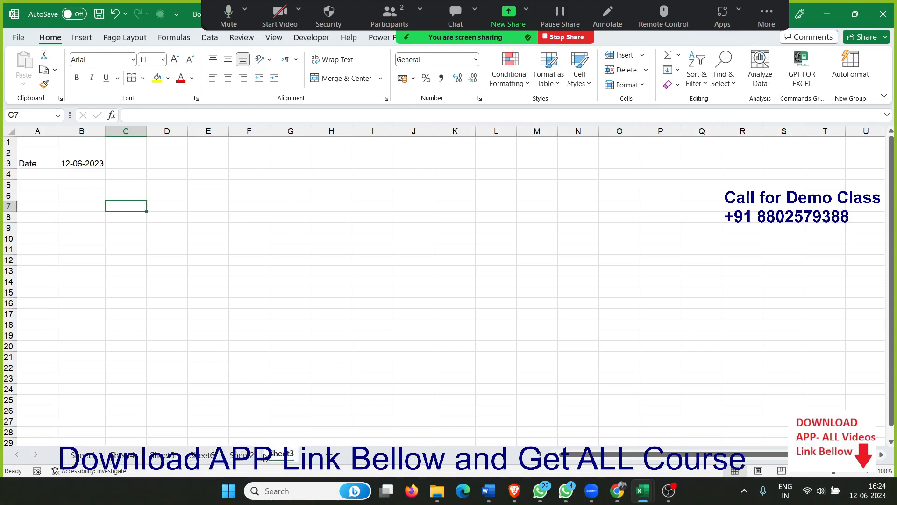
{"action": "left_click", "coordinate": [248, 456]}
{"action": "left_click", "coordinate": [193, 461]}
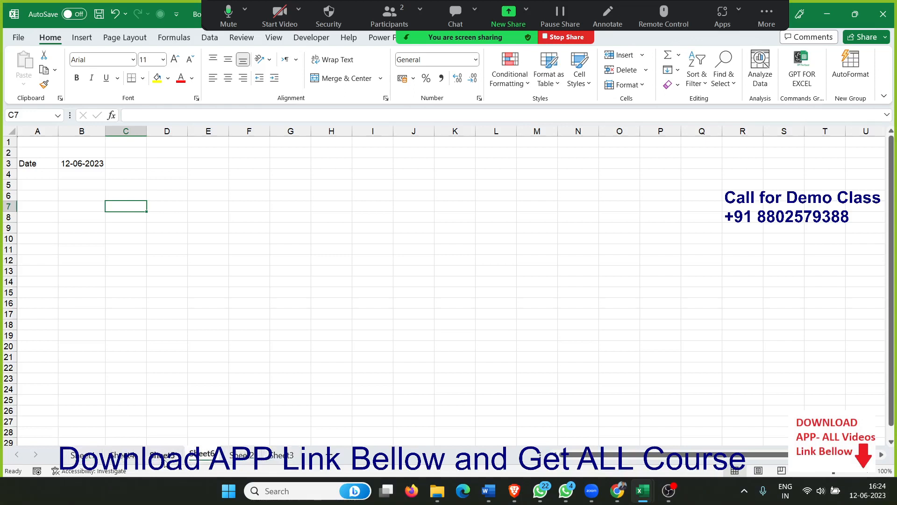
{"action": "left_click", "coordinate": [165, 462]}
{"action": "left_click", "coordinate": [133, 462]}
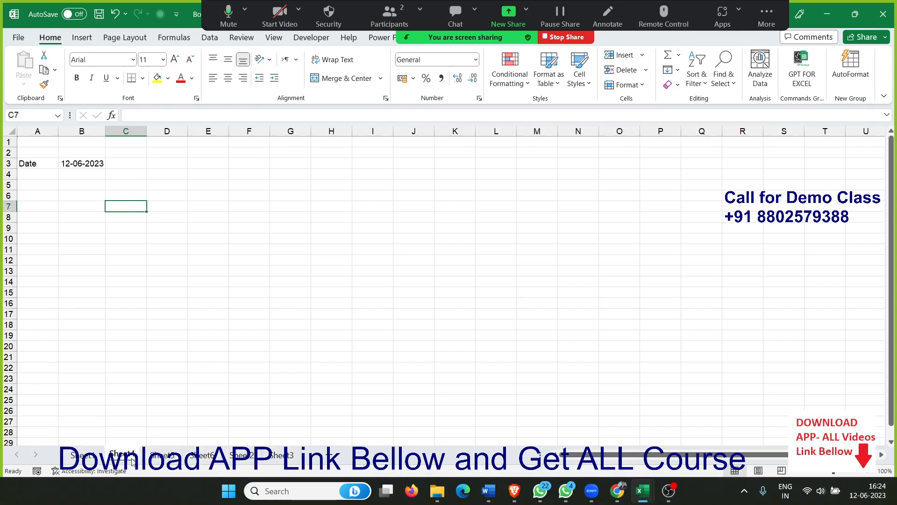
Step: Group the adjacent sheets from Sheet1 through Sheet3 again and select cell A5
{"action": "left_click", "coordinate": [86, 460]}
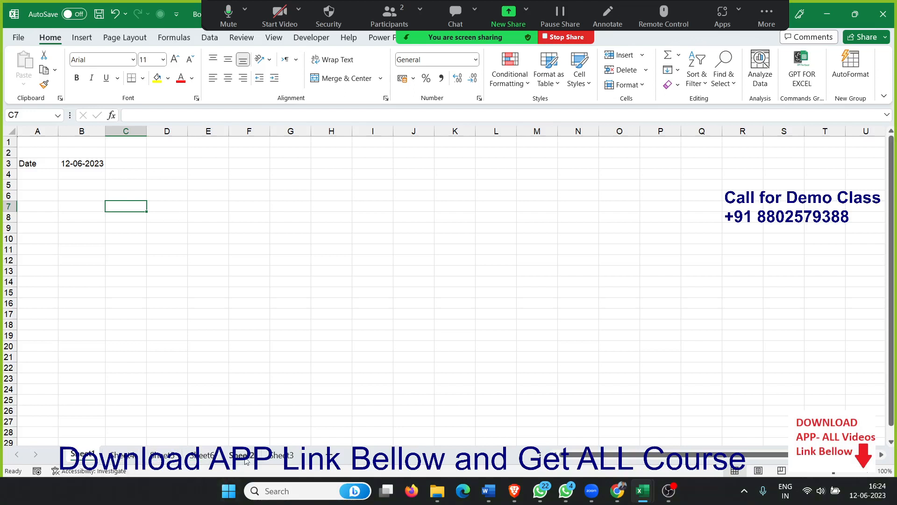
{"action": "left_click", "coordinate": [279, 453], "text": "shift"}
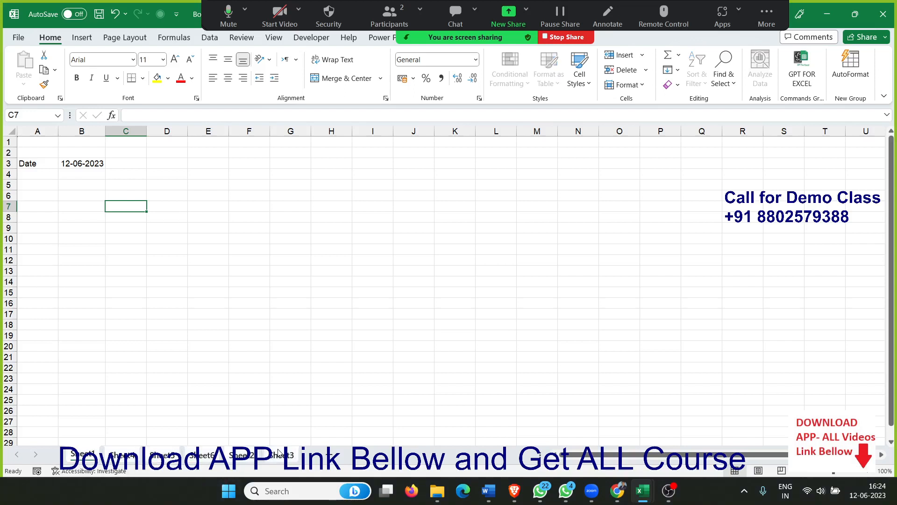
{"action": "left_click", "coordinate": [40, 183]}
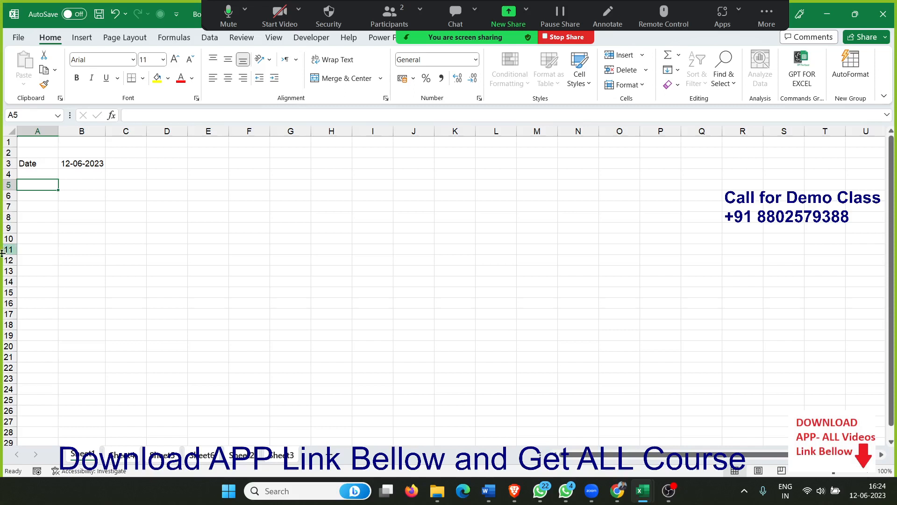
Step: Group the non-adjacent sheets Sheet1, Sheet5 and Sheet2, keeping Sheet1 in view
{"action": "left_click", "coordinate": [84, 453]}
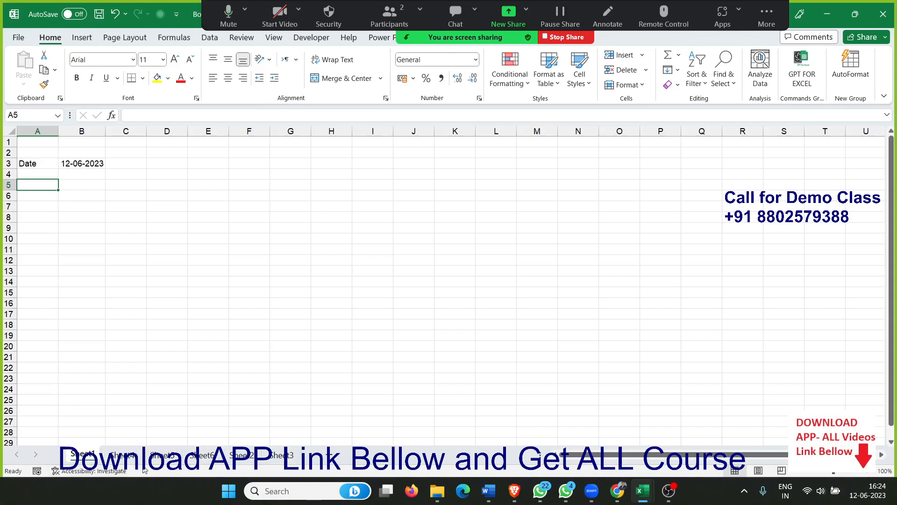
{"action": "left_click", "coordinate": [157, 460], "text": "ctrl"}
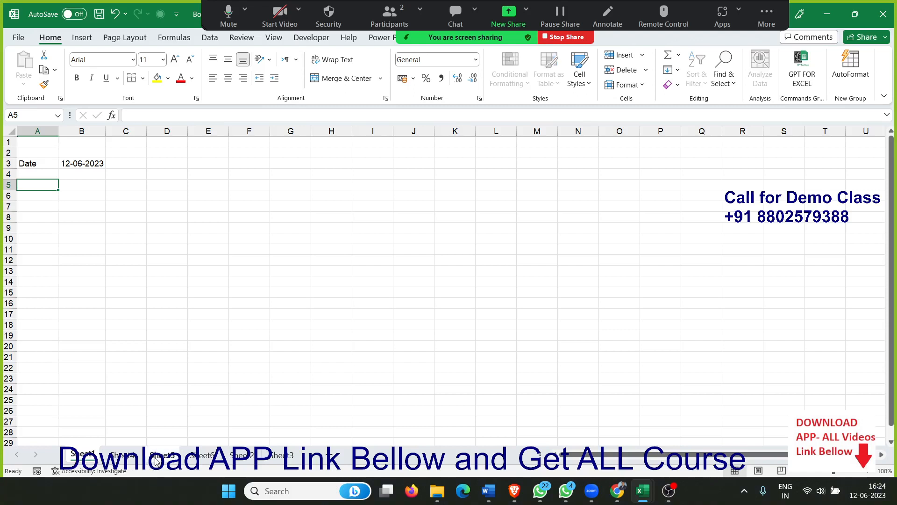
{"action": "left_click", "coordinate": [241, 458], "text": "ctrl"}
Step: Enter Time in A6 and the current time, 16:24, in B6 of the grouped sheets
{"action": "left_click", "coordinate": [43, 192]}
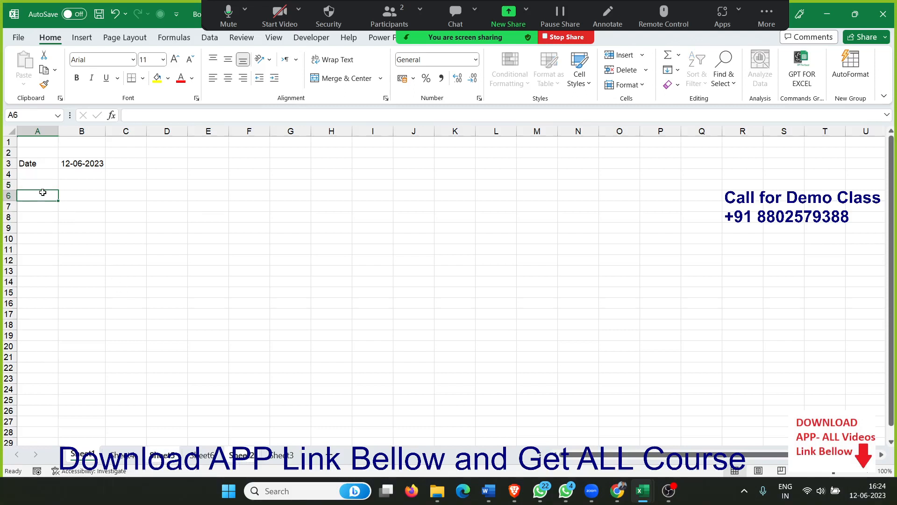
{"action": "type", "text": "T"}
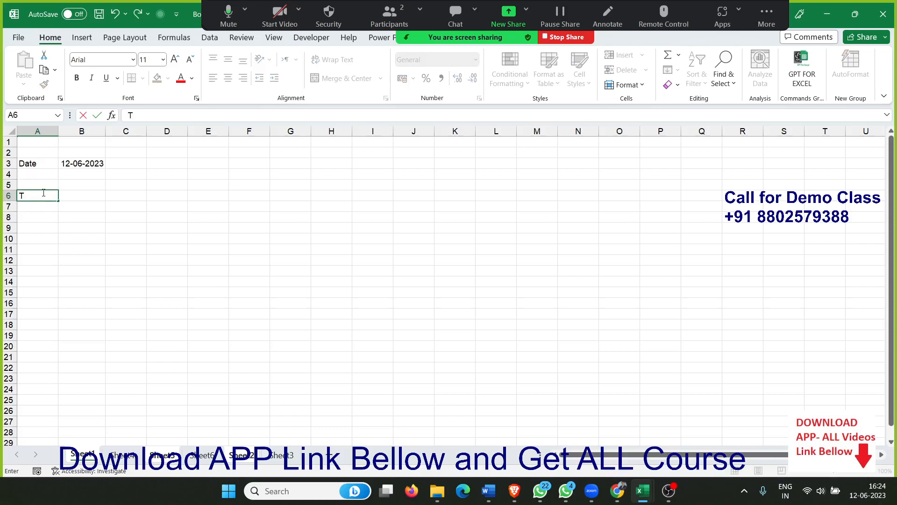
{"action": "type", "text": "ime"}
{"action": "key", "text": "Tab"}
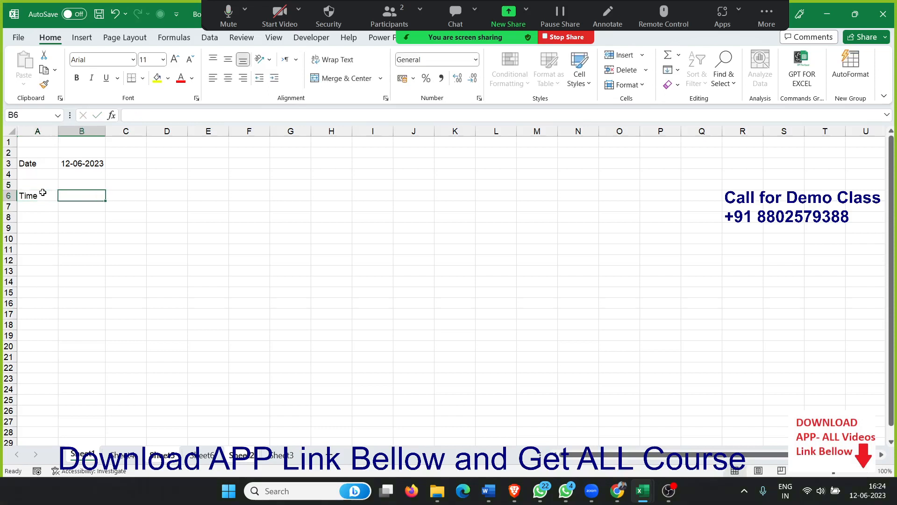
{"action": "key", "text": "ctrl+semicolon"}
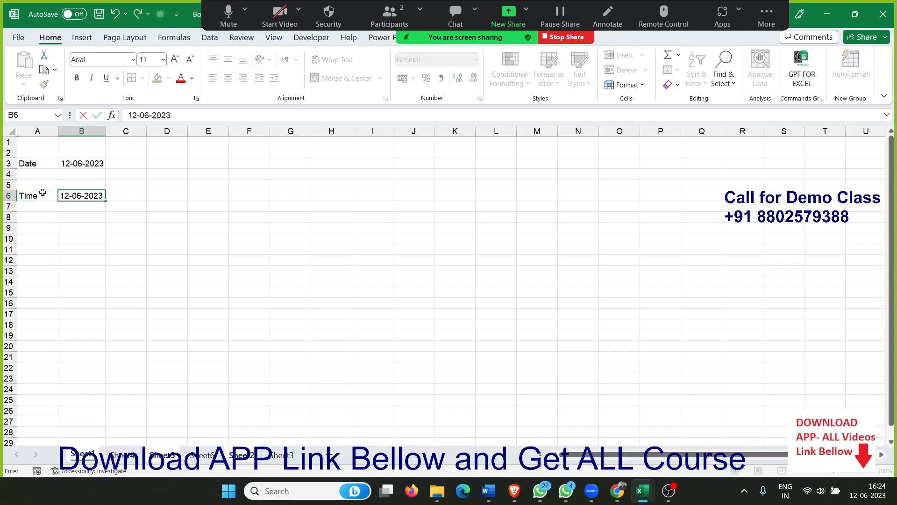
{"action": "key", "text": "Escape"}
{"action": "key", "text": "ctrl+shift+semicolon"}
{"action": "key", "text": "Return"}
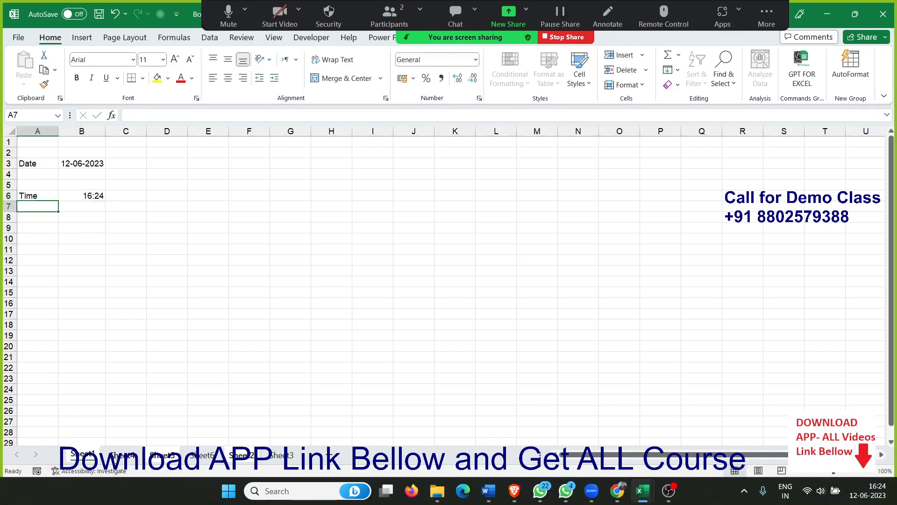
Step: Look through the individual sheets from Sheet4 to Sheet3 to check which ones contain the Time entry in row 6
{"action": "key", "text": "ctrl+Page_Down"}
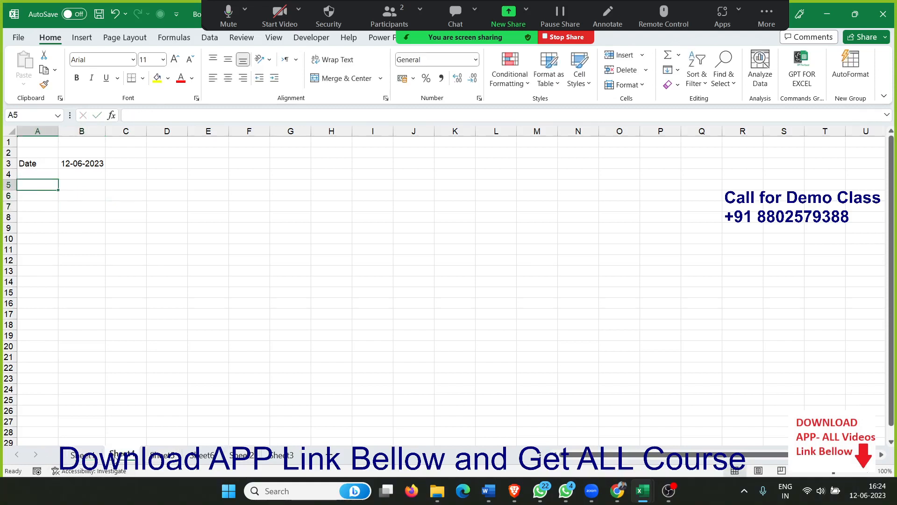
{"action": "left_click", "coordinate": [158, 460]}
{"action": "left_click", "coordinate": [201, 460]}
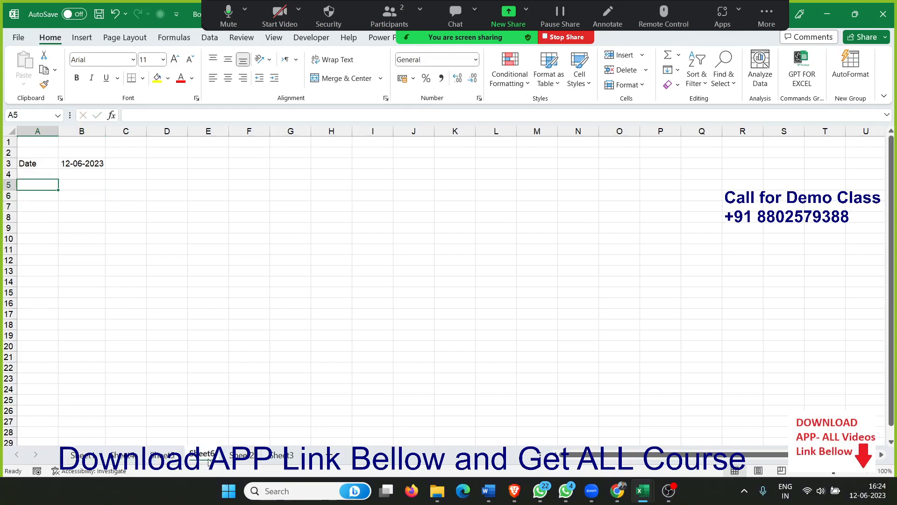
{"action": "left_click", "coordinate": [241, 456]}
{"action": "left_click", "coordinate": [282, 457]}
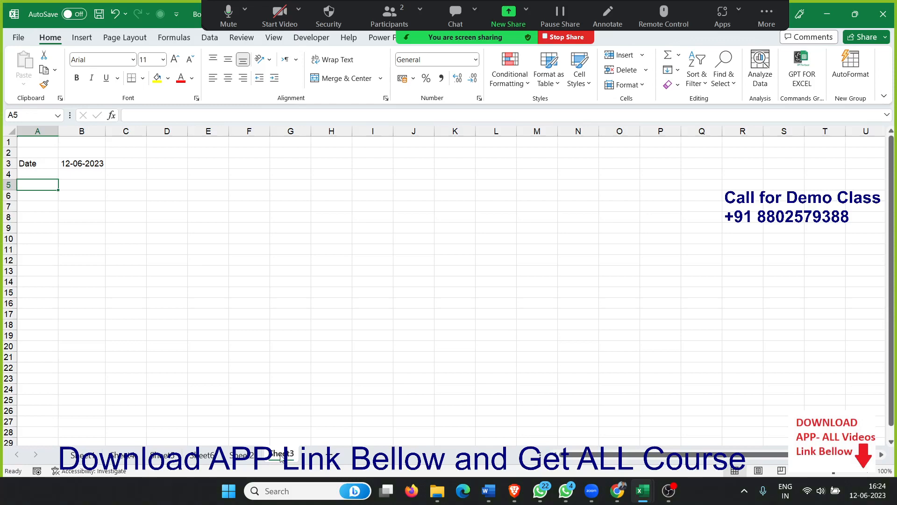
Step: Switch to the data selection workbook and clear all contents of its Type sheet
{"action": "key", "text": "alt"}
{"action": "key", "text": "alt+Tab"}
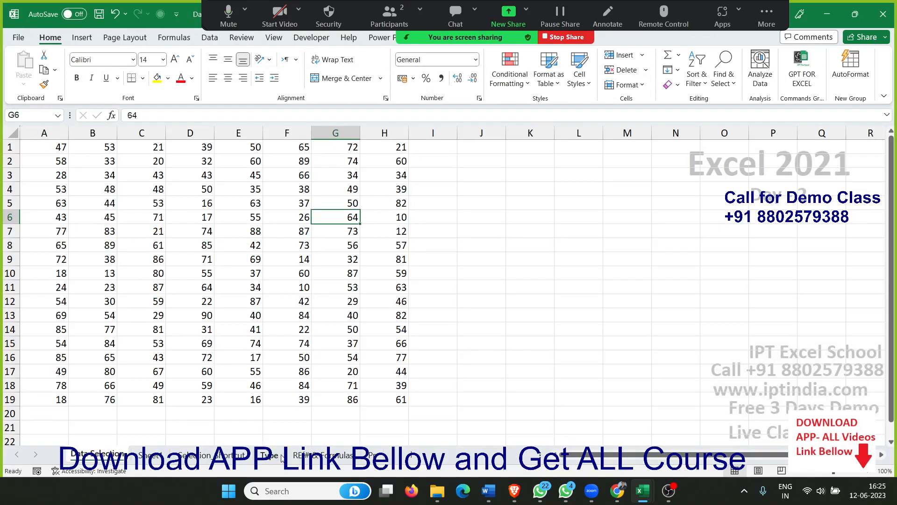
{"action": "left_click", "coordinate": [266, 455]}
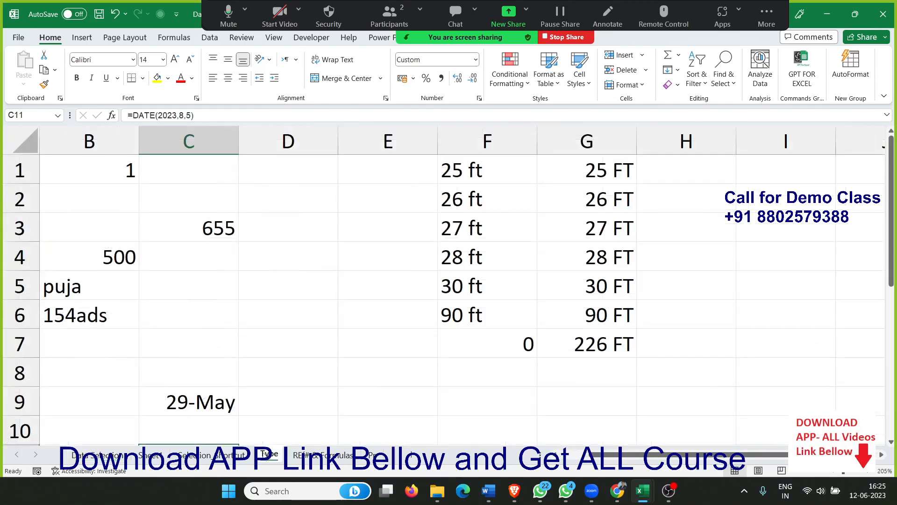
{"action": "left_click", "coordinate": [14, 130]}
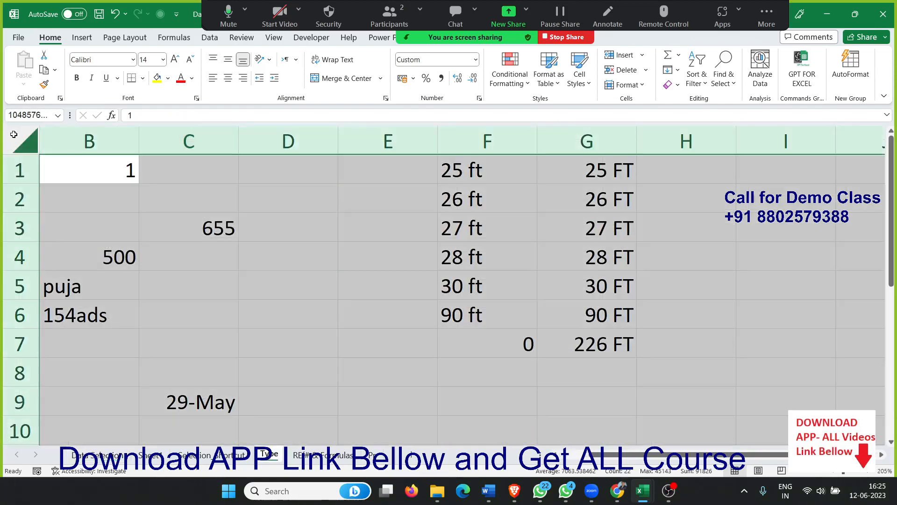
{"action": "key", "text": "Delete"}
{"action": "key", "text": "Up"}
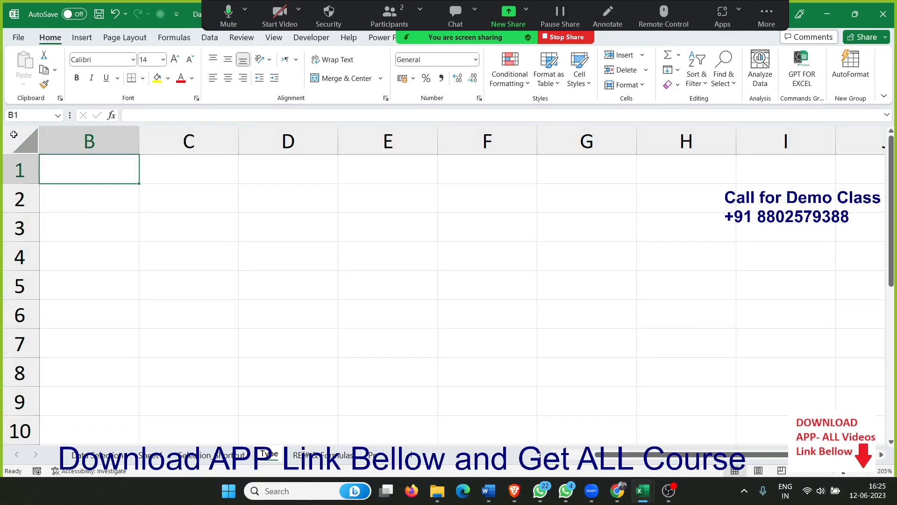
Step: Enter the number 500 in A1 and a person's first name in A2, and compare how the two cells align
{"action": "key", "text": "Left"}
{"action": "key", "text": "Right"}
{"action": "key", "text": "Left"}
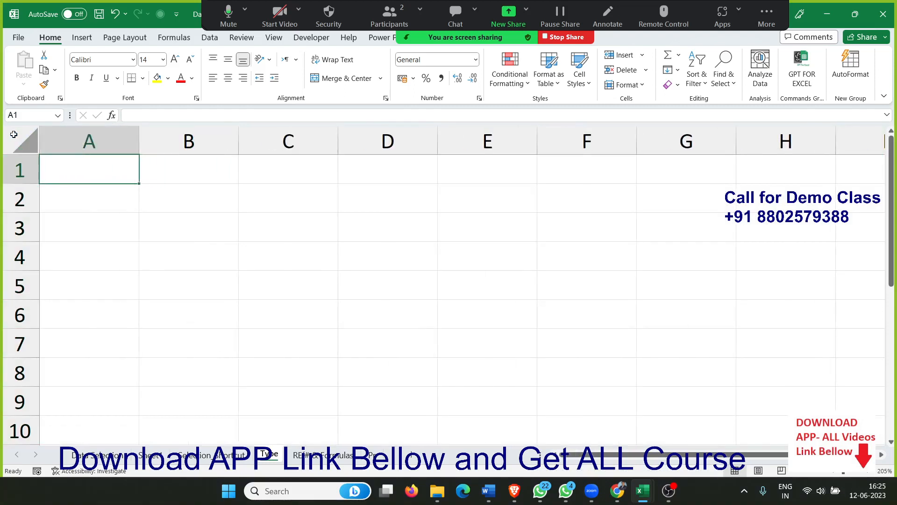
{"action": "type", "text": "500"}
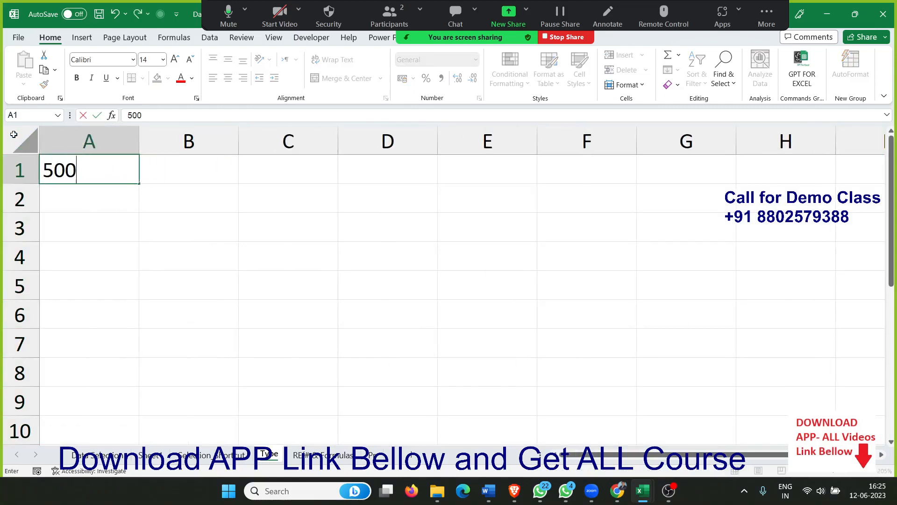
{"action": "key", "text": "Return"}
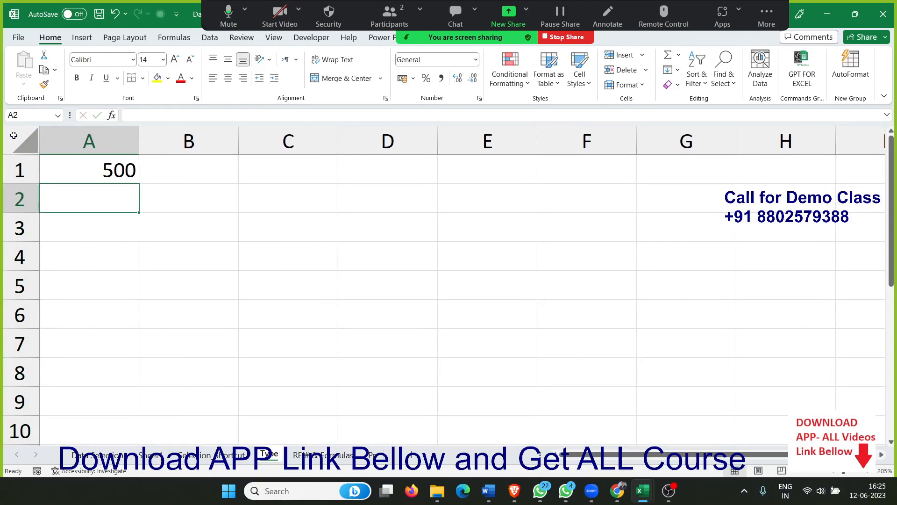
{"action": "type", "text": "Puja"}
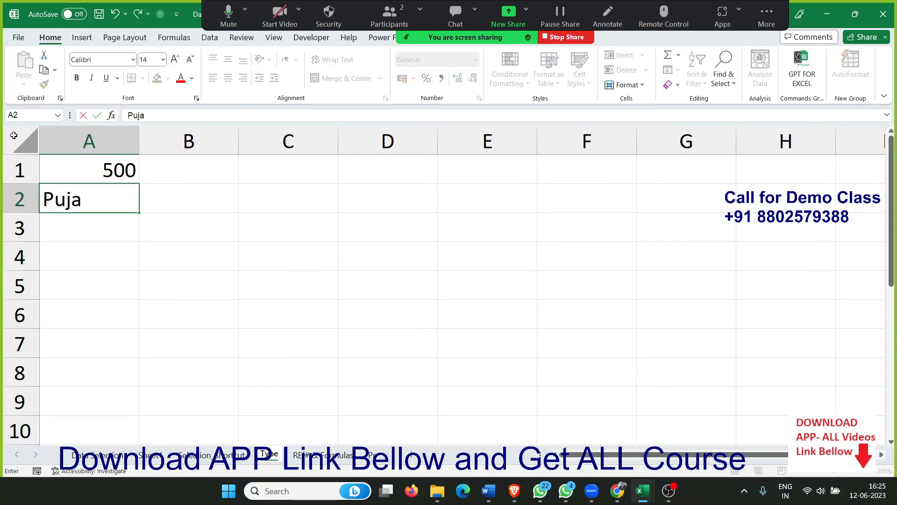
{"action": "key", "text": "Return"}
{"action": "key", "text": "Up"}
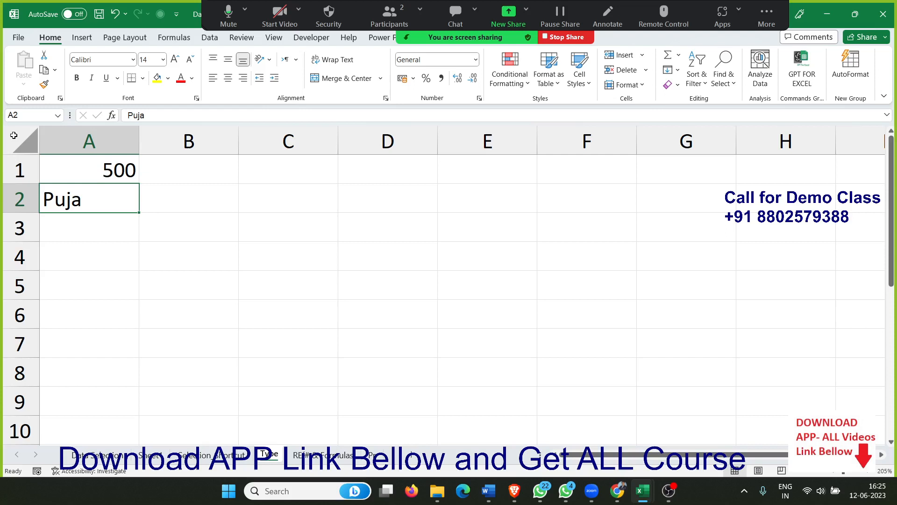
{"action": "key", "text": "Up"}
{"action": "key", "text": "Down"}
Step: Enter 5265, 2652 and 7954 as text values in C1:C3, each preceded by an apostrophe
{"action": "key", "text": "Right"}
{"action": "key", "text": "Right"}
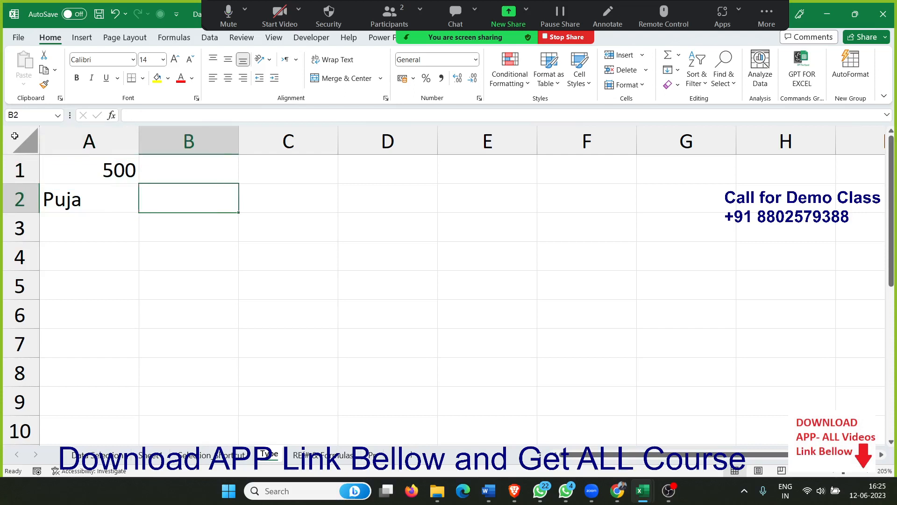
{"action": "key", "text": "Up"}
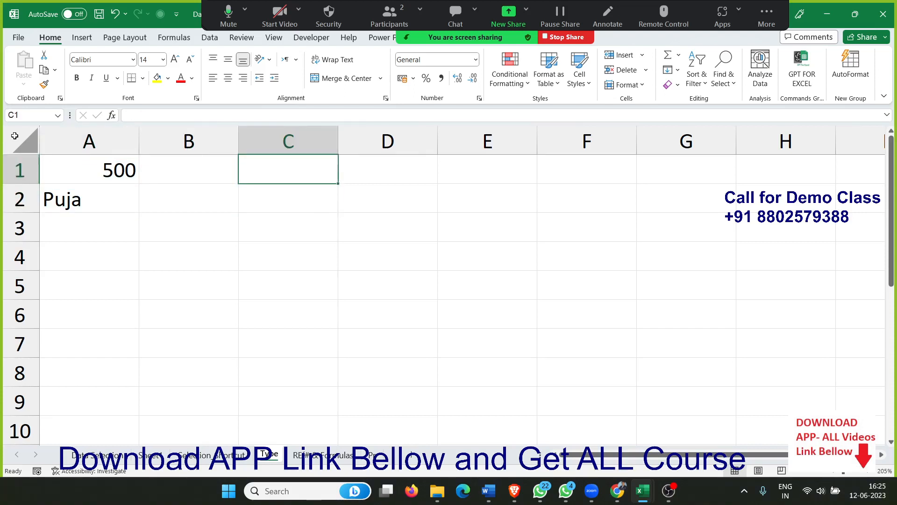
{"action": "type", "text": "'"}
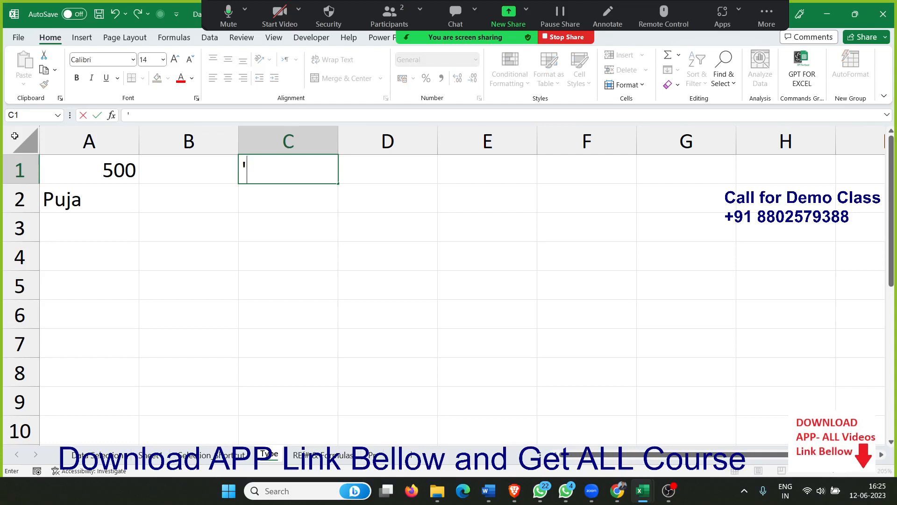
{"action": "type", "text": "5265"}
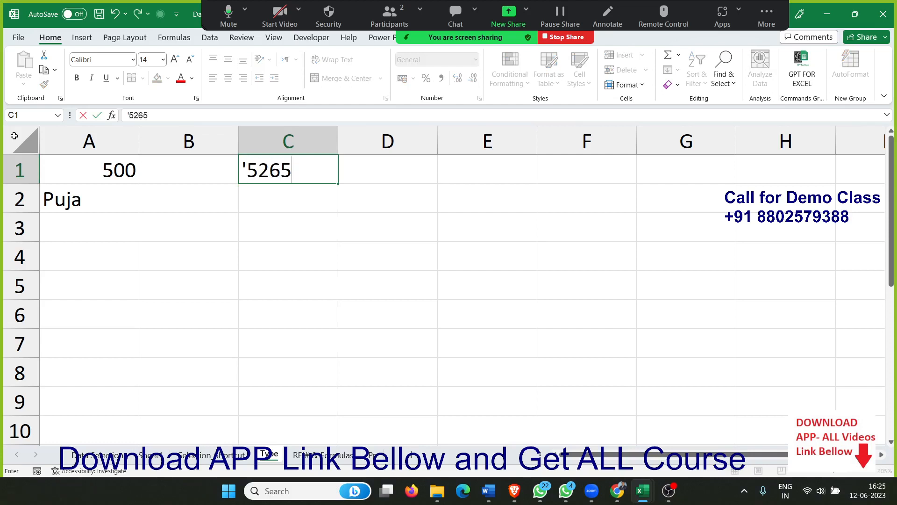
{"action": "key", "text": "Return"}
{"action": "type", "text": "'2652"}
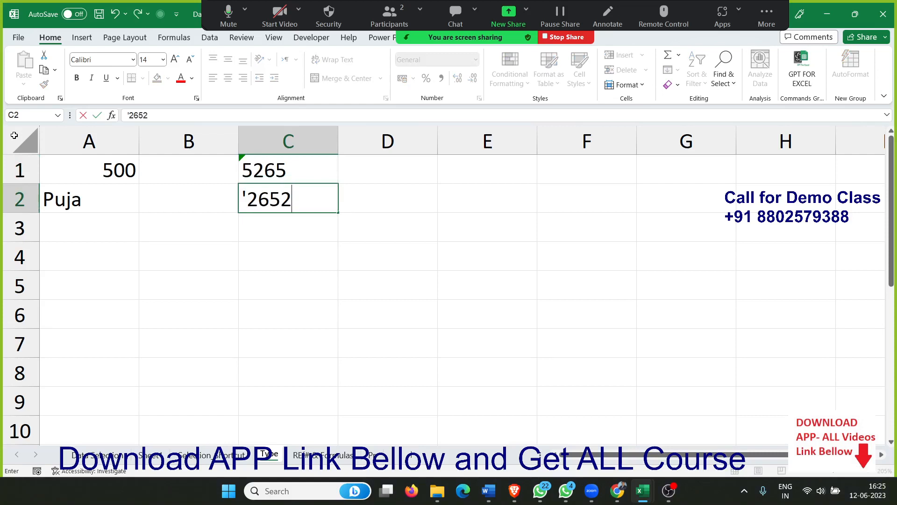
{"action": "key", "text": "Return"}
{"action": "type", "text": "'7954"}
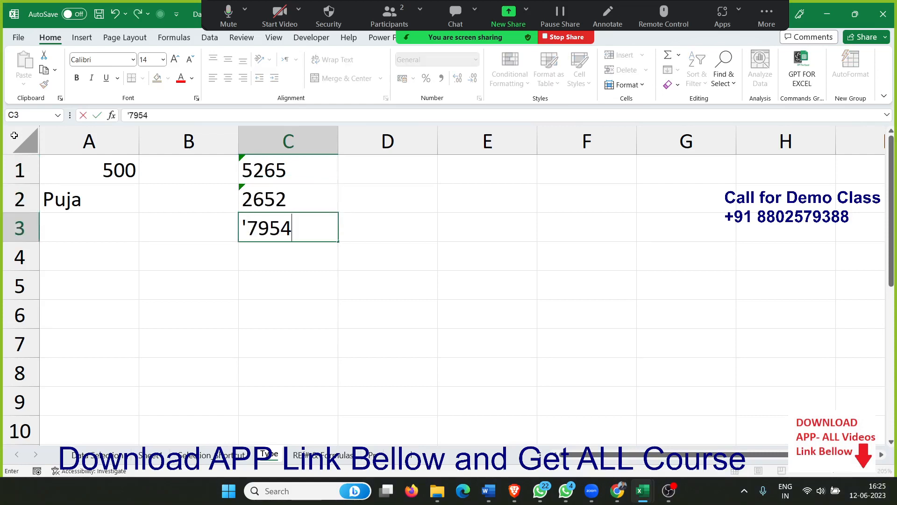
{"action": "key", "text": "Return"}
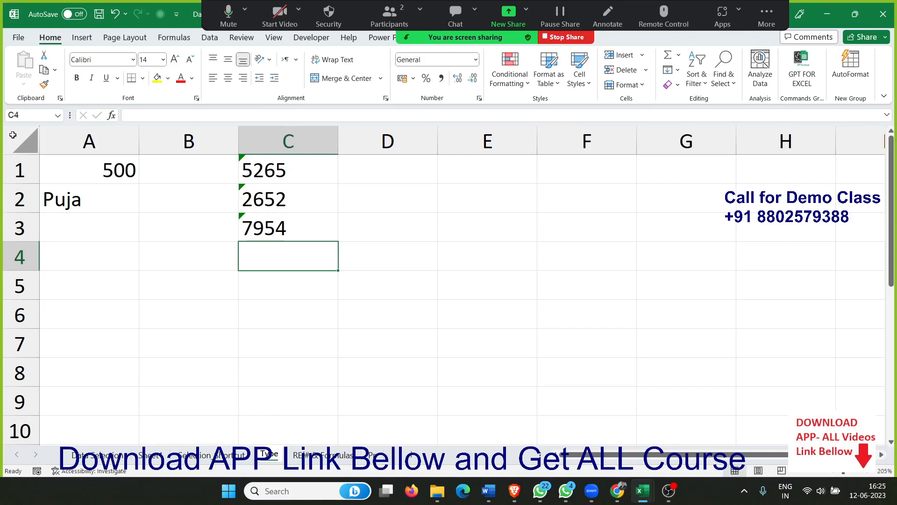
Step: Enter the formula =SUM(C1:C3) in cell C4
{"action": "type", "text": "=sum("}
{"action": "key", "text": "Up"}
{"action": "key", "text": "shift+Up"}
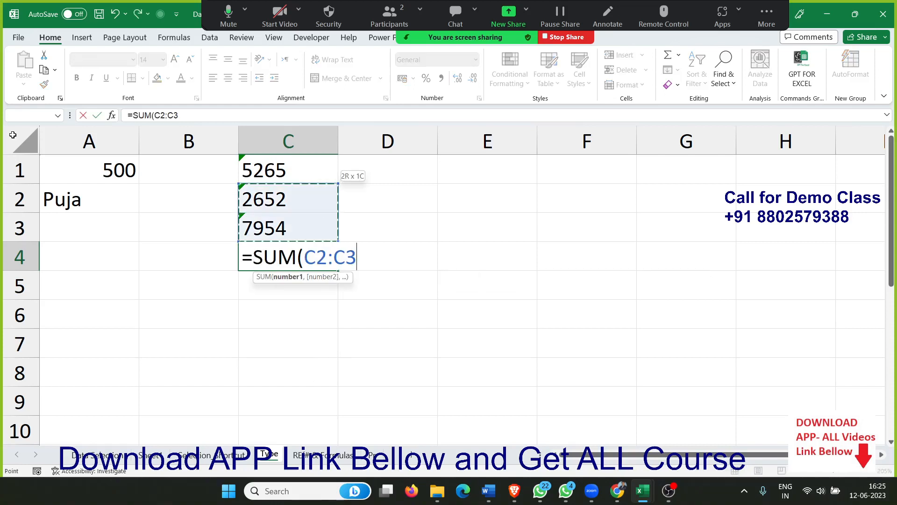
{"action": "key", "text": "shift+Up"}
{"action": "type", "text": ")"}
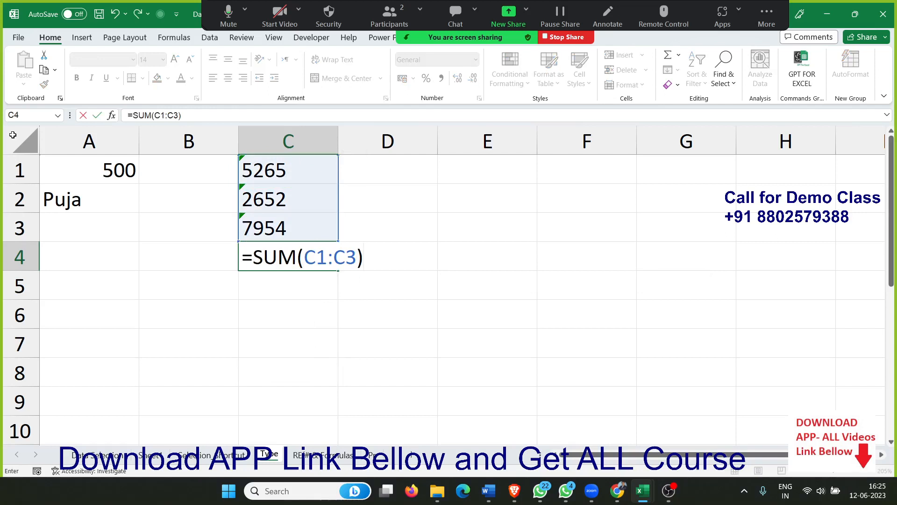
{"action": "key", "text": "Return"}
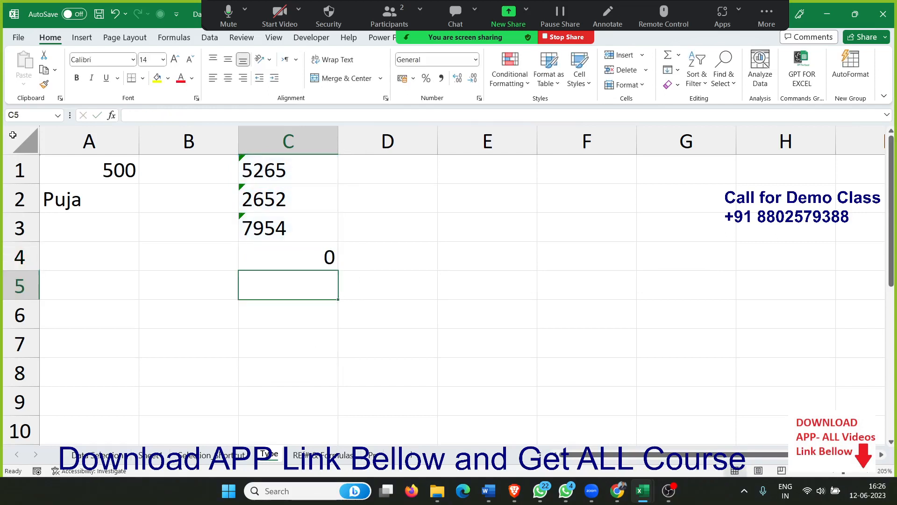
Step: Convert the numbers stored as text in C1:C3 to real numbers through the cells' error options
{"action": "key", "text": "Up"}
{"action": "key", "text": "Up"}
{"action": "key", "text": "shift+Up"}
{"action": "key", "text": "shift+Up"}
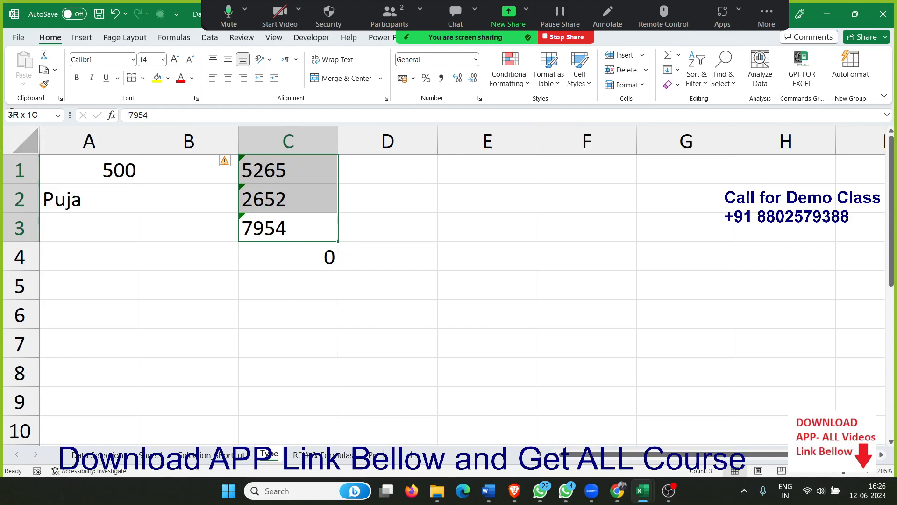
{"action": "left_click", "coordinate": [243, 177]}
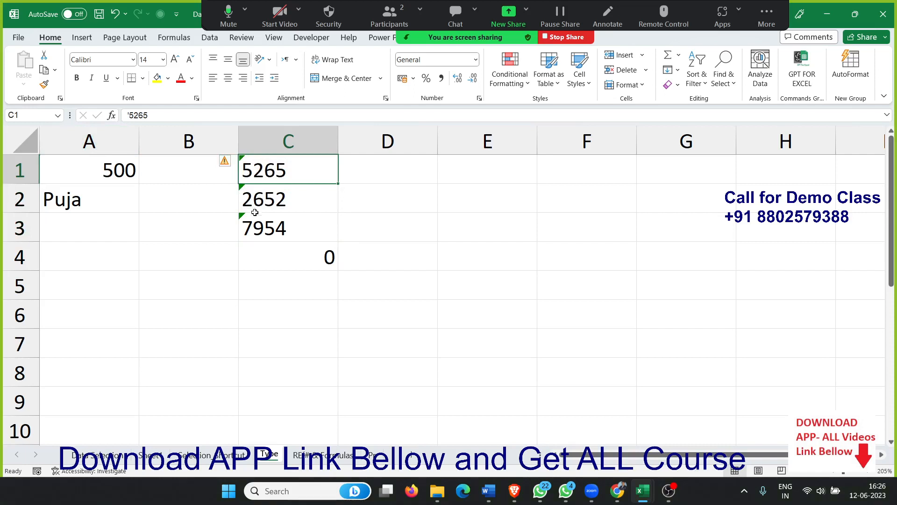
{"action": "left_click_drag", "start_coordinate": [243, 225], "coordinate": [240, 174]}
{"action": "key", "text": "ctrl+v"}
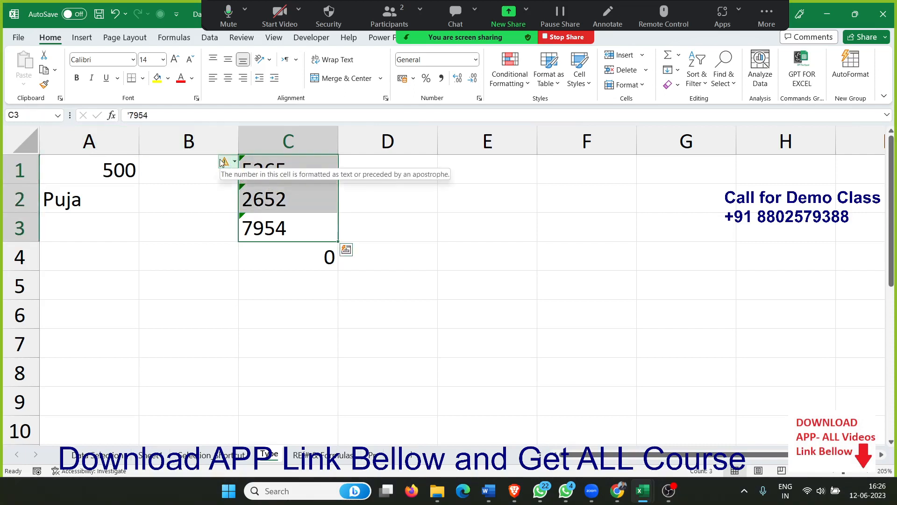
{"action": "left_click", "coordinate": [225, 163]}
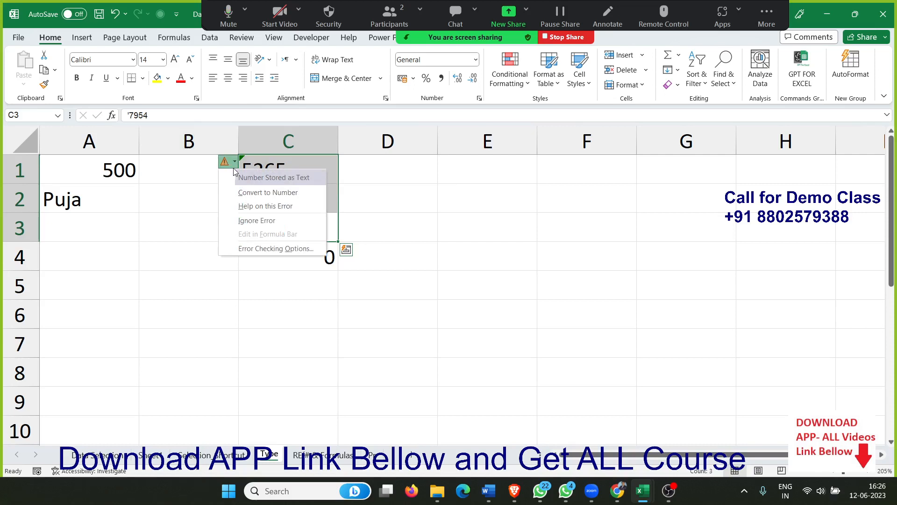
{"action": "left_click", "coordinate": [267, 193]}
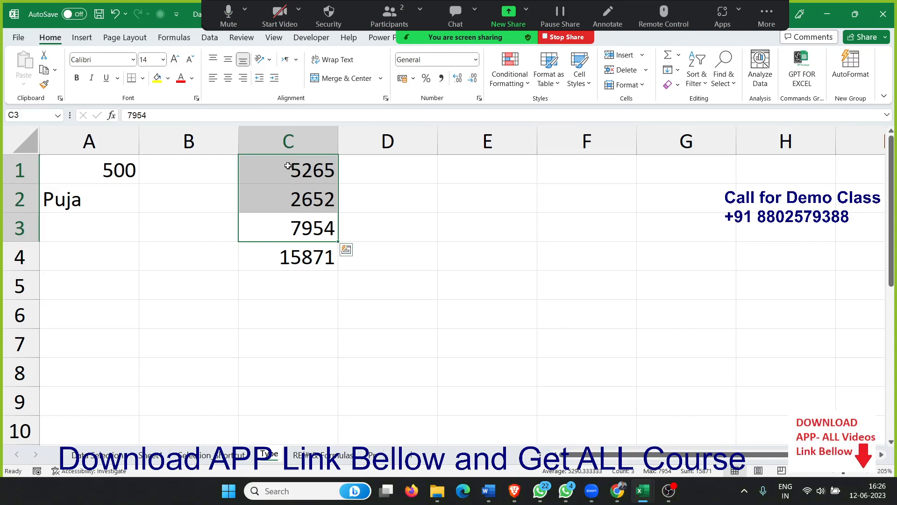
Step: Clear the contents of column C and enter 5265ft in cell A4
{"action": "left_click", "coordinate": [289, 145]}
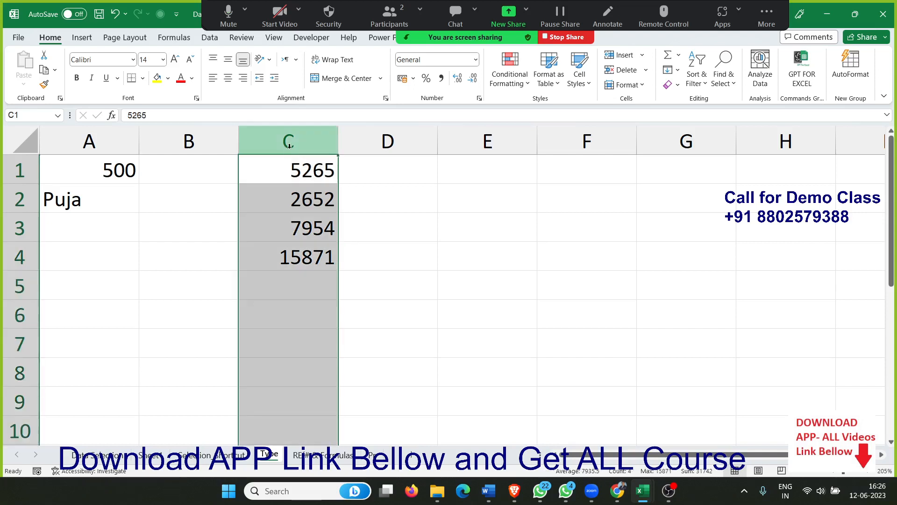
{"action": "key", "text": "Delete"}
{"action": "key", "text": "Down"}
{"action": "key", "text": "Down"}
{"action": "key", "text": "Down"}
{"action": "key", "text": "Left"}
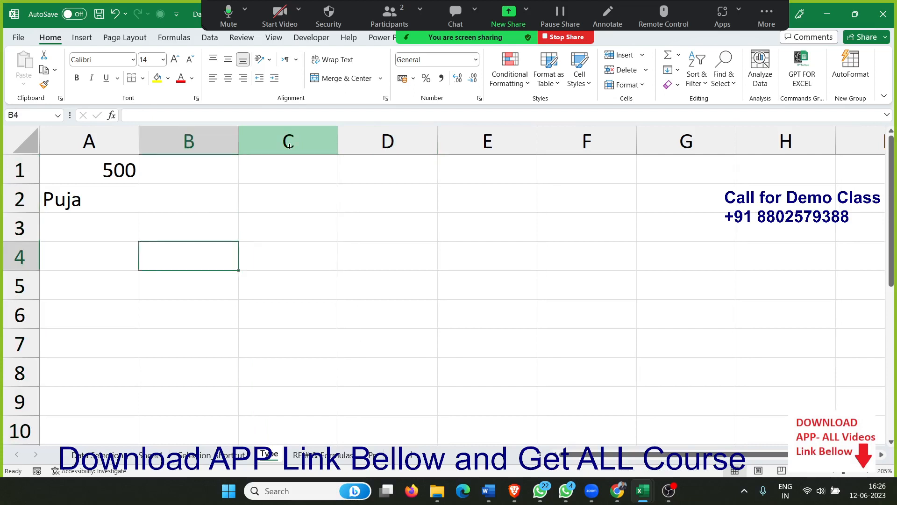
{"action": "key", "text": "Left"}
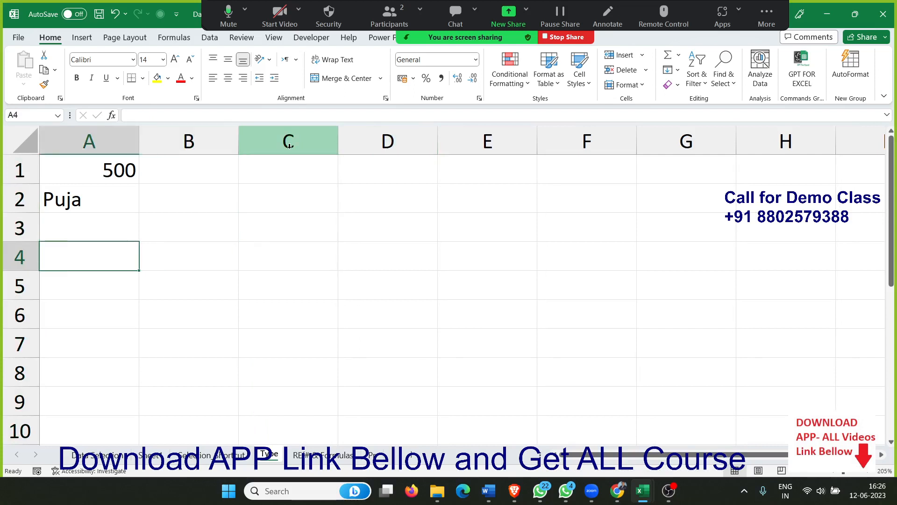
{"action": "type", "text": "5265"}
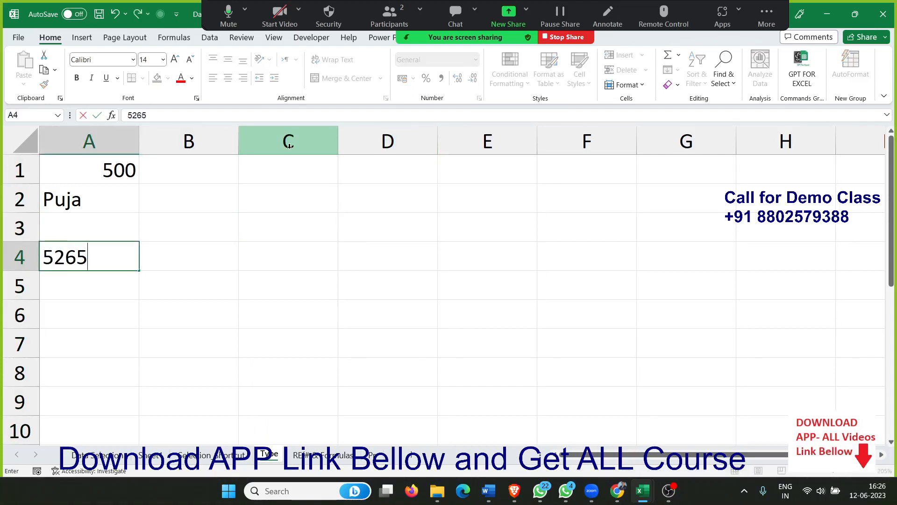
{"action": "type", "text": "f"}
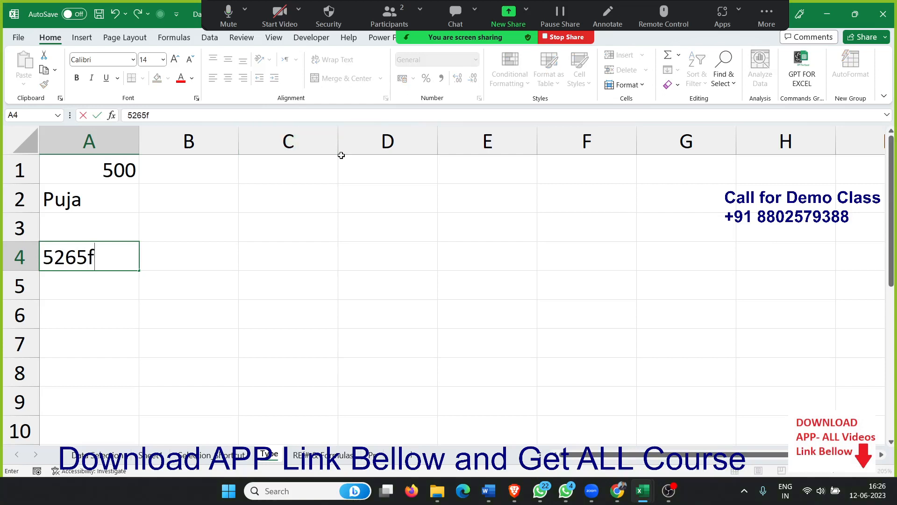
{"action": "type", "text": "t"}
{"action": "key", "text": "Return"}
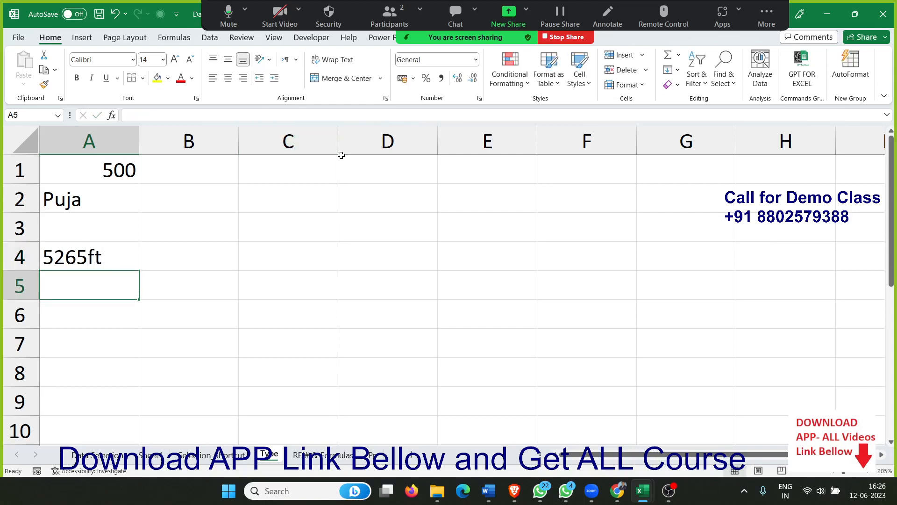
Step: Enter the formula =A4+20 in cell B4, then reselect A4 to compare its content
{"action": "key", "text": "Up"}
{"action": "key", "text": "Right"}
{"action": "type", "text": "="}
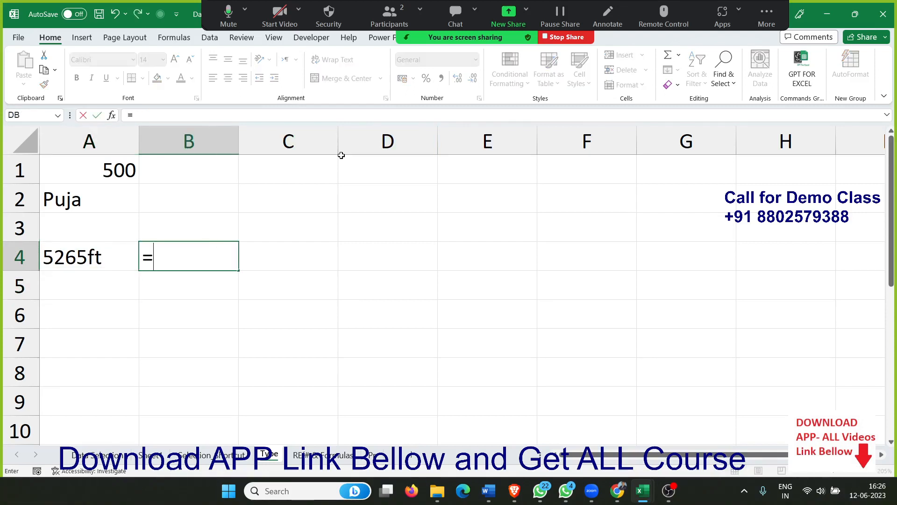
{"action": "key", "text": "Left"}
{"action": "type", "text": "+20"}
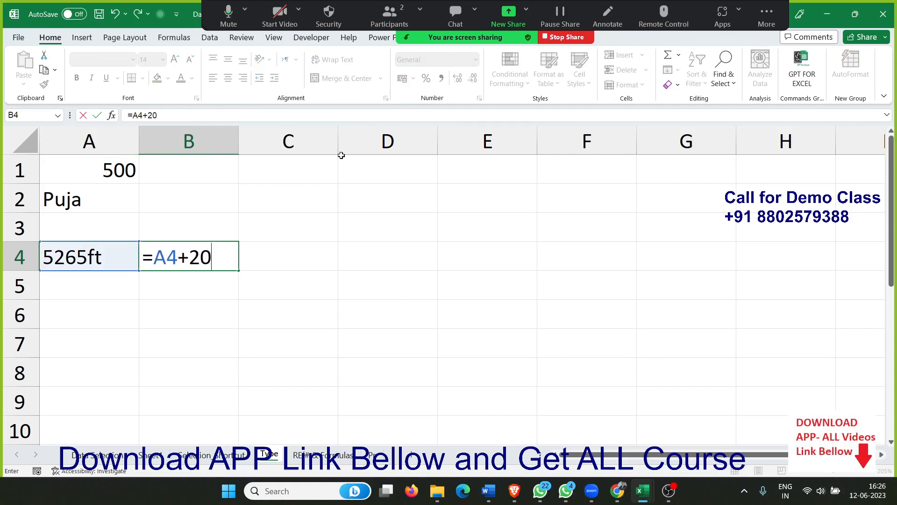
{"action": "key", "text": "Return"}
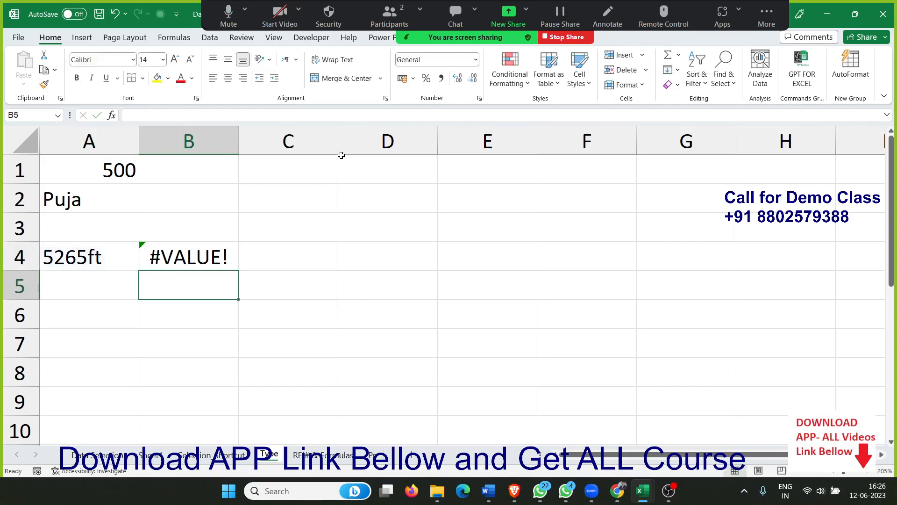
{"action": "key", "text": "Left"}
{"action": "key", "text": "Up"}
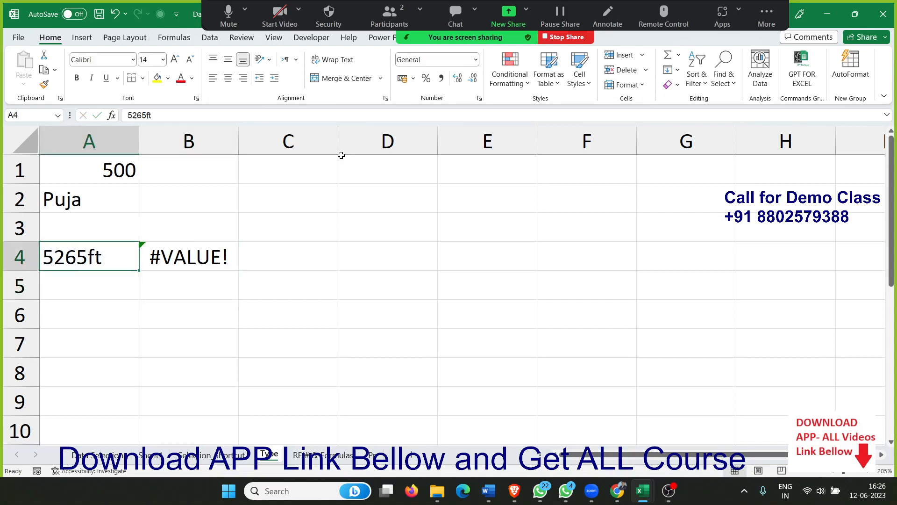
Step: Enter 25 ft, 36 ft, 85 ft and 65 ft in cells E1:E4
{"action": "key", "text": "Right"}
{"action": "key", "text": "Right"}
{"action": "key", "text": "Right"}
{"action": "key", "text": "Up"}
{"action": "key", "text": "Up"}
{"action": "key", "text": "Up"}
{"action": "key", "text": "Right"}
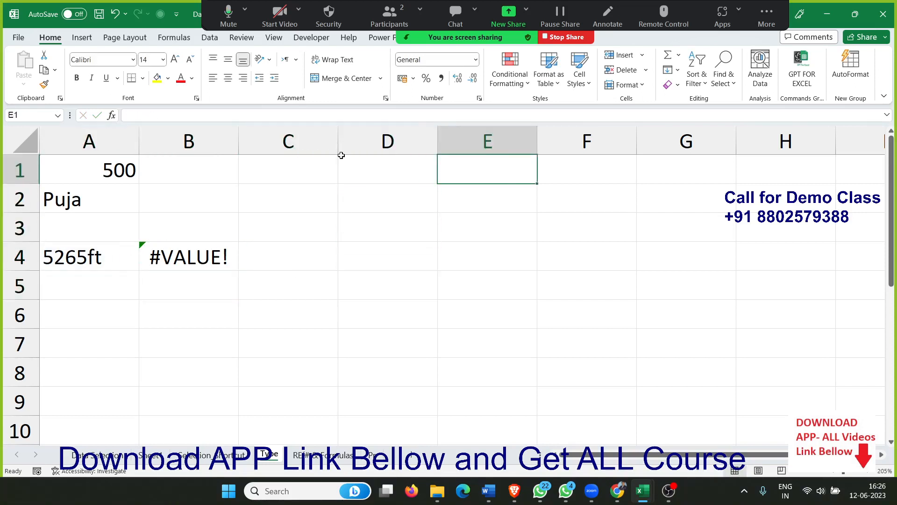
{"action": "type", "text": "25 ft"}
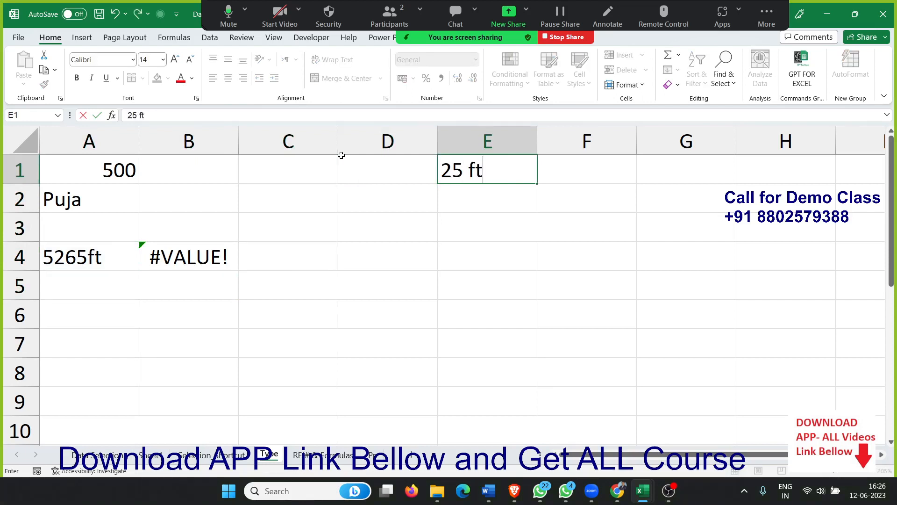
{"action": "key", "text": "Return"}
{"action": "type", "text": "36 ft"}
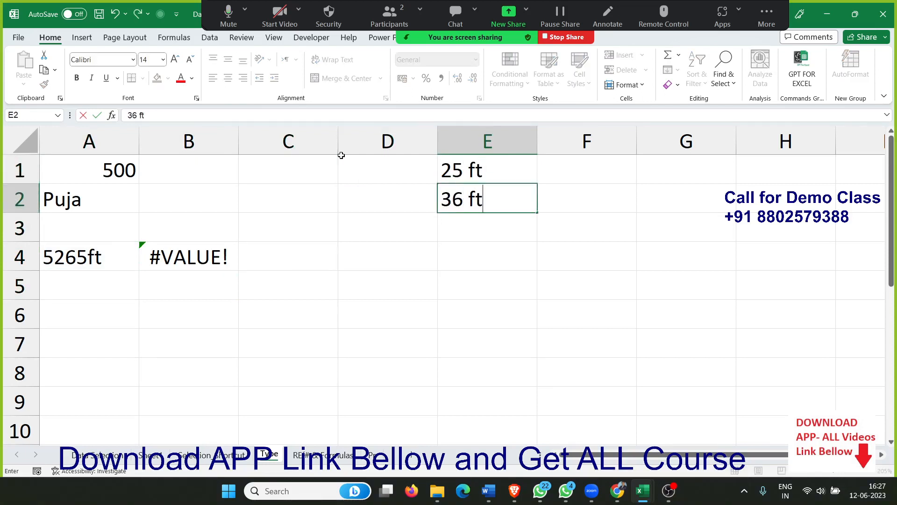
{"action": "key", "text": "Return"}
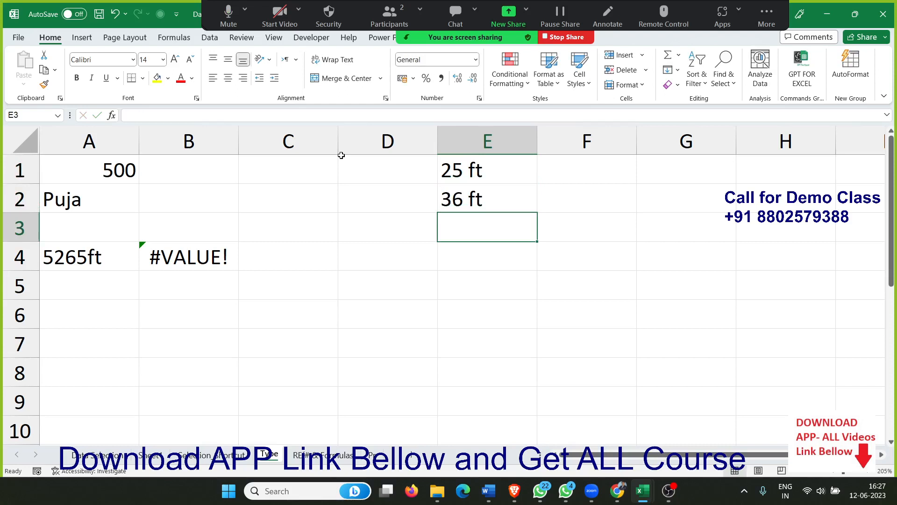
{"action": "type", "text": "85 ft"}
{"action": "key", "text": "Return"}
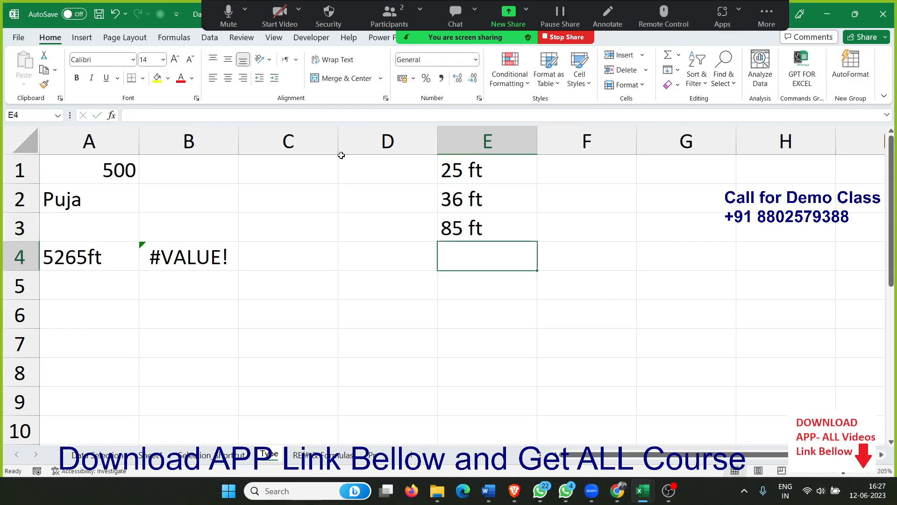
{"action": "type", "text": "65 ft"}
{"action": "key", "text": "Return"}
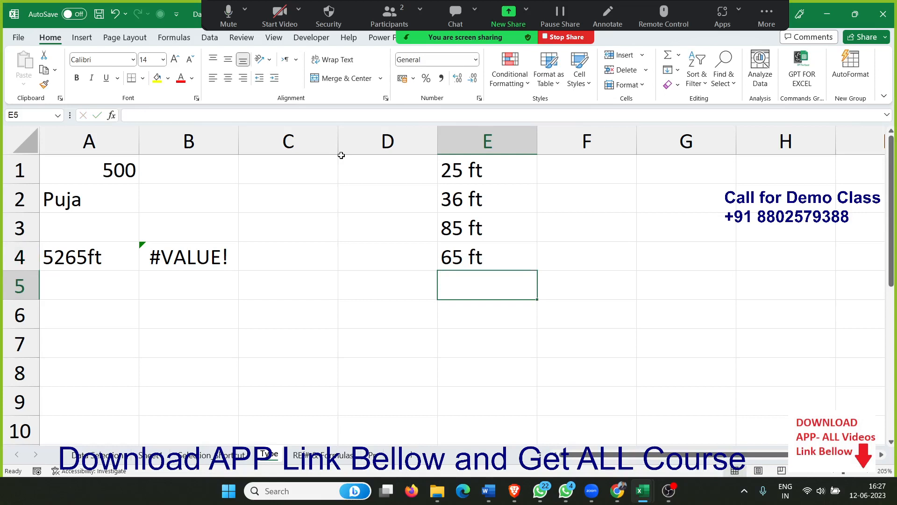
Step: Enter a SUM formula in cell E5 that totals E1:E4
{"action": "type", "text": "=sum("}
{"action": "key", "text": "Up"}
{"action": "key", "text": "shift+Up"}
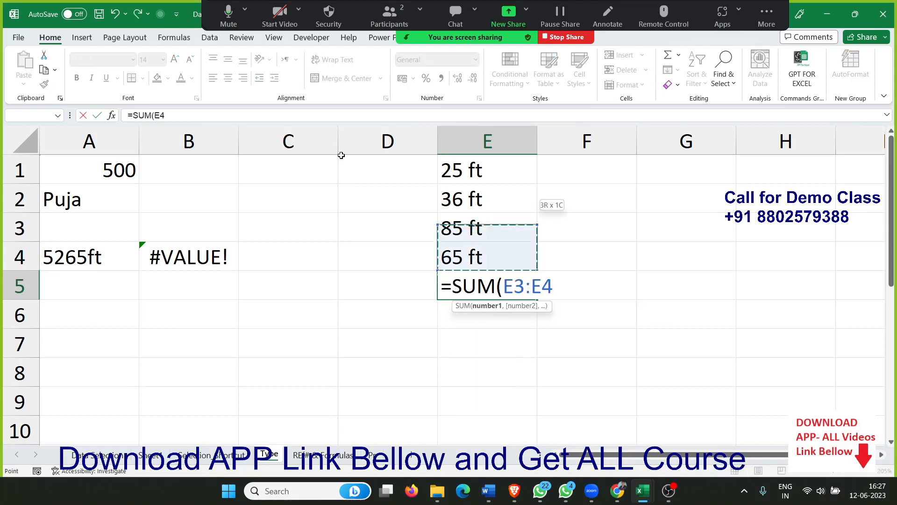
{"action": "key", "text": "shift+Up"}
{"action": "key", "text": "shift+Up"}
{"action": "key", "text": "Return"}
Step: Enter the numbers 25, 36, 85 and 65 without units in cells F1:F4
{"action": "key", "text": "Up"}
{"action": "key", "text": "Up"}
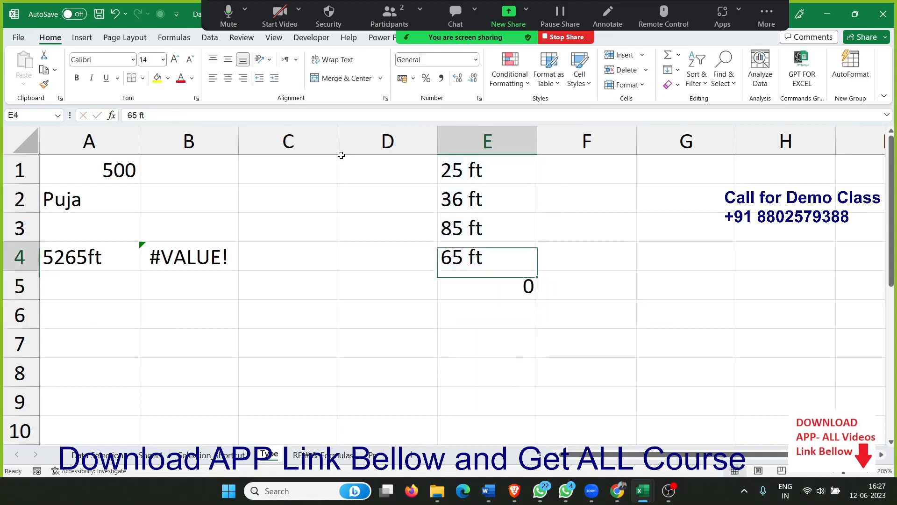
{"action": "key", "text": "Up"}
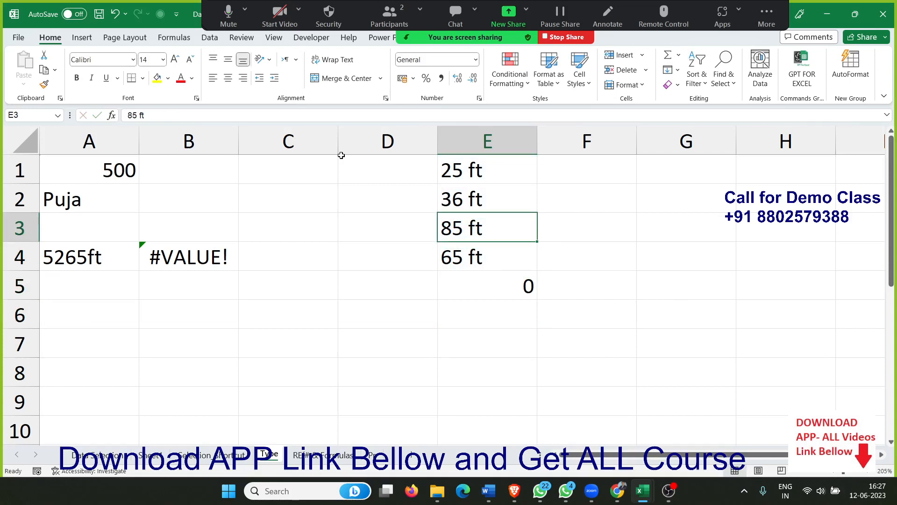
{"action": "key", "text": "Up"}
{"action": "key", "text": "Up"}
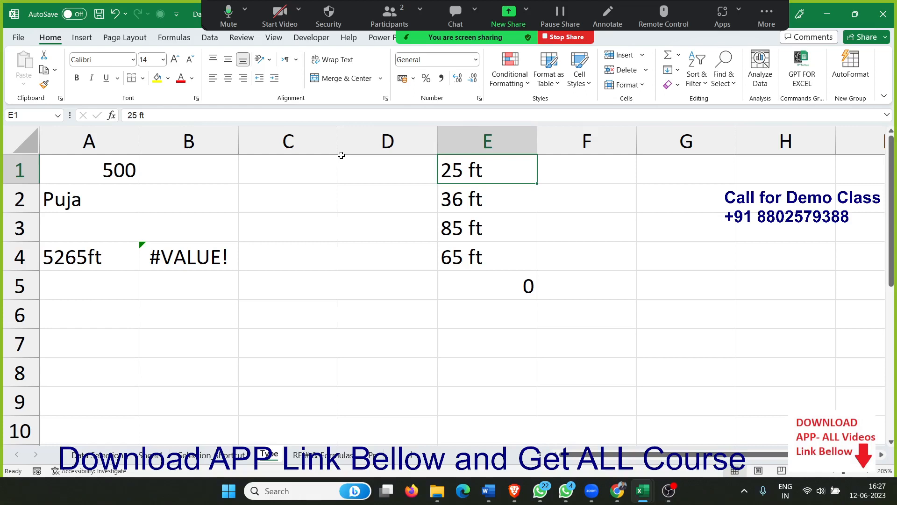
{"action": "key", "text": "Right"}
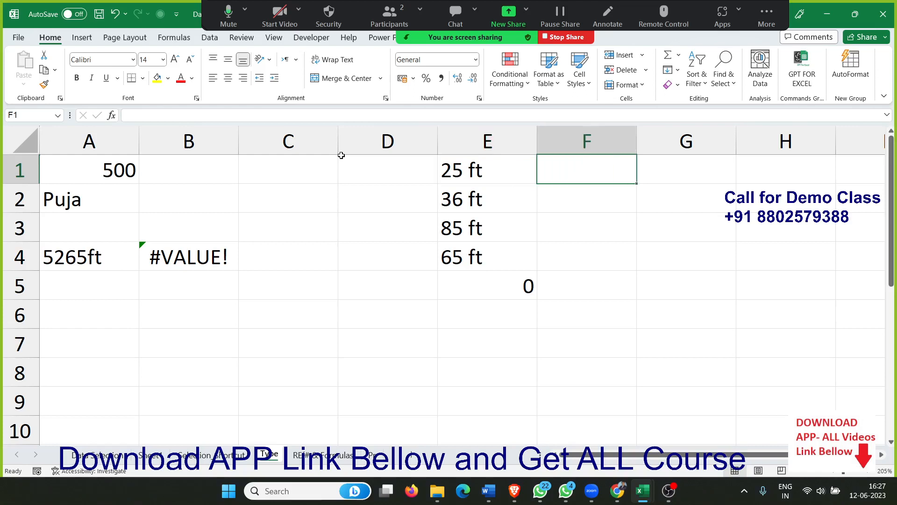
{"action": "type", "text": "25"}
{"action": "key", "text": "Return"}
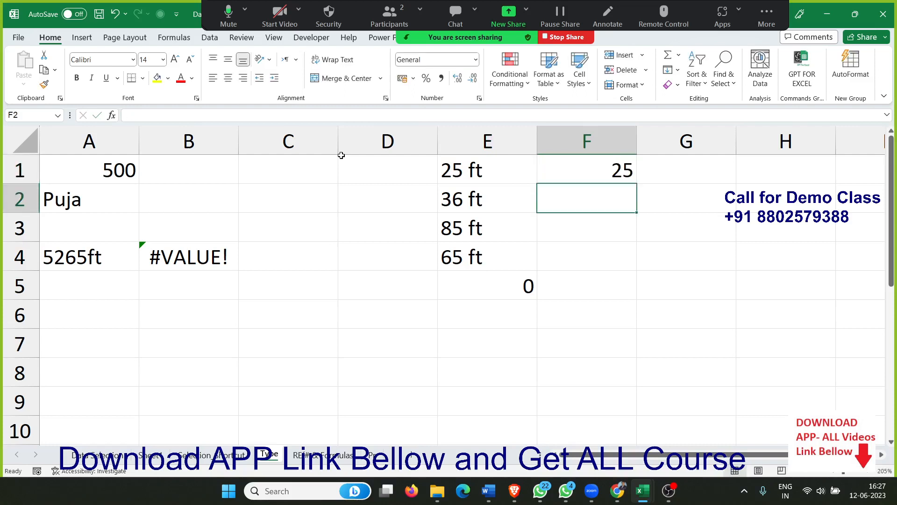
{"action": "type", "text": "6"}
{"action": "key", "text": "BackSpace"}
{"action": "type", "text": "36"}
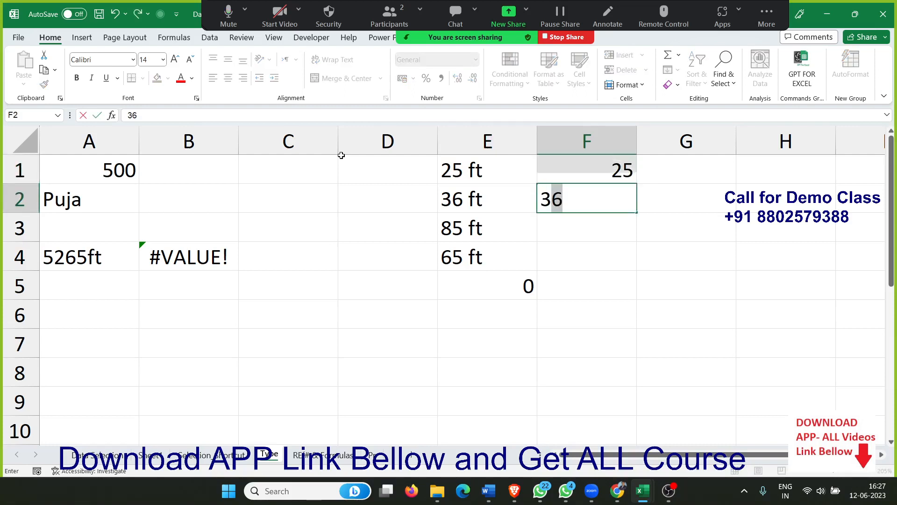
{"action": "key", "text": "Return"}
{"action": "type", "text": "85"}
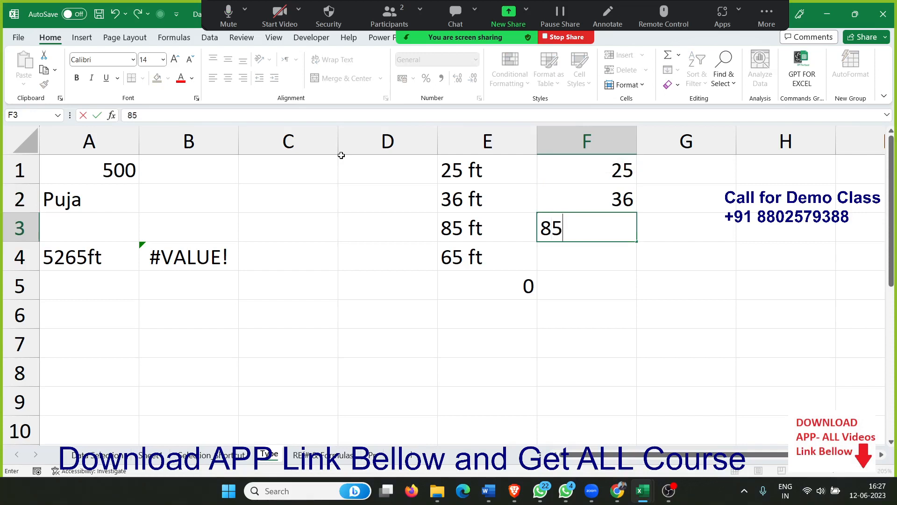
{"action": "key", "text": "Return"}
{"action": "type", "text": "65"}
{"action": "key", "text": "Return"}
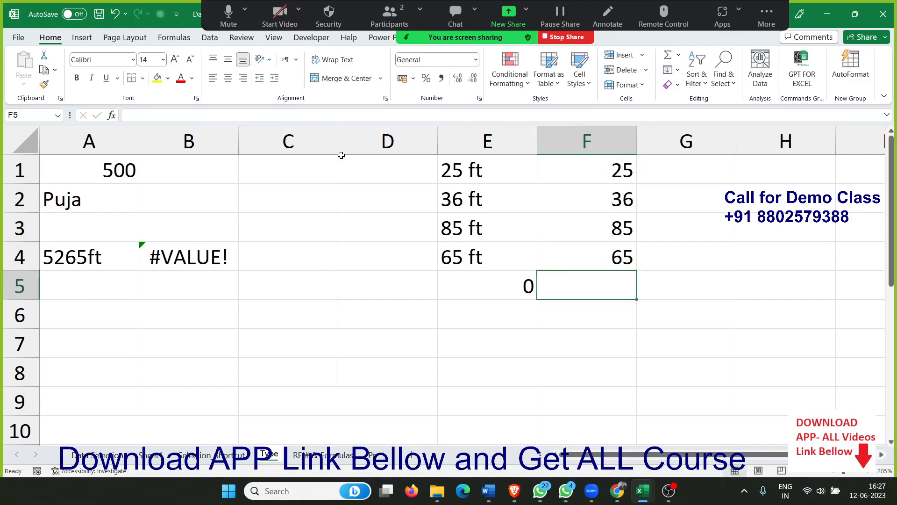
Step: Enter the unit ft in G1 and use Flash Fill to extend it through G4
{"action": "key", "text": "Right"}
{"action": "key", "text": "ctrl+Up"}
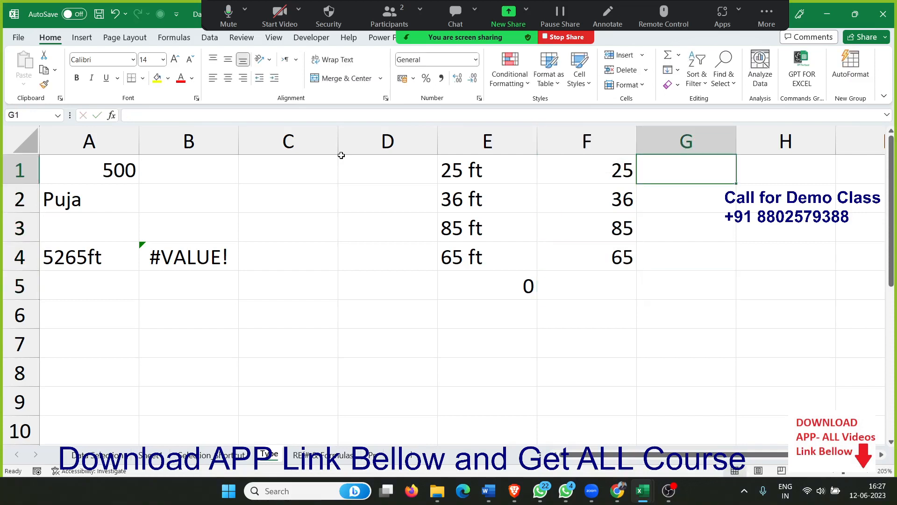
{"action": "type", "text": "ft"}
{"action": "key", "text": "Return"}
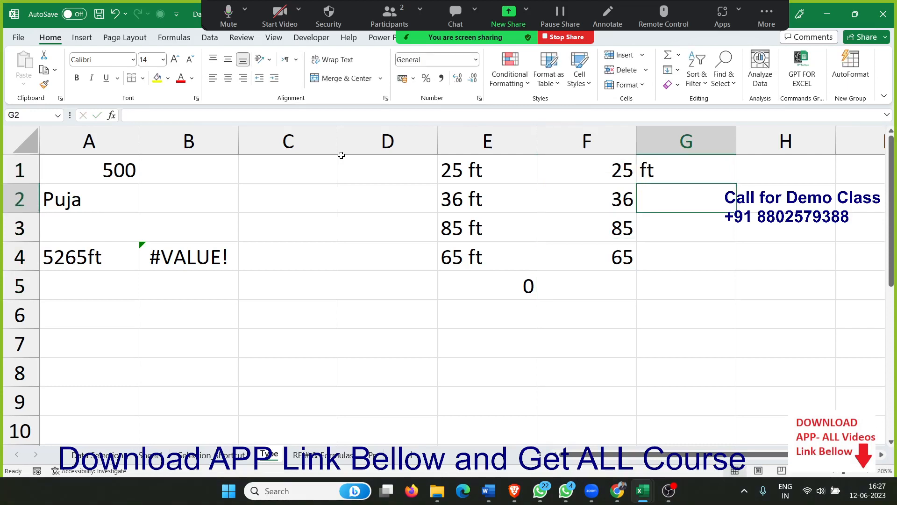
{"action": "key", "text": "Left"}
{"action": "key", "text": "Down"}
{"action": "key", "text": "Down"}
{"action": "key", "text": "Right"}
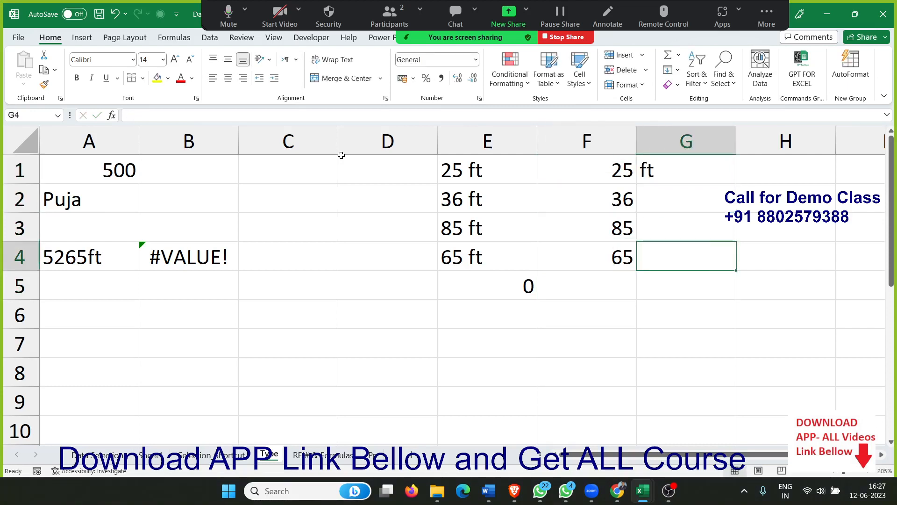
{"action": "key", "text": "ctrl+shift+Up"}
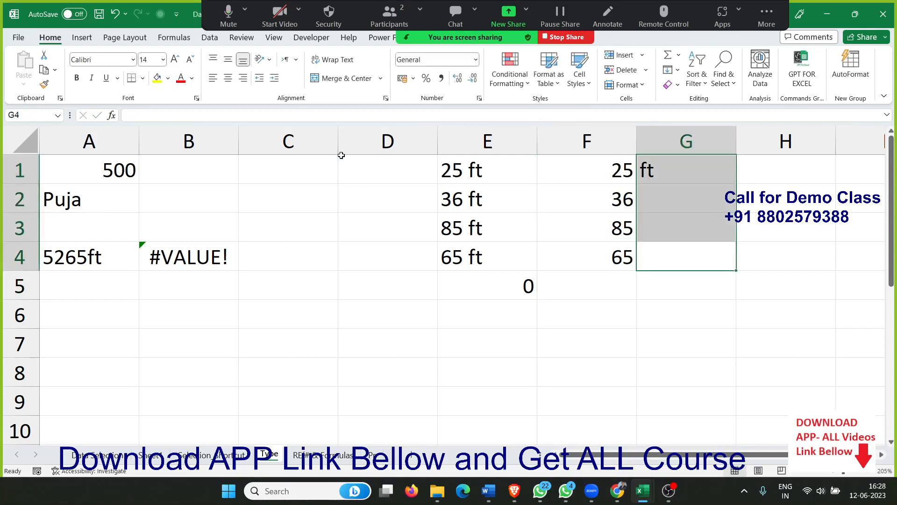
{"action": "key", "text": "ctrl+e"}
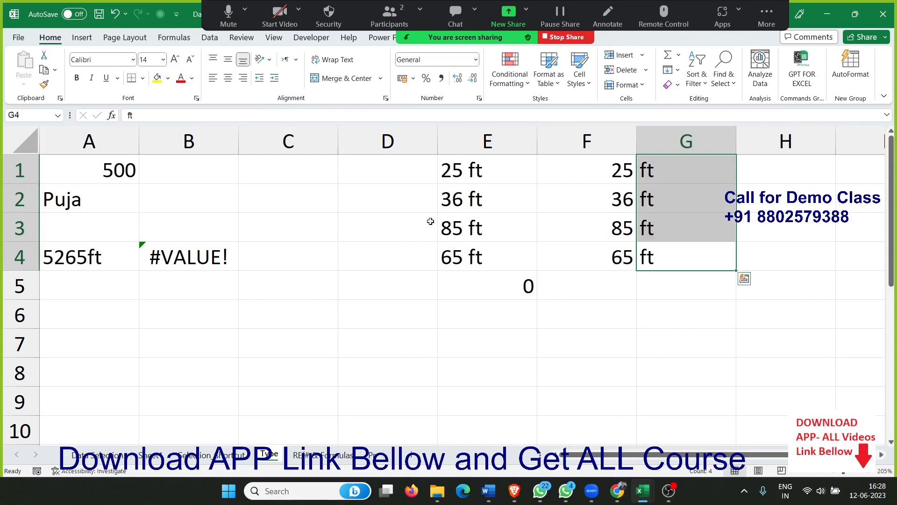
Step: Narrow column G to about the width of its unit text and apply All Borders to F1:G4
{"action": "left_click", "coordinate": [580, 177]}
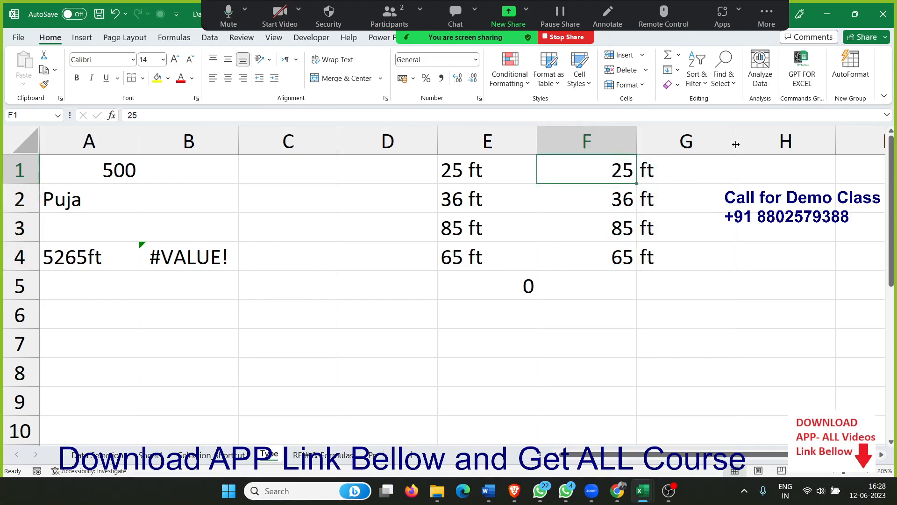
{"action": "left_click_drag", "start_coordinate": [736, 140], "coordinate": [659, 140]}
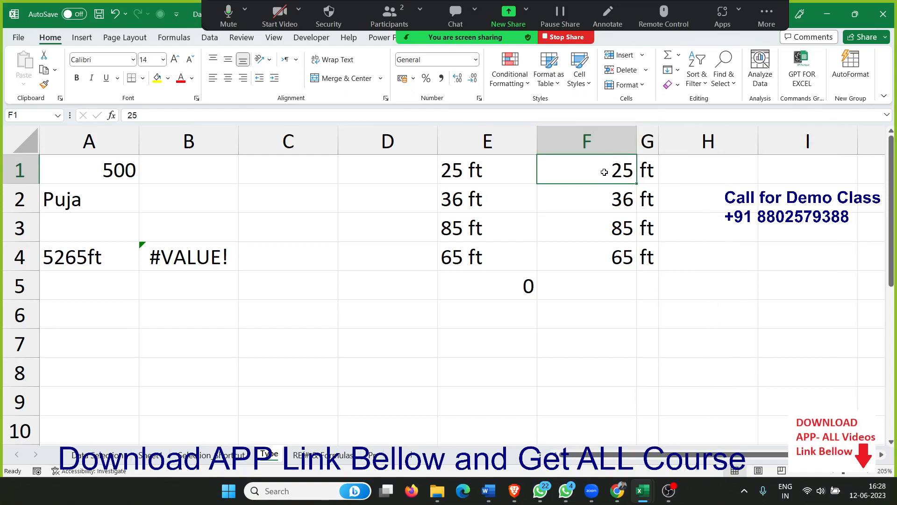
{"action": "left_click_drag", "start_coordinate": [605, 170], "coordinate": [647, 262]}
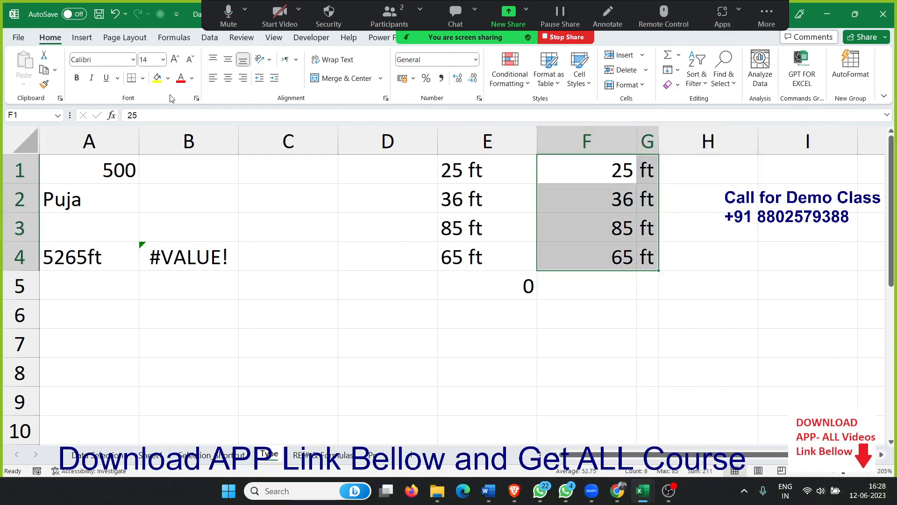
{"action": "left_click", "coordinate": [142, 78]}
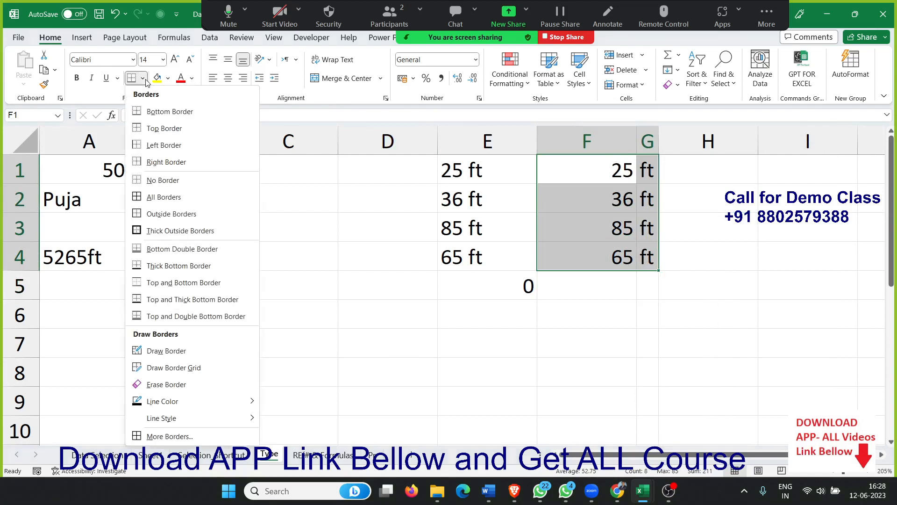
{"action": "left_click", "coordinate": [140, 197]}
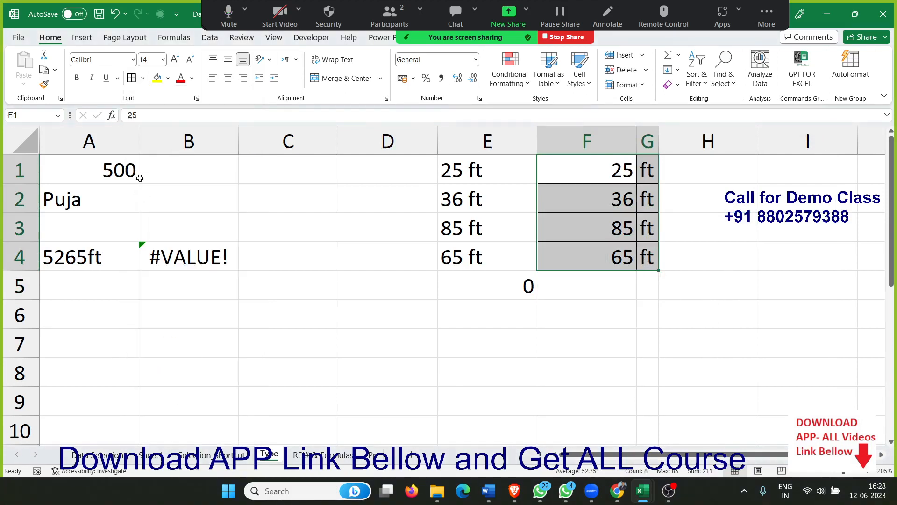
Step: Fill F1:G4 with white and remove the inside vertical border between columns F and G
{"action": "left_click", "coordinate": [168, 78]}
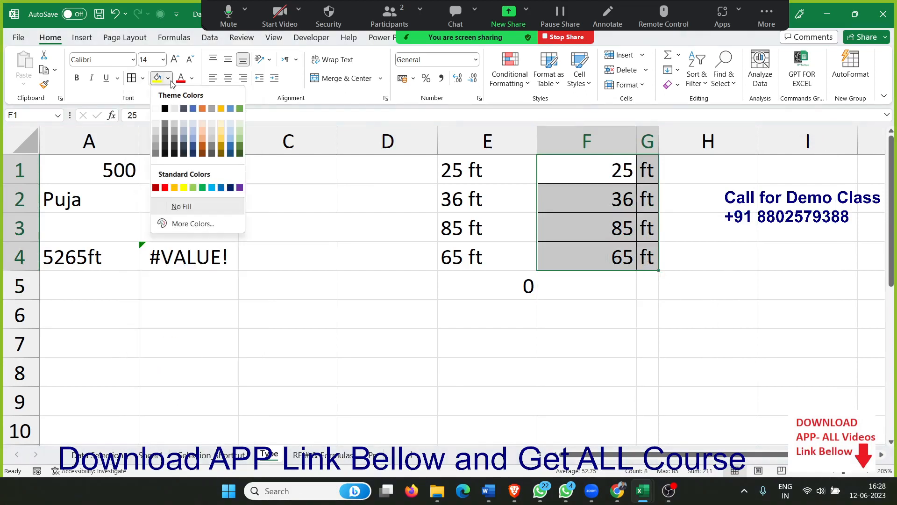
{"action": "left_click", "coordinate": [156, 109]}
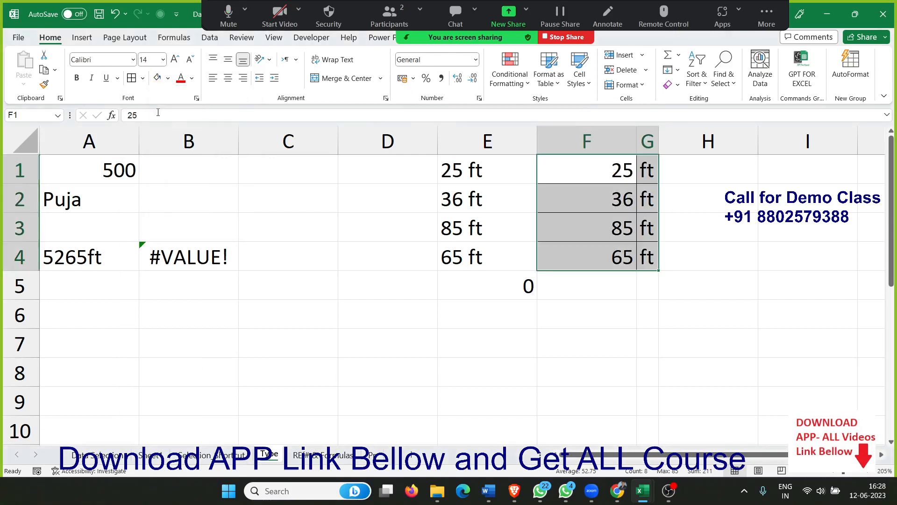
{"action": "right_click", "coordinate": [639, 187]}
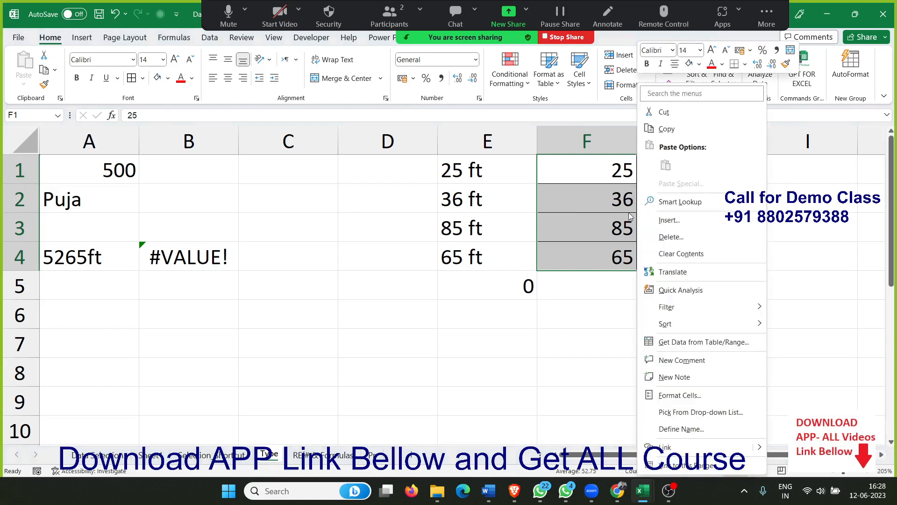
{"action": "left_click", "coordinate": [668, 396]}
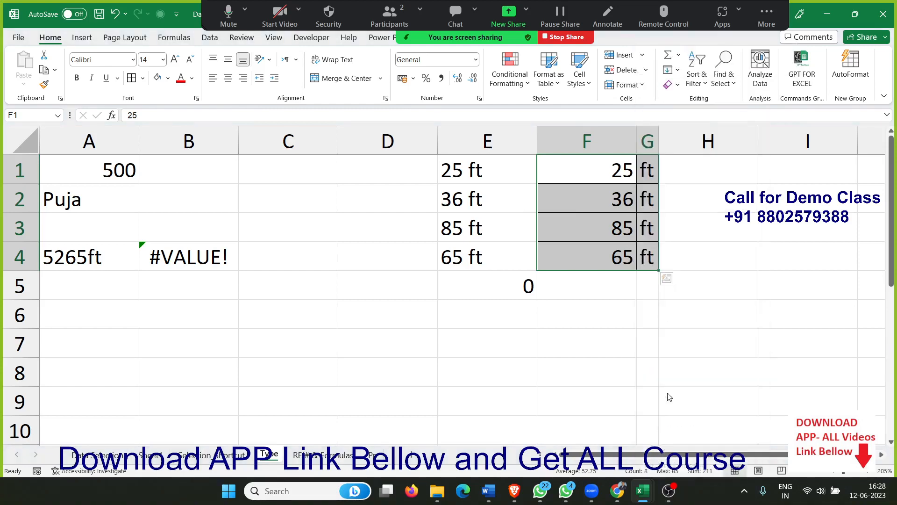
{"action": "left_click", "coordinate": [646, 209]}
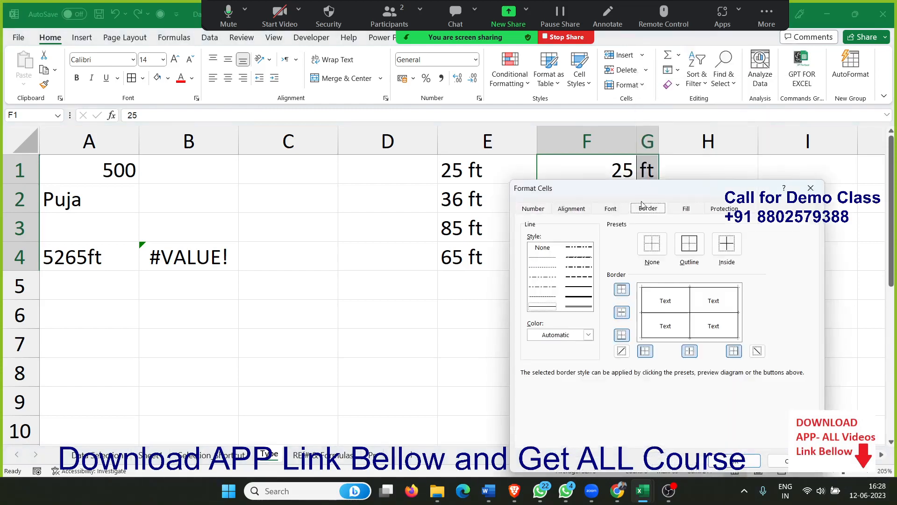
{"action": "left_click_drag", "start_coordinate": [644, 192], "coordinate": [180, 169]}
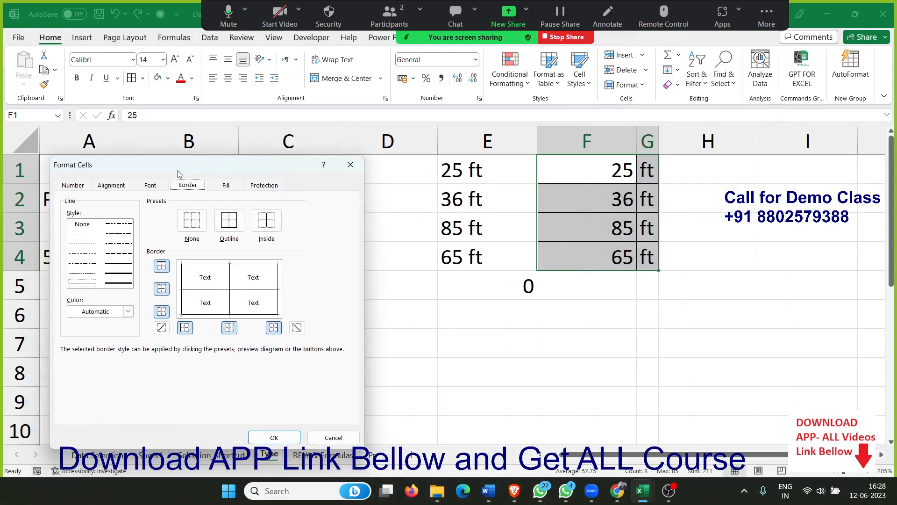
{"action": "left_click", "coordinate": [231, 273]}
{"action": "left_click", "coordinate": [232, 273]}
{"action": "left_click", "coordinate": [232, 272]}
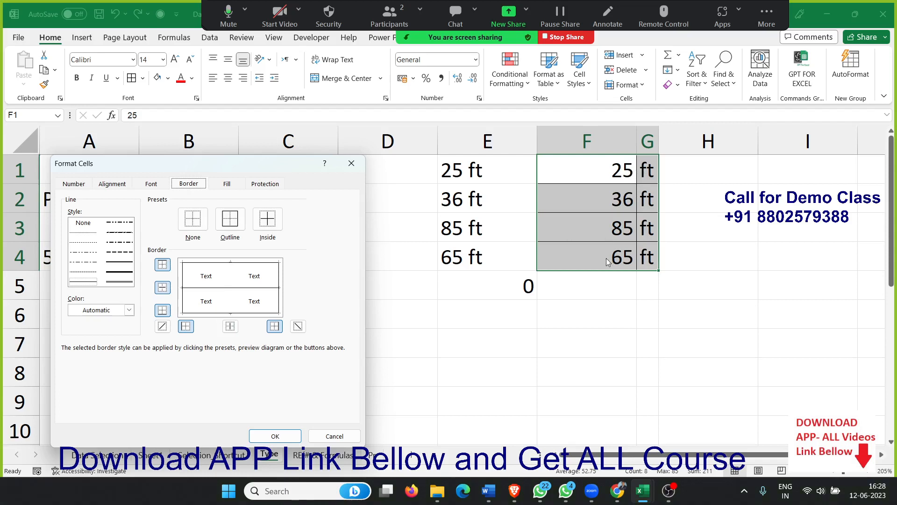
{"action": "left_click", "coordinate": [275, 436]}
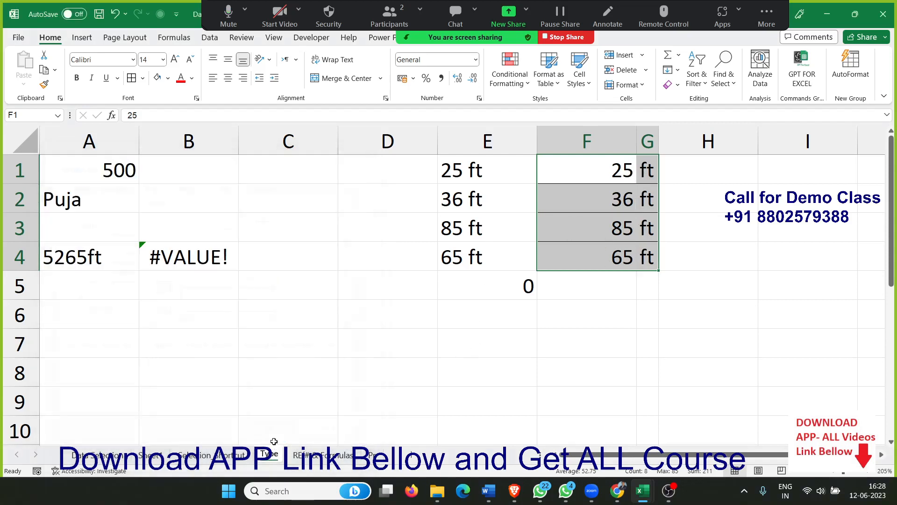
{"action": "left_click", "coordinate": [407, 408]}
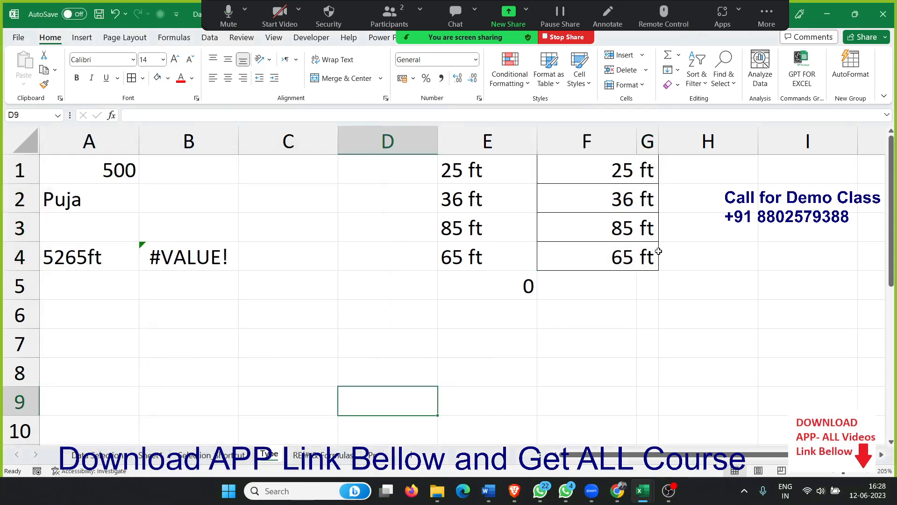
Step: AutoFit column F to its numbers and copy F1:F4 into D1:D4
{"action": "double_click", "coordinate": [636, 135]}
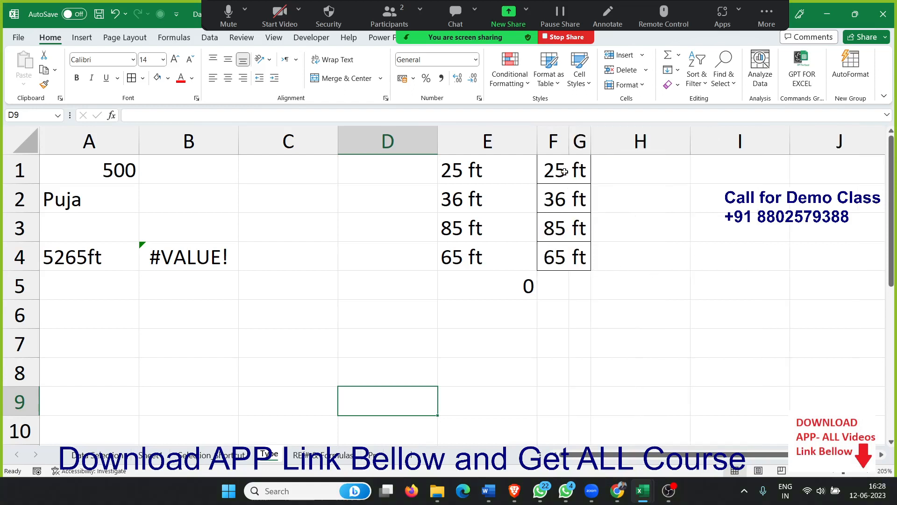
{"action": "left_click_drag", "start_coordinate": [563, 173], "coordinate": [549, 259]}
{"action": "key", "text": "ctrl+c"}
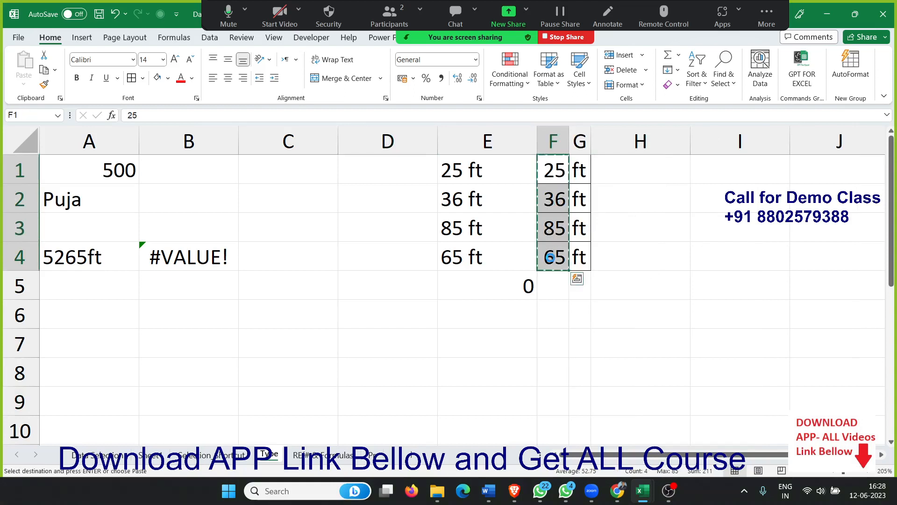
{"action": "left_click", "coordinate": [584, 173]}
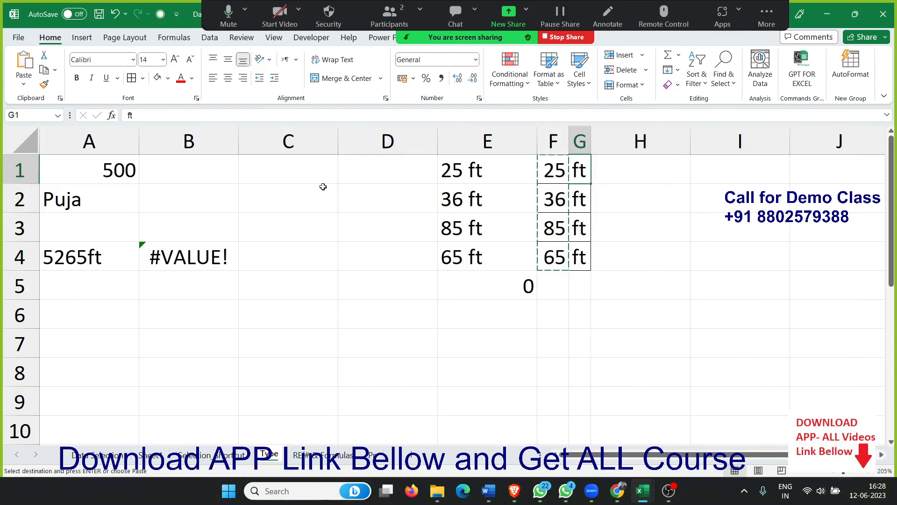
{"action": "left_click", "coordinate": [283, 174]}
{"action": "left_click", "coordinate": [362, 169]}
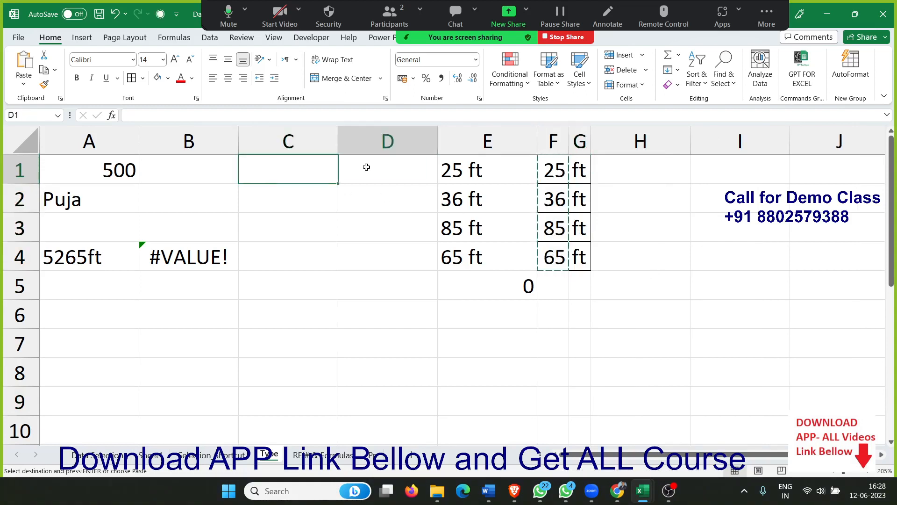
{"action": "key", "text": "ctrl+v"}
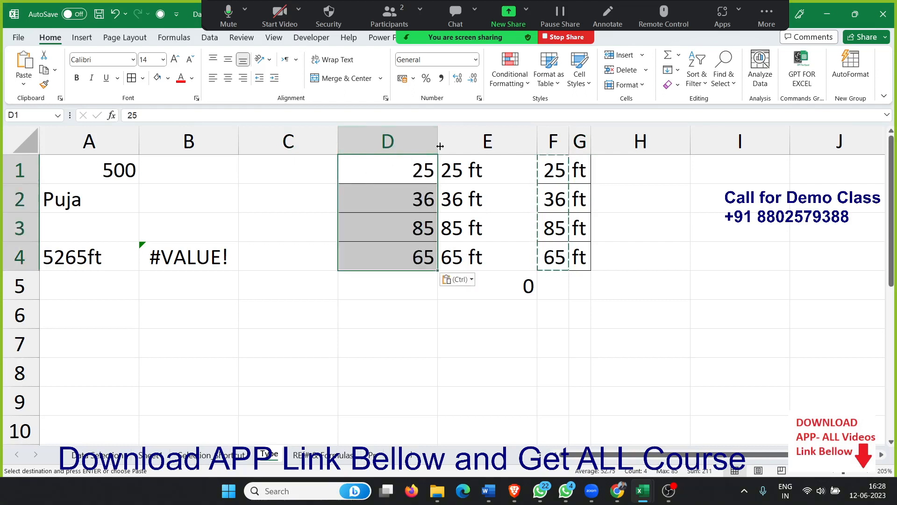
Step: Apply the custom number format 0 "FT" to cells D1:D4
{"action": "left_click", "coordinate": [480, 103]}
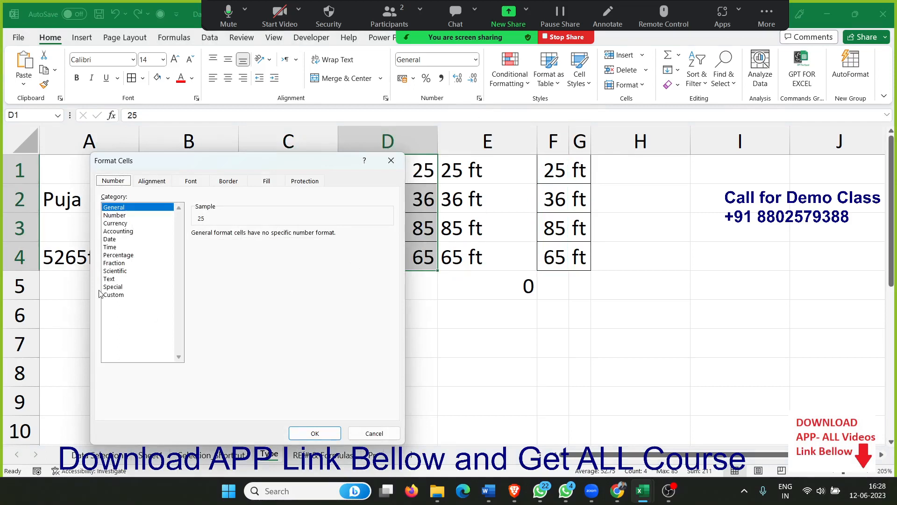
{"action": "left_click", "coordinate": [118, 287]}
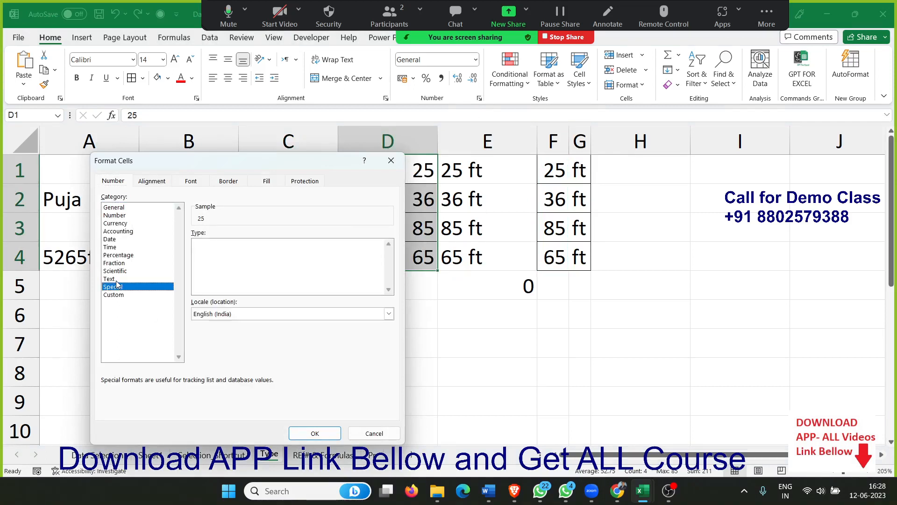
{"action": "left_click", "coordinate": [109, 279]}
{"action": "left_click", "coordinate": [113, 294]}
{"action": "left_click", "coordinate": [207, 241]}
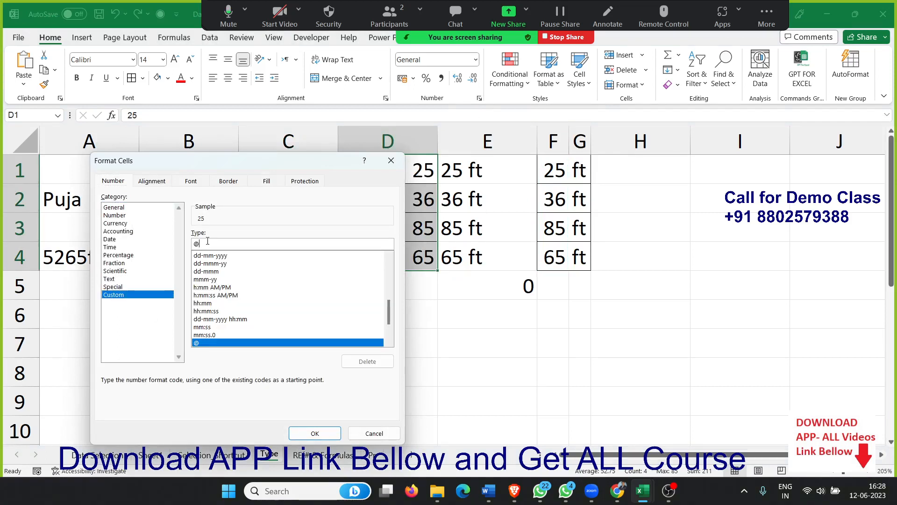
{"action": "double_click", "coordinate": [208, 241]}
{"action": "key", "text": "BackSpace"}
{"action": "type", "text": "\""}
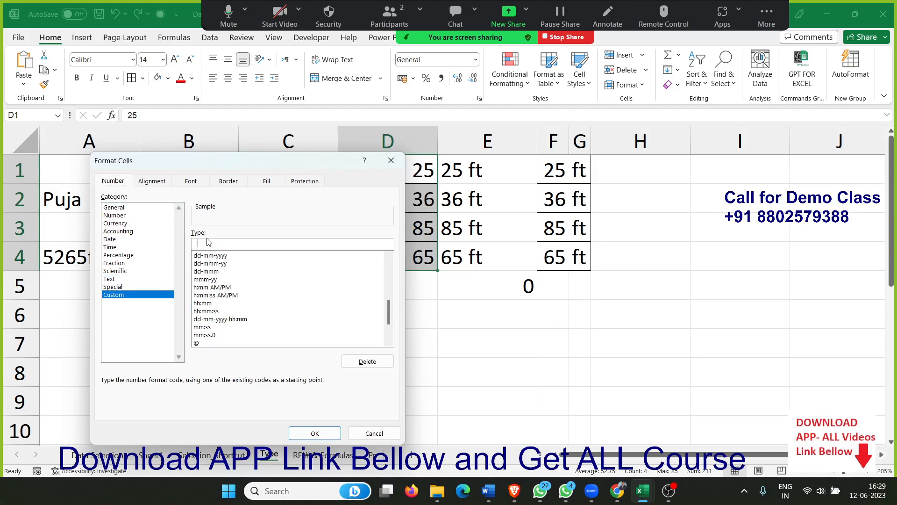
{"action": "type", "text": "FT"}
{"action": "type", "text": "\""}
{"action": "type", "text": "0"}
{"action": "left_click_drag", "start_coordinate": [281, 158], "coordinate": [194, 95]}
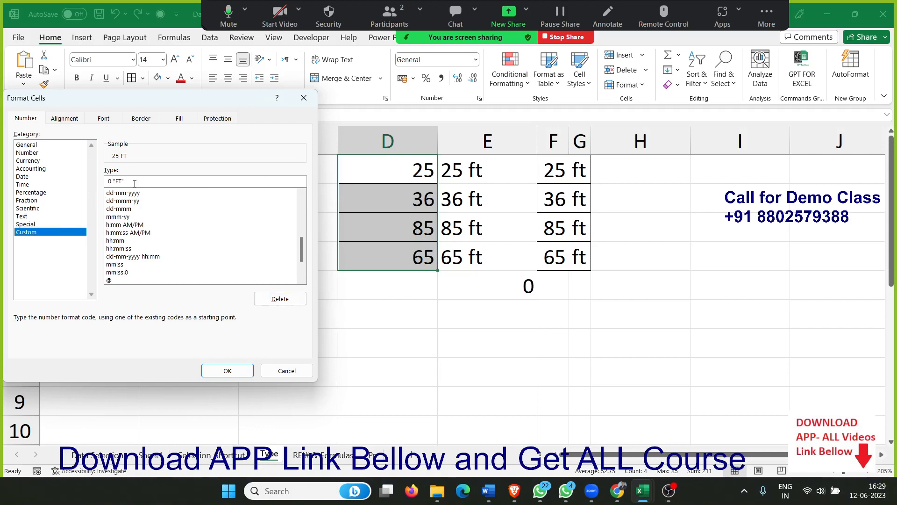
{"action": "mouse_move", "coordinate": [135, 184]}
{"action": "left_mouse_down"}
{"action": "mouse_move", "coordinate": [108, 182]}
{"action": "mouse_move", "coordinate": [116, 181]}
{"action": "left_mouse_up"}
{"action": "left_click", "coordinate": [246, 372]}
Step: Enter a SUM formula in cell D6 that totals D1:D4
{"action": "left_click", "coordinate": [341, 323]}
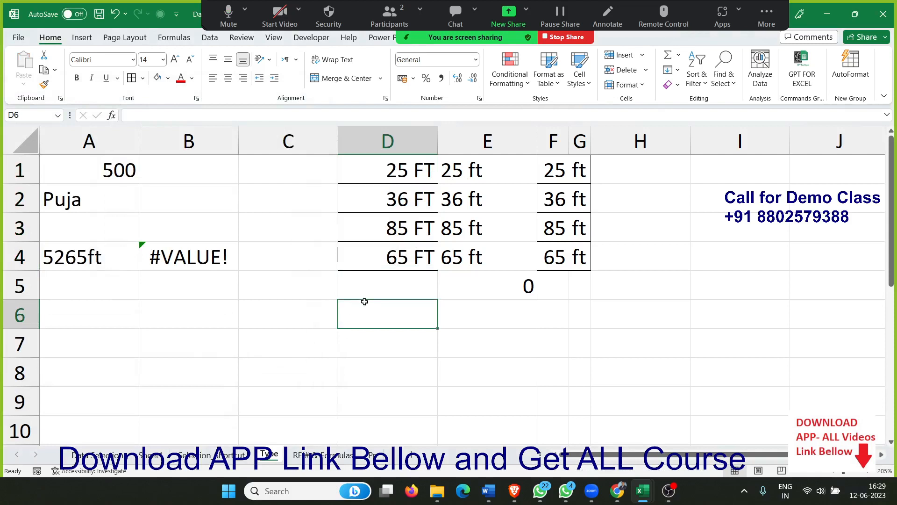
{"action": "type", "text": "=sum"}
{"action": "key", "text": "Tab"}
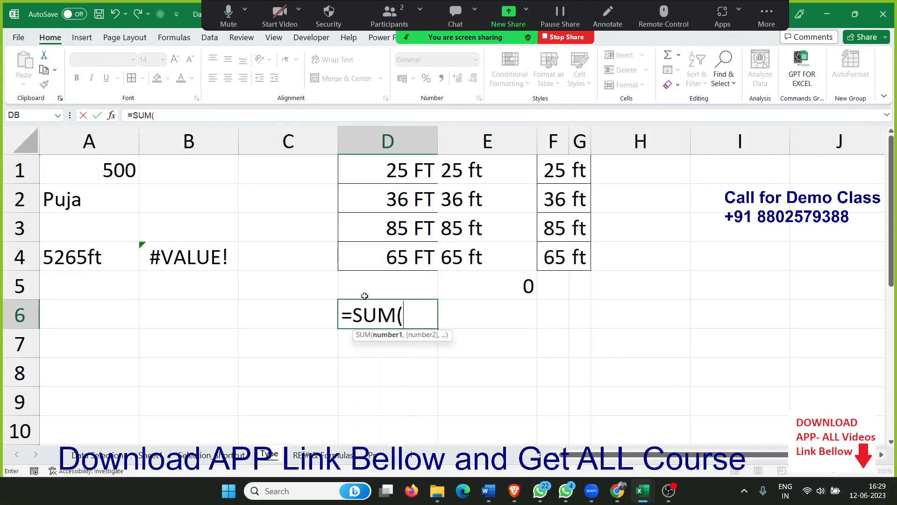
{"action": "key", "text": "Up"}
{"action": "key", "text": "Up"}
{"action": "key", "text": "Up"}
{"action": "key", "text": "Down"}
{"action": "key", "text": "shift+Up"}
{"action": "key", "text": "shift+Up"}
{"action": "key", "text": "shift+Up"}
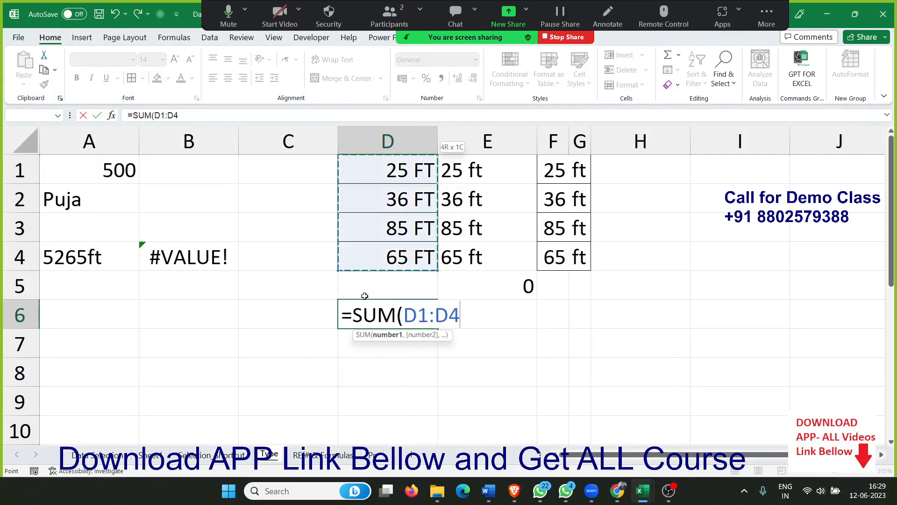
{"action": "key", "text": "Return"}
{"action": "key", "text": "Up"}
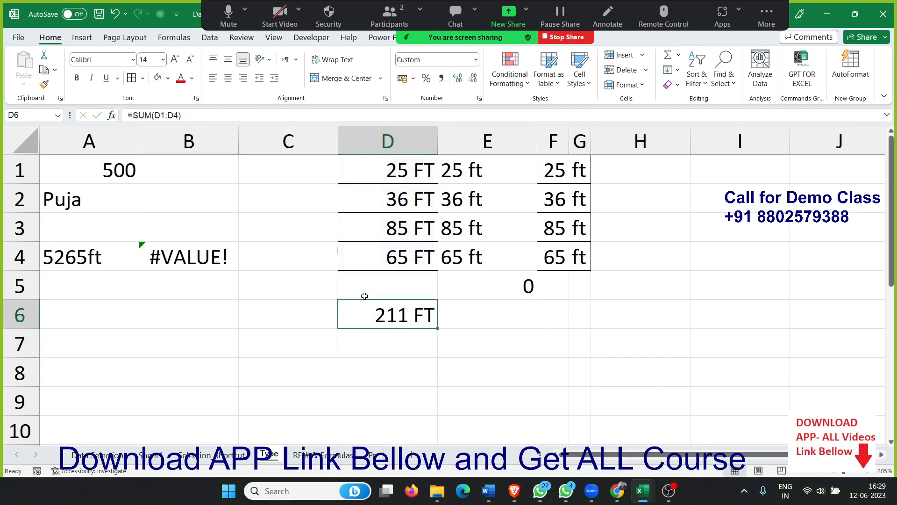
Step: Enter the date 12/6 in cell A8
{"action": "key", "text": "Left"}
{"action": "key", "text": "Left"}
{"action": "key", "text": "Left"}
{"action": "key", "text": "Down"}
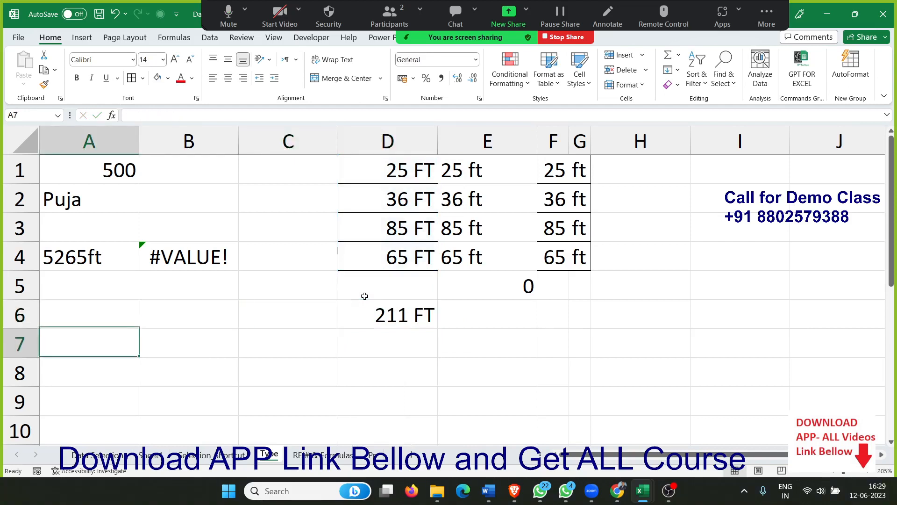
{"action": "key", "text": "Down"}
{"action": "key", "text": "Down"}
{"action": "key", "text": "Down"}
{"action": "key", "text": "Down"}
{"action": "key", "text": "Down"}
{"action": "key", "text": "Down"}
{"action": "key", "text": "Up"}
{"action": "key", "text": "Up"}
{"action": "key", "text": "Up"}
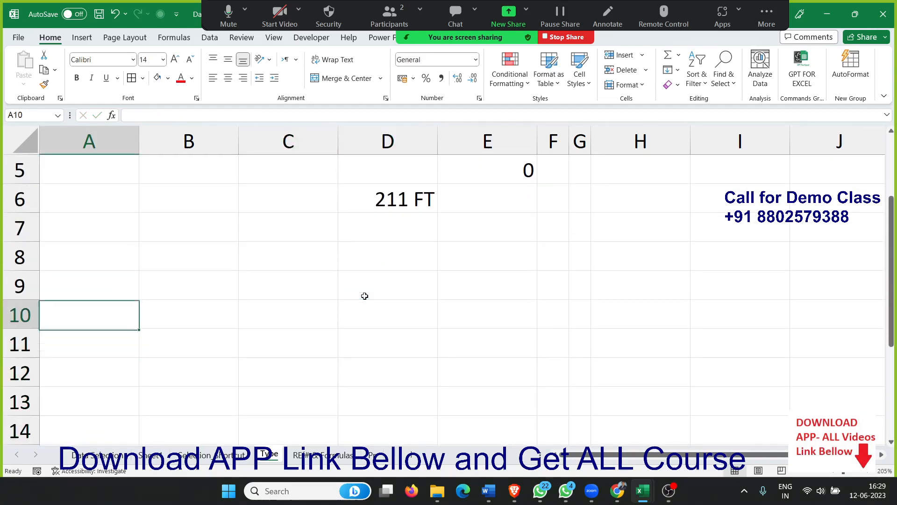
{"action": "key", "text": "Up"}
{"action": "key", "text": "Up"}
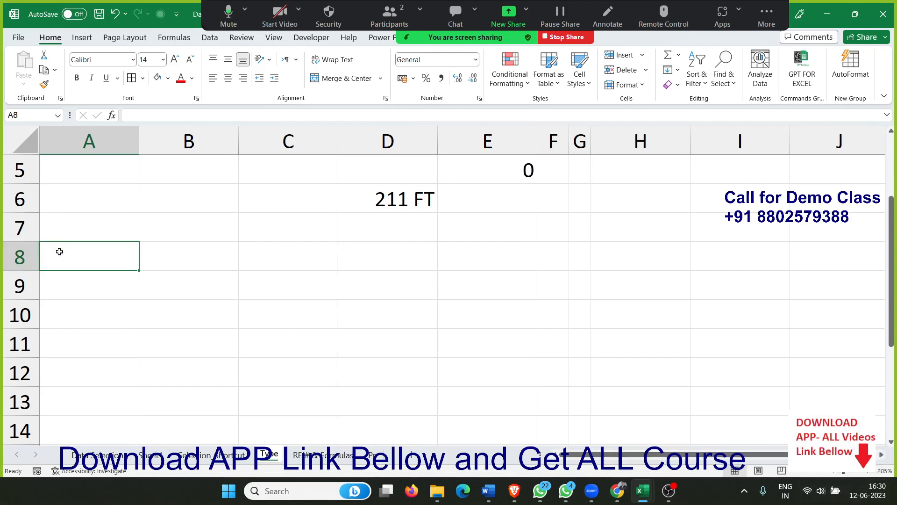
{"action": "type", "text": "12/6"}
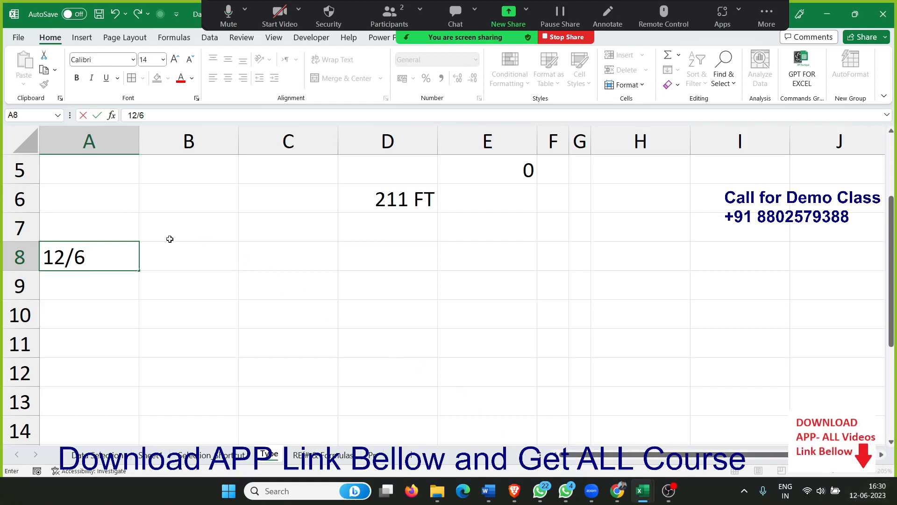
{"action": "key", "text": "Return"}
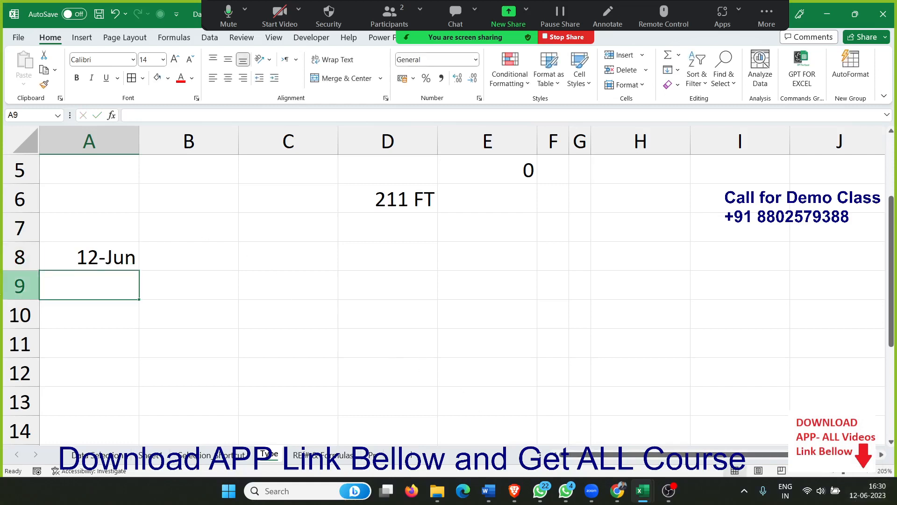
{"action": "type", "text": "6/12"}
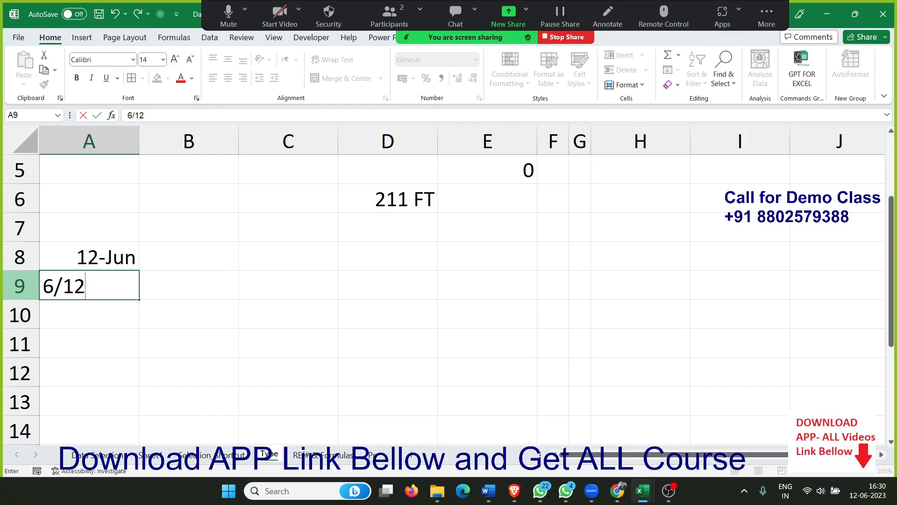
{"action": "key", "text": "Escape"}
Step: Enter the time 4:30 in cell C8
{"action": "key", "text": "Up"}
{"action": "key", "text": "Right"}
{"action": "key", "text": "Right"}
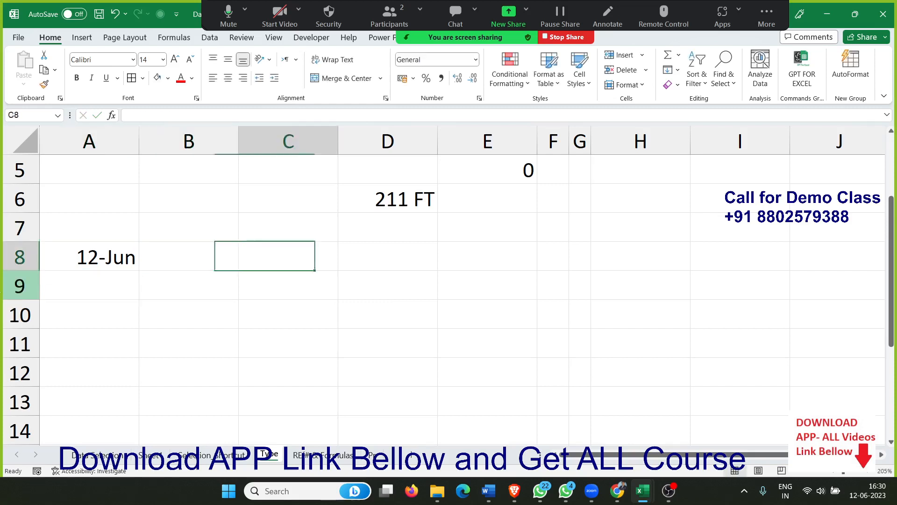
{"action": "type", "text": "10"}
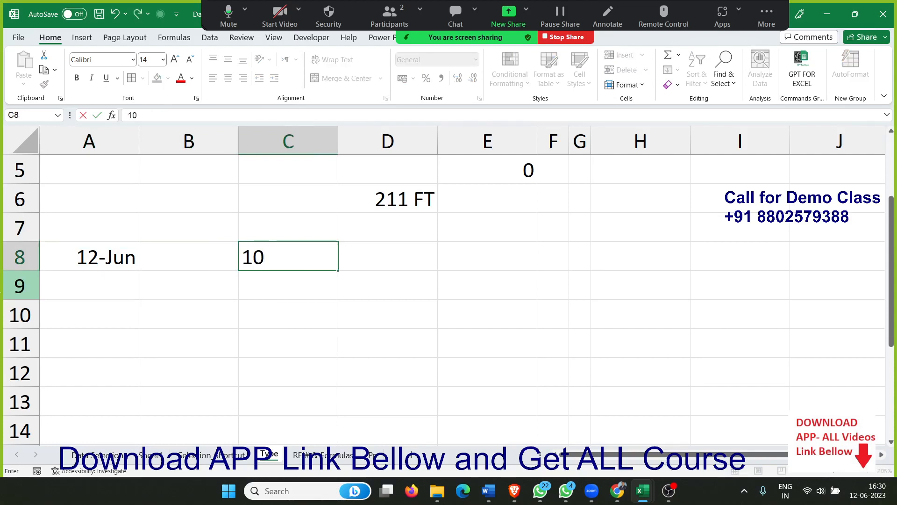
{"action": "key", "text": "BackSpace"}
{"action": "key", "text": "BackSpace"}
{"action": "type", "text": "4:30"}
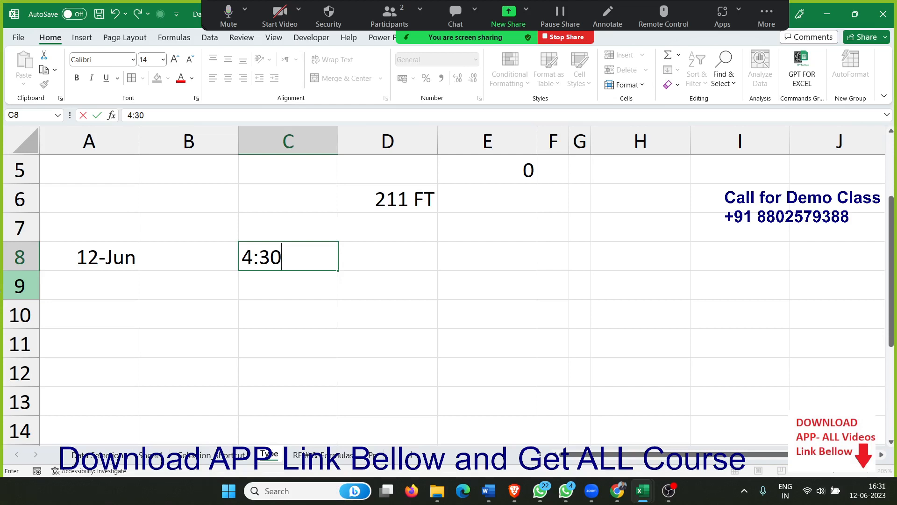
{"action": "key", "text": "Return"}
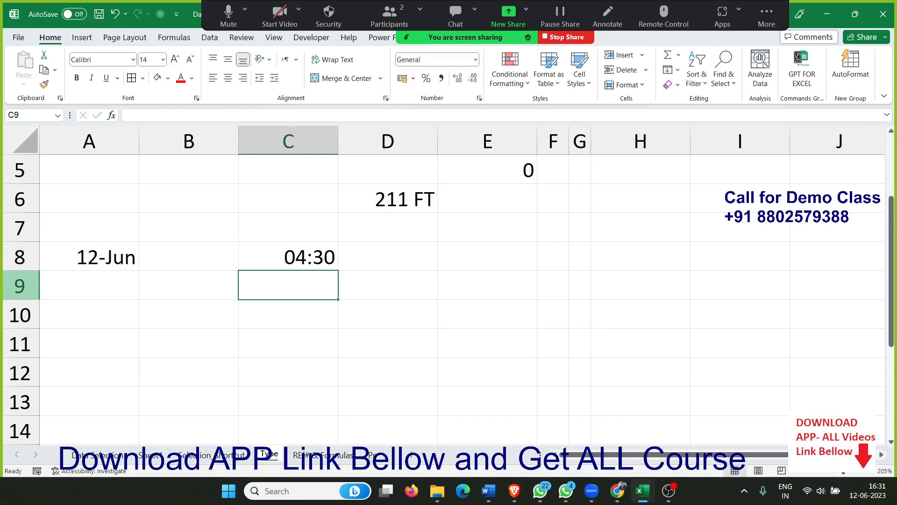
Step: Format the time in cell C8 with the 1.30.55 PM time type
{"action": "key", "text": "Up"}
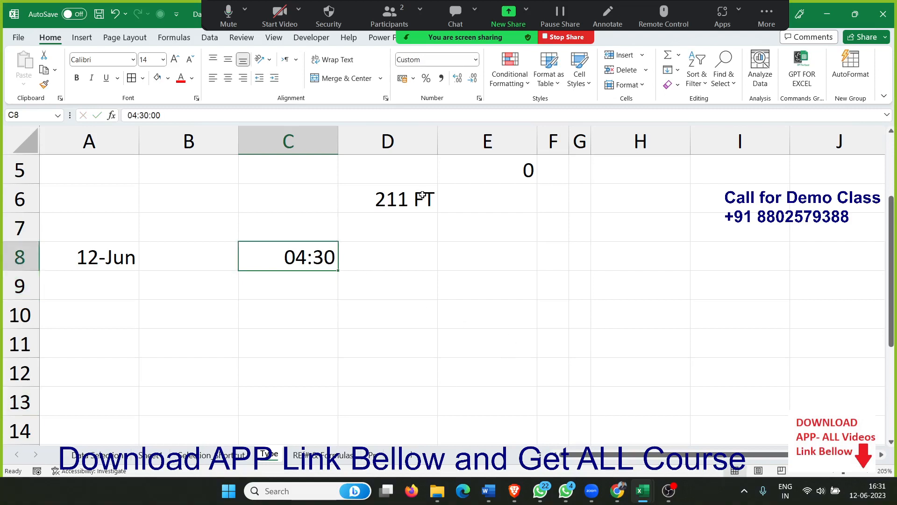
{"action": "left_click", "coordinate": [478, 99]}
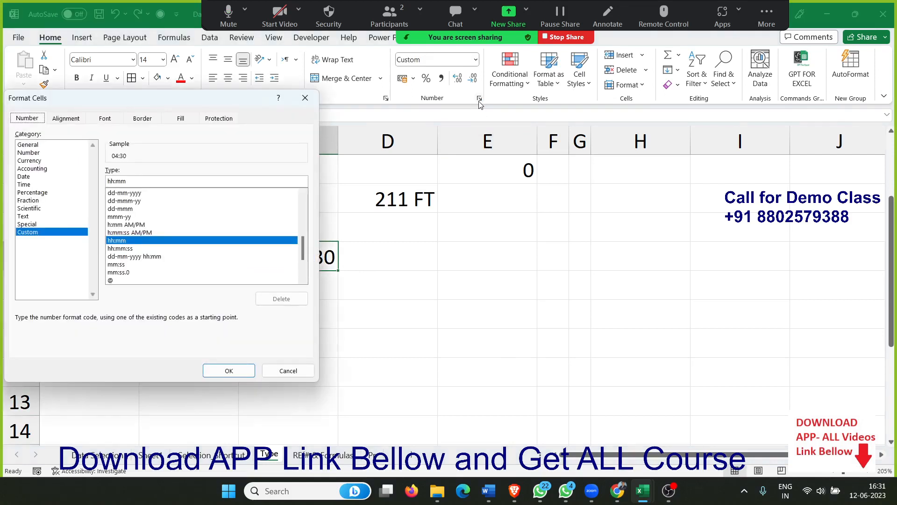
{"action": "left_click", "coordinate": [29, 185]}
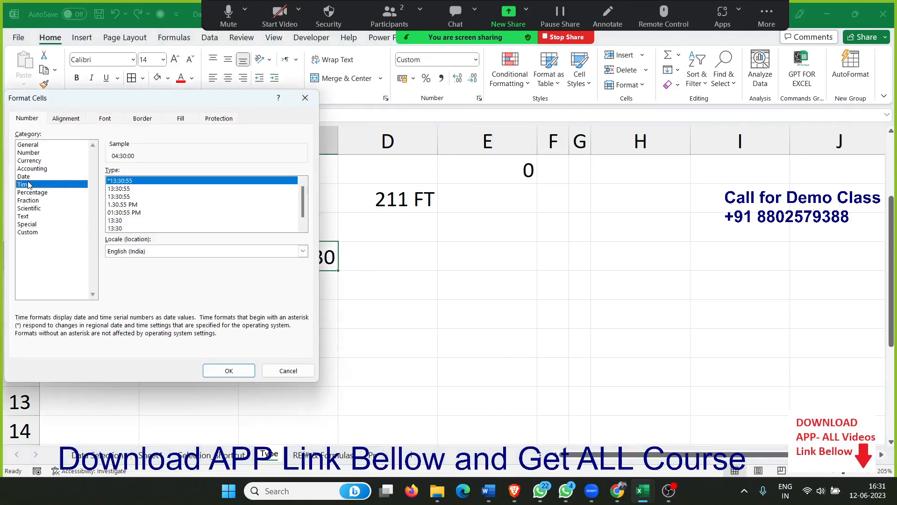
{"action": "left_click", "coordinate": [120, 211]}
{"action": "left_click", "coordinate": [126, 204]}
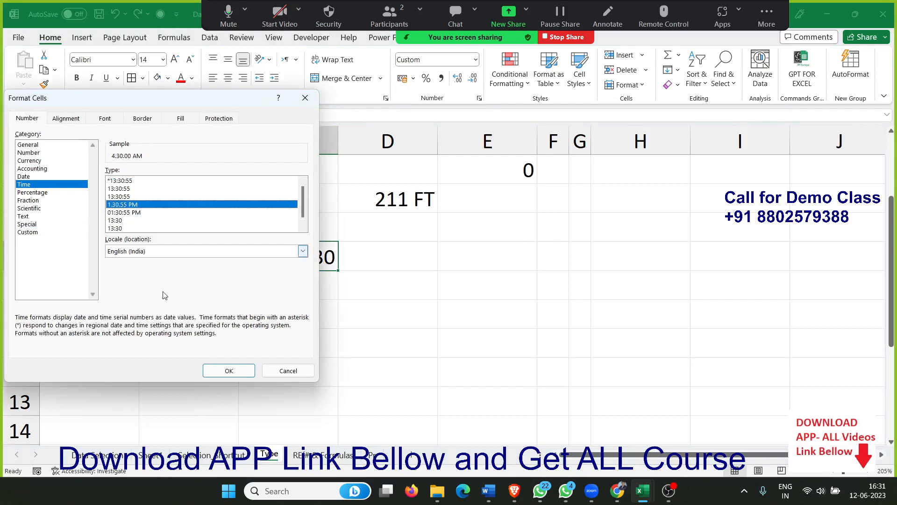
{"action": "left_click", "coordinate": [216, 372]}
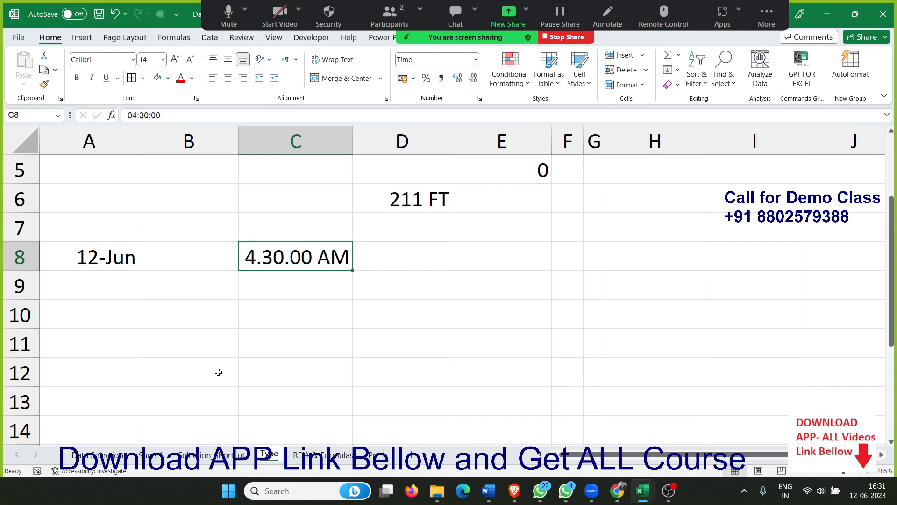
Step: Replace the time in cell C8 with 4:30 pm
{"action": "type", "text": "4:30"}
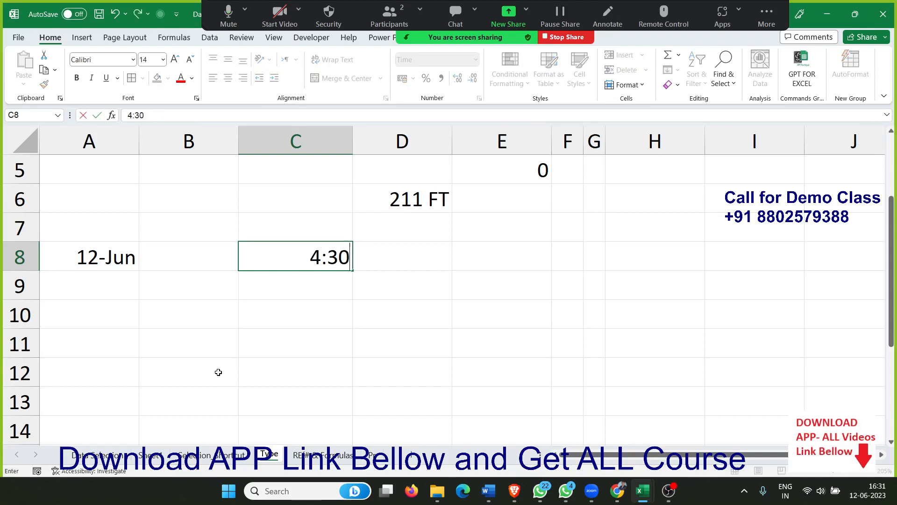
{"action": "type", "text": " pm"}
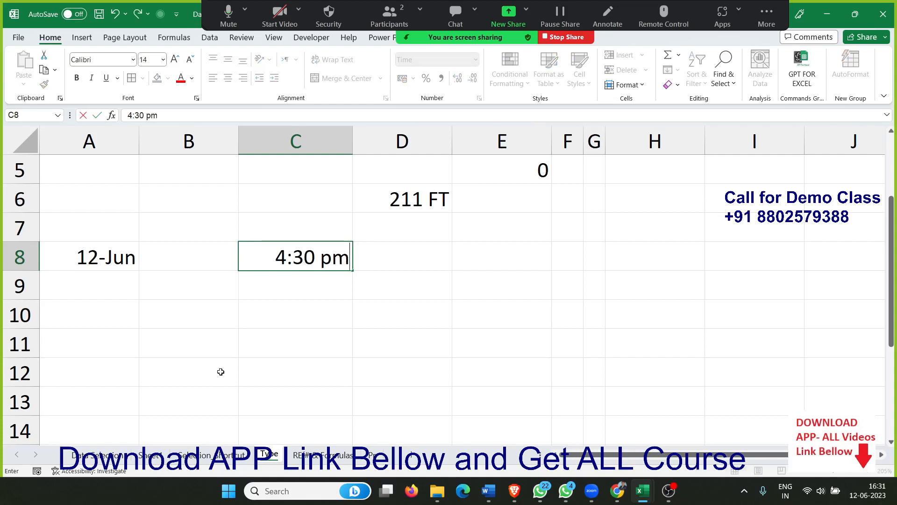
{"action": "key", "text": "Return"}
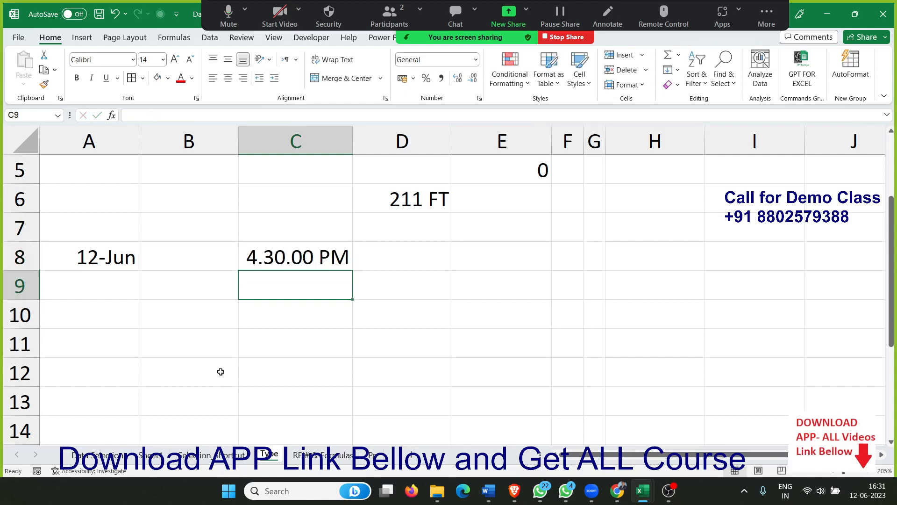
Step: Enter the time 16:32 in 24-hour notation in cell D8
{"action": "key", "text": "Up"}
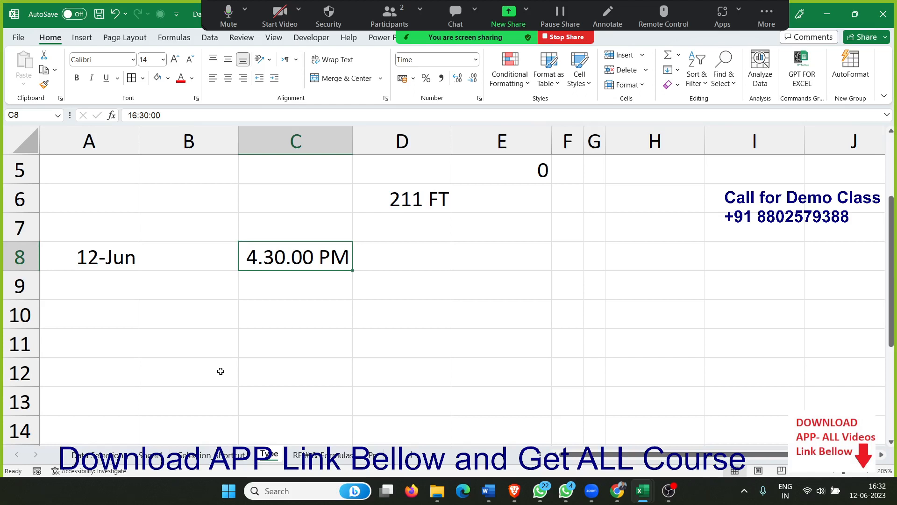
{"action": "key", "text": "Right"}
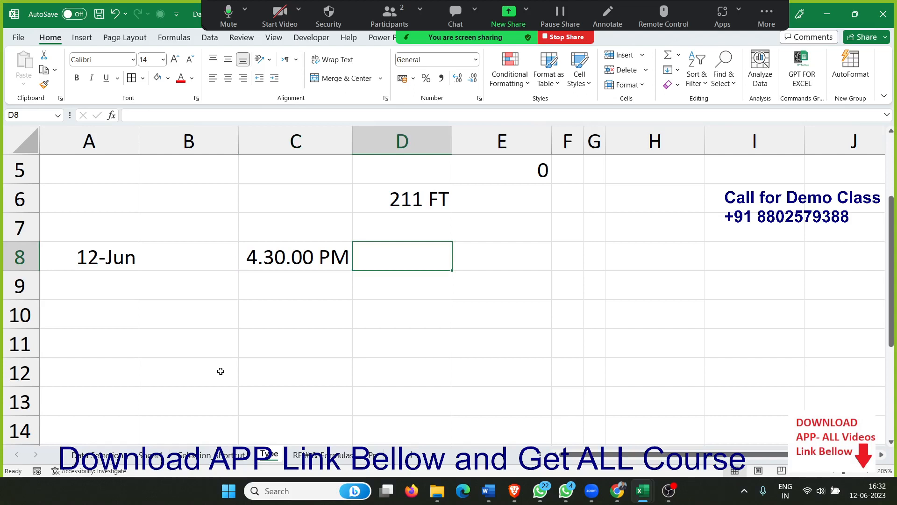
{"action": "type", "text": "16:"}
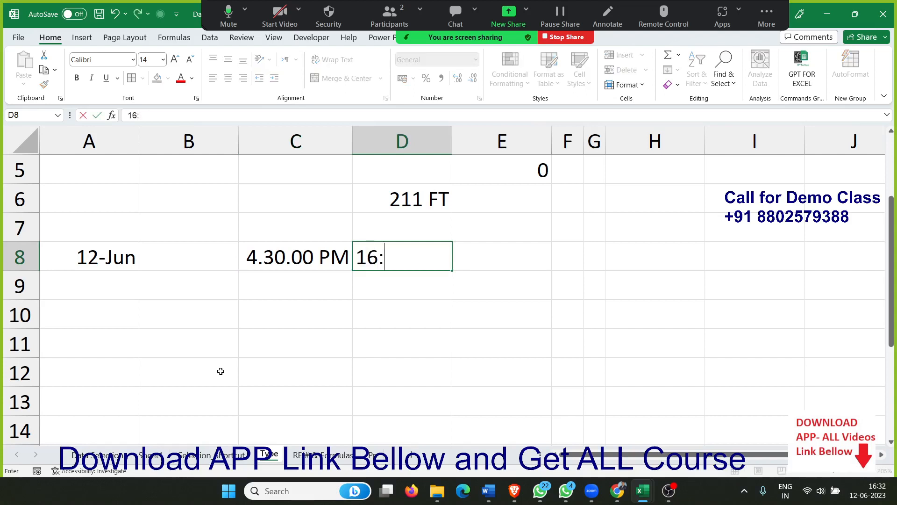
{"action": "type", "text": "32"}
{"action": "key", "text": "Return"}
Step: Format the time in cell D8 with the 1.30.55 PM time type, keeping the English (India) locale
{"action": "key", "text": "Up"}
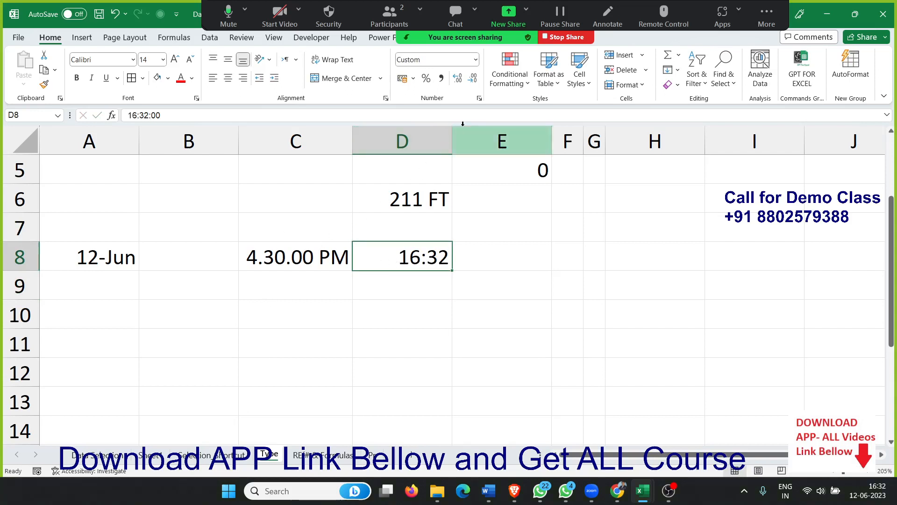
{"action": "left_click", "coordinate": [478, 99]}
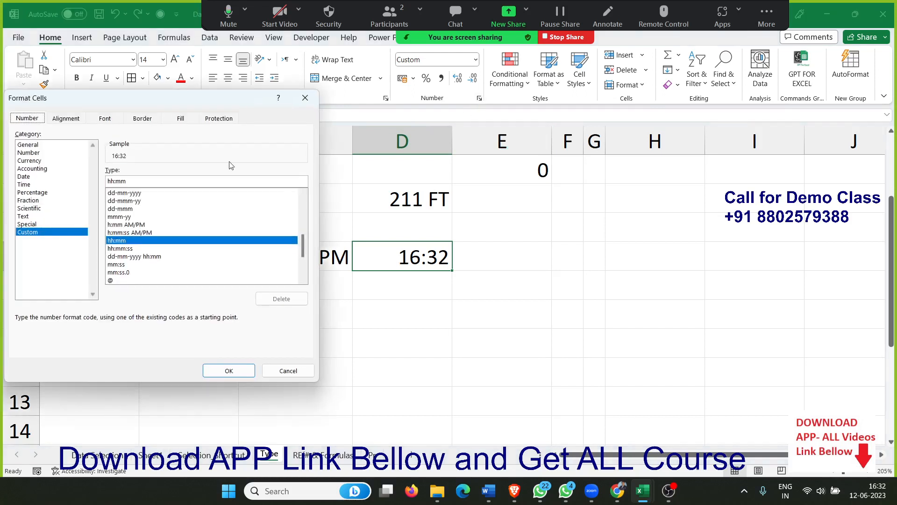
{"action": "left_click", "coordinate": [54, 186]}
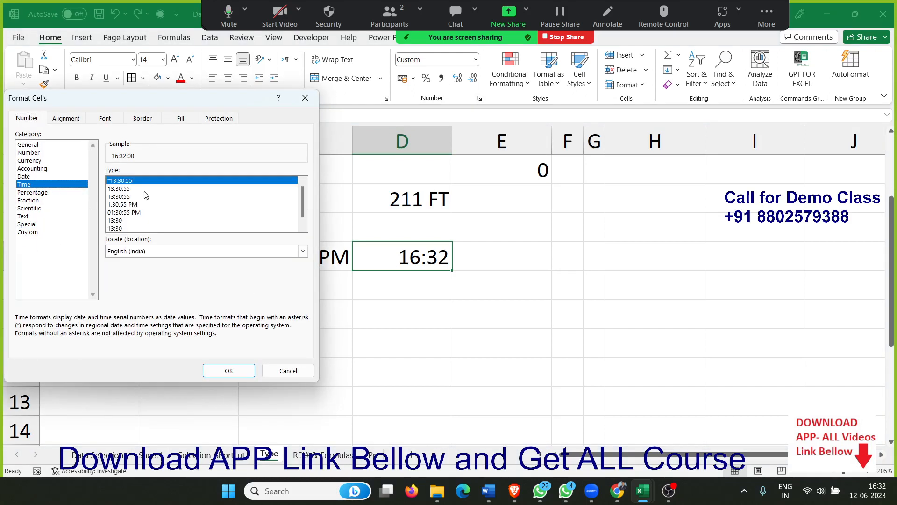
{"action": "left_click", "coordinate": [142, 253]}
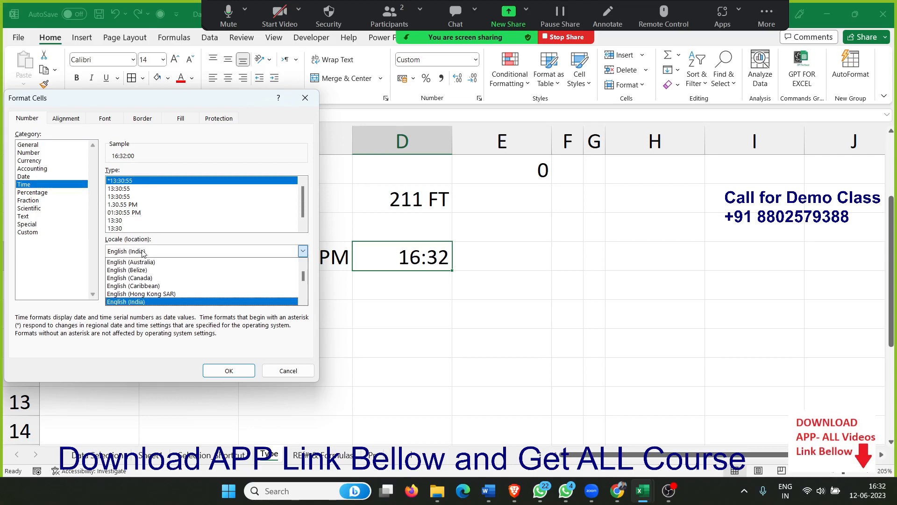
{"action": "left_click", "coordinate": [142, 253]}
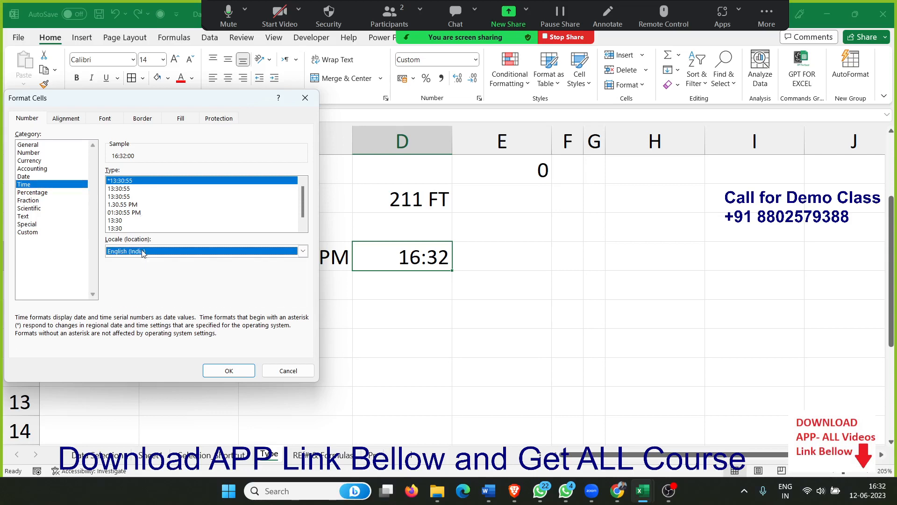
{"action": "left_click", "coordinate": [135, 205]}
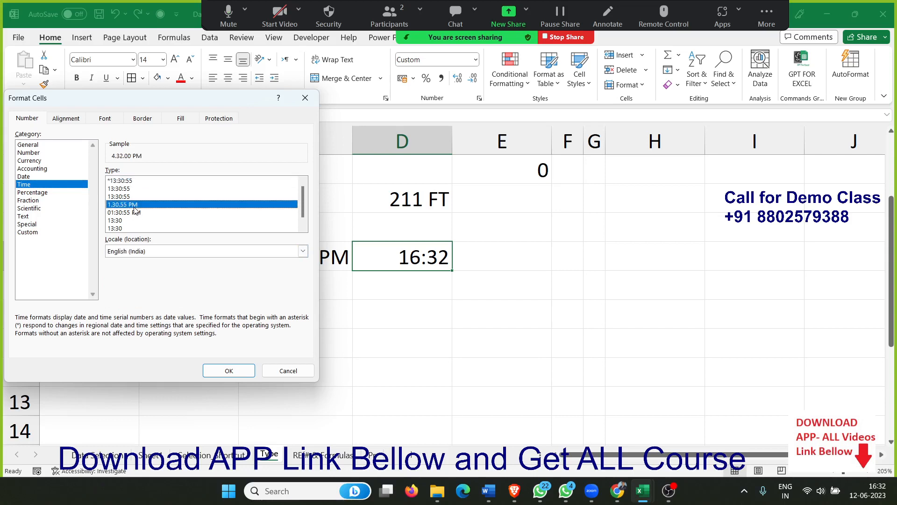
{"action": "left_click", "coordinate": [218, 373]}
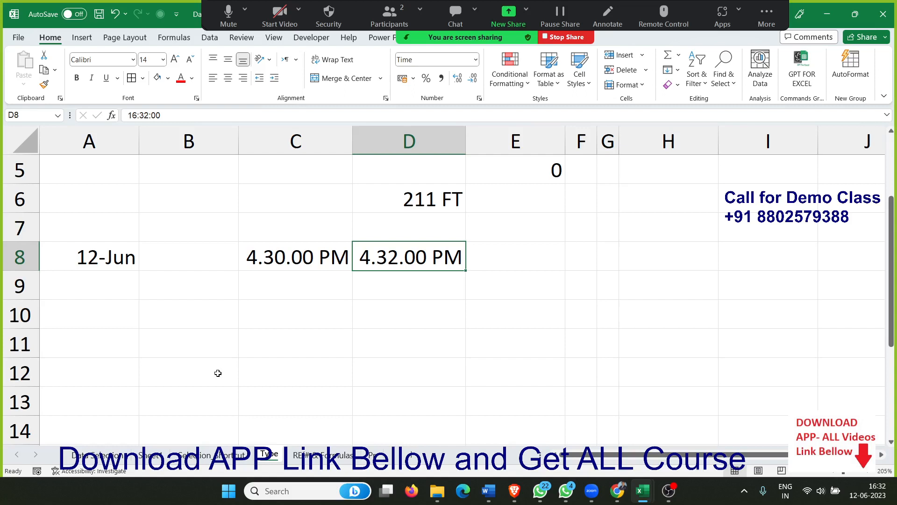
Step: Review the data type examples on the sheet: number and text in A1:A2, the FT values in D1:D4, and the date and time in row 8
{"action": "scroll", "coordinate": [171, 265], "scroll_direction": "up", "scroll_amount": 2}
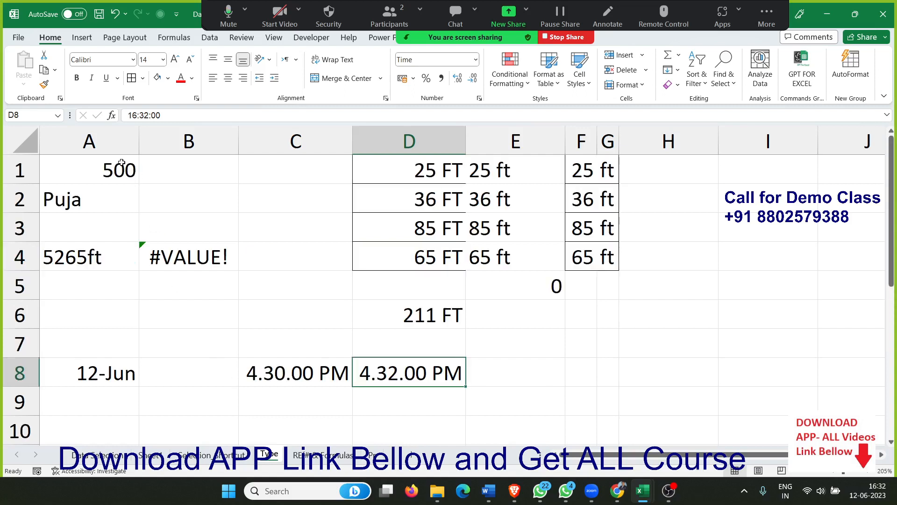
{"action": "left_click_drag", "start_coordinate": [122, 163], "coordinate": [124, 197]}
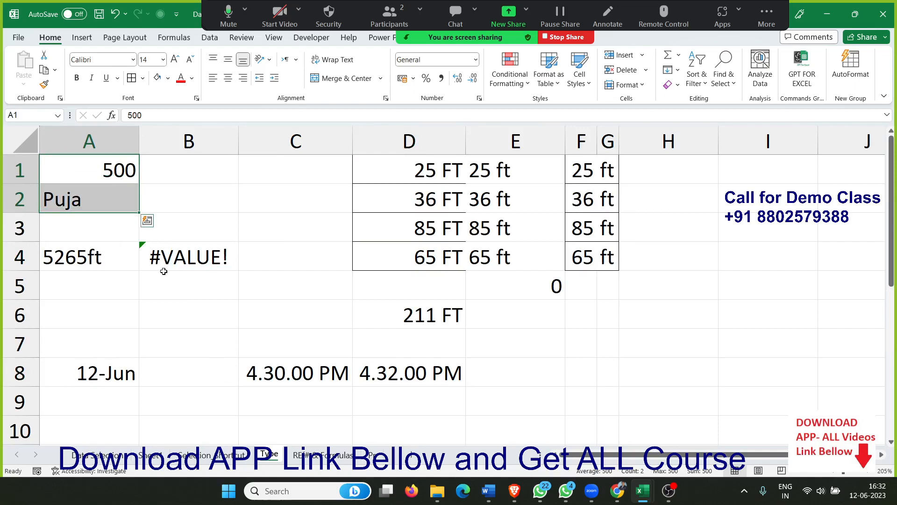
{"action": "left_click", "coordinate": [582, 271]}
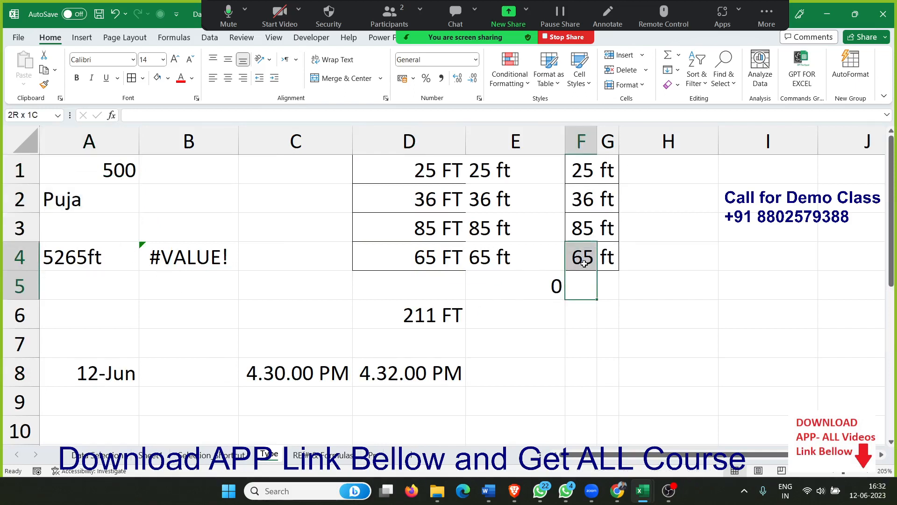
{"action": "left_click", "coordinate": [452, 265]}
{"action": "left_click_drag", "start_coordinate": [451, 264], "coordinate": [446, 174]}
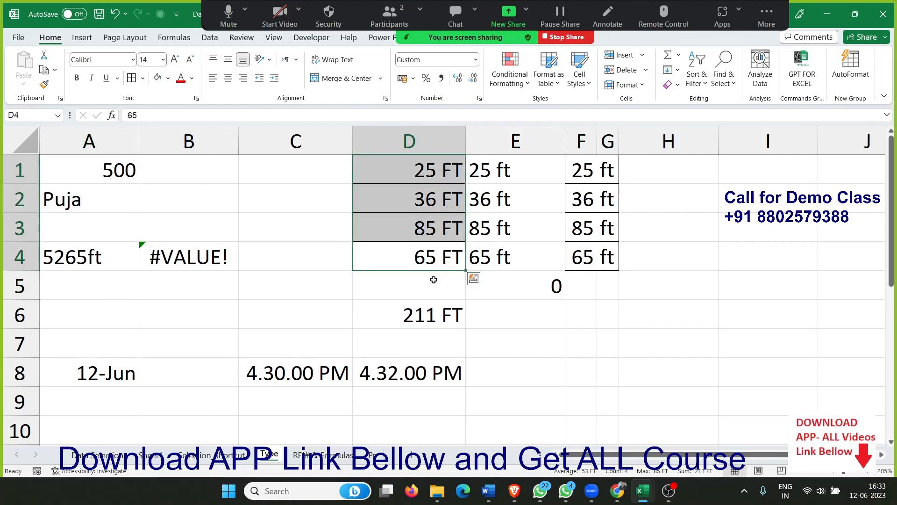
{"action": "scroll", "coordinate": [252, 360], "scroll_direction": "down", "scroll_amount": 2}
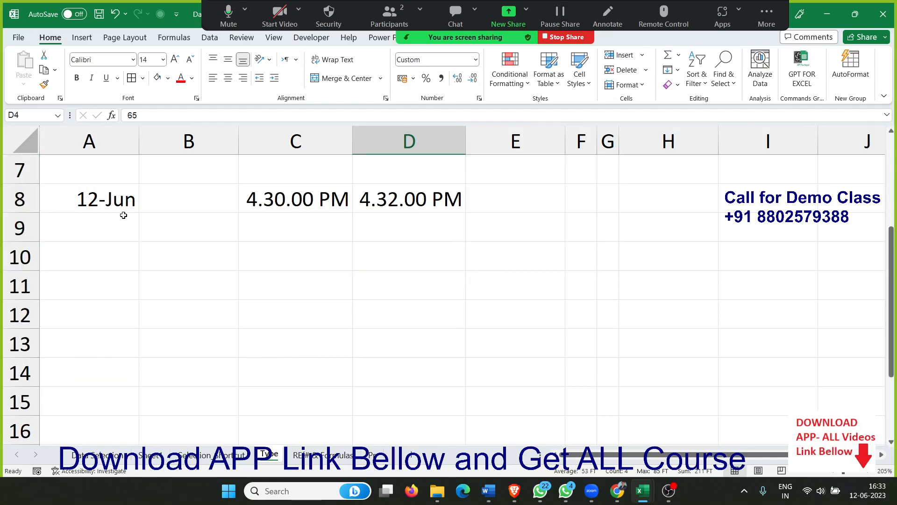
{"action": "left_click", "coordinate": [116, 197]}
{"action": "left_click", "coordinate": [278, 191]}
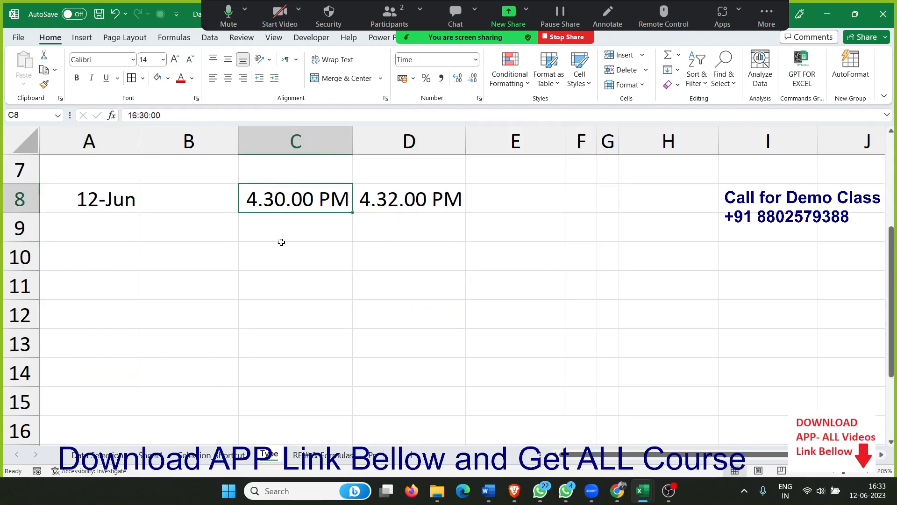
Step: On the formulas sheet, clear cells C2:C3 and the charge formulas in B2:B8
{"action": "left_click", "coordinate": [324, 452]}
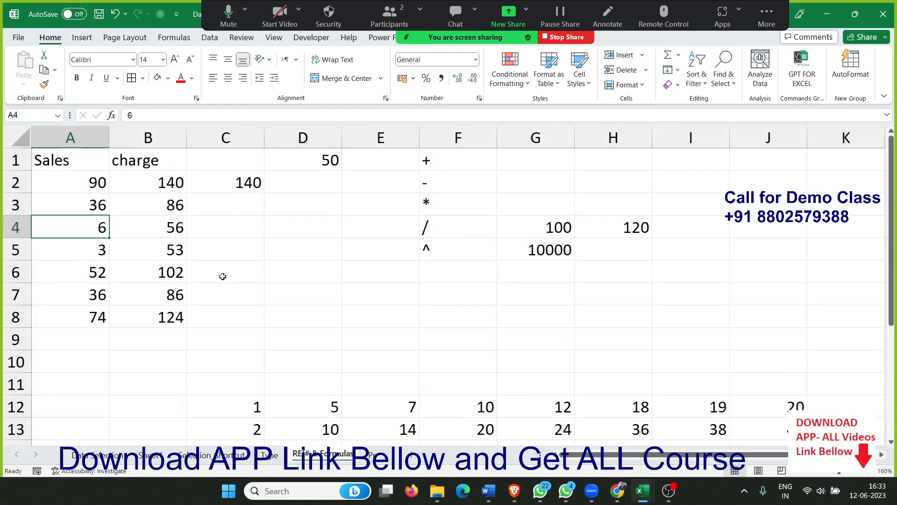
{"action": "left_click_drag", "start_coordinate": [247, 174], "coordinate": [256, 200]}
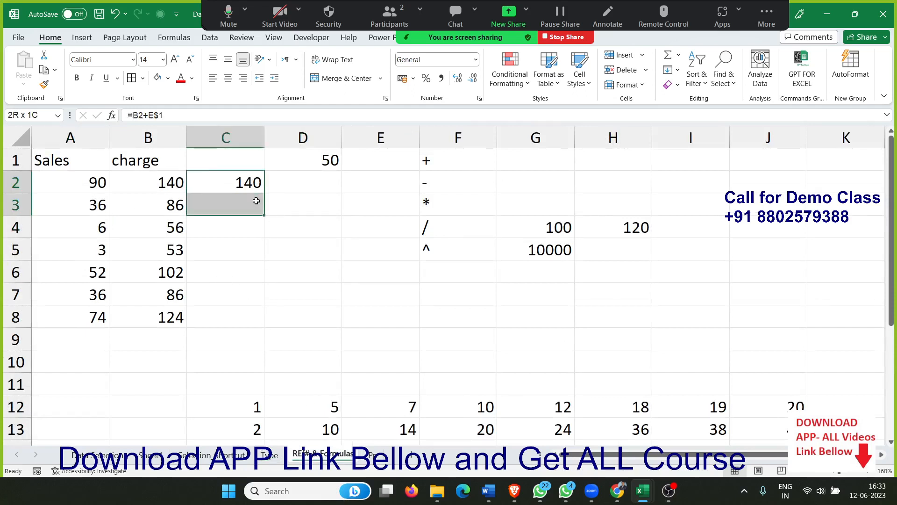
{"action": "key", "text": "Delete"}
{"action": "key", "text": "Left"}
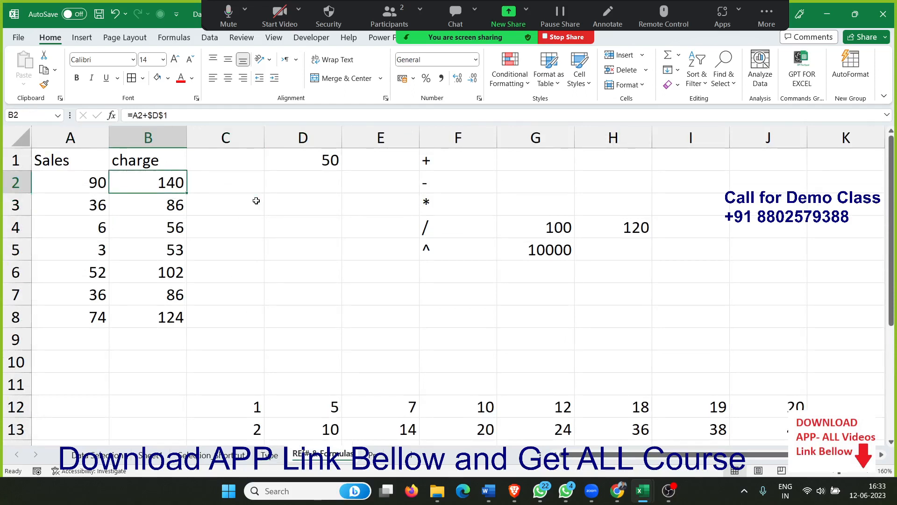
{"action": "key", "text": "ctrl+shift+Down"}
{"action": "key", "text": "Delete"}
Step: Select the sales values in A2:A8 to point out the data for the charge calculation
{"action": "key", "text": "Left"}
{"action": "key", "text": "ctrl+shift+Down"}
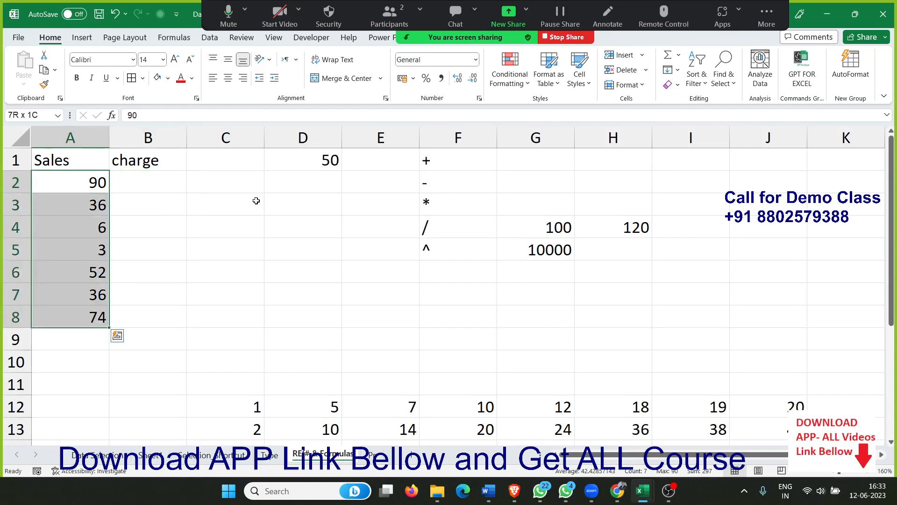
{"action": "key", "text": "Up"}
{"action": "key", "text": "Down"}
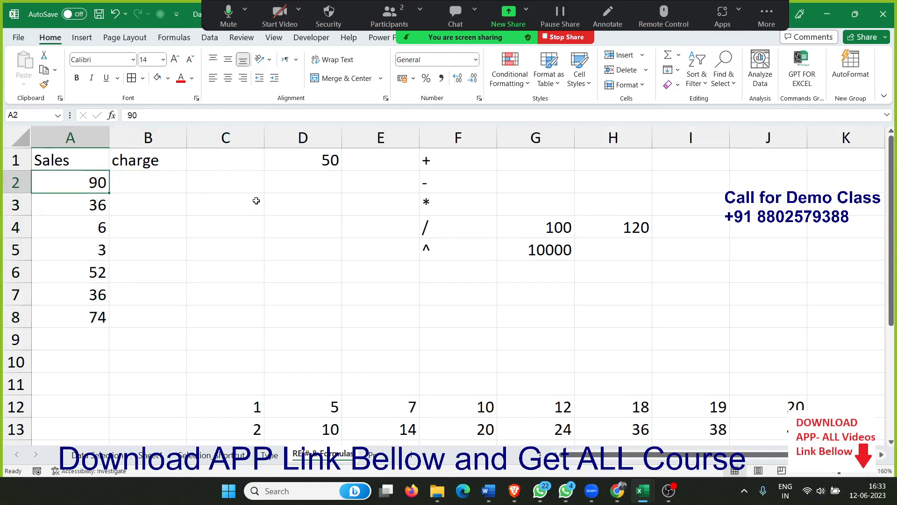
{"action": "key", "text": "Right"}
{"action": "key", "text": "Left"}
{"action": "key", "text": "ctrl+shift+Down"}
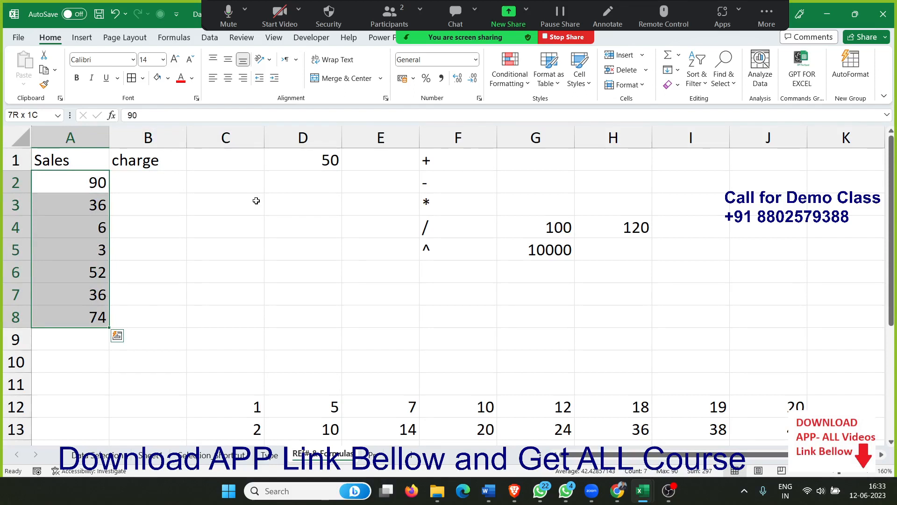
Step: Enter the formula =A2+50 in cell B2 to add a 50 charge to the first sale
{"action": "left_click", "coordinate": [124, 186]}
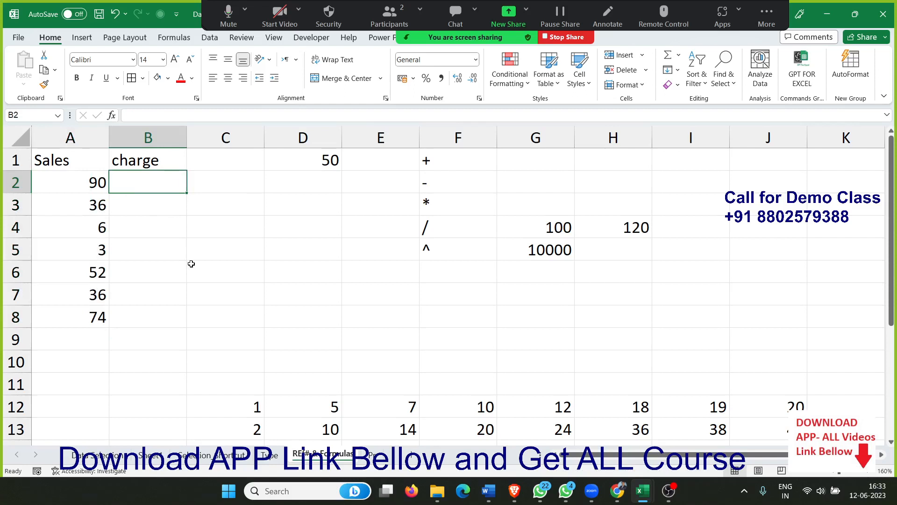
{"action": "type", "text": "="}
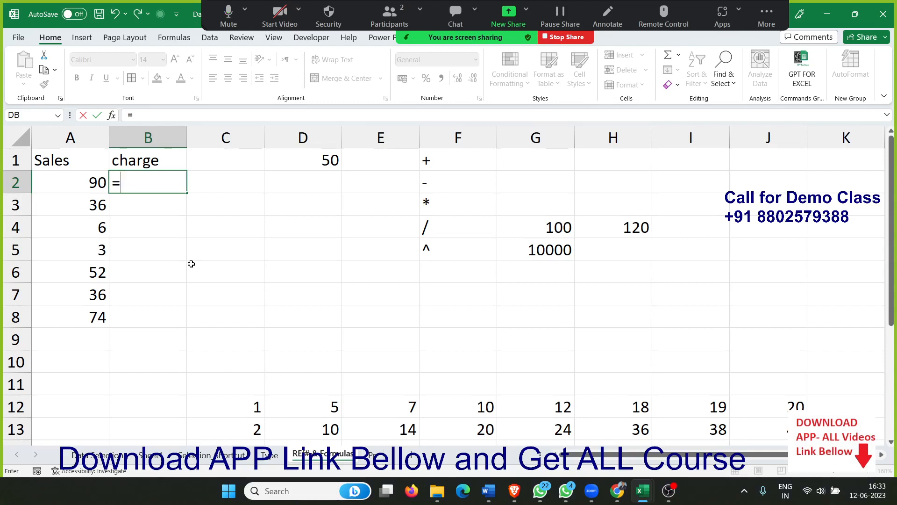
{"action": "left_click", "coordinate": [83, 188]}
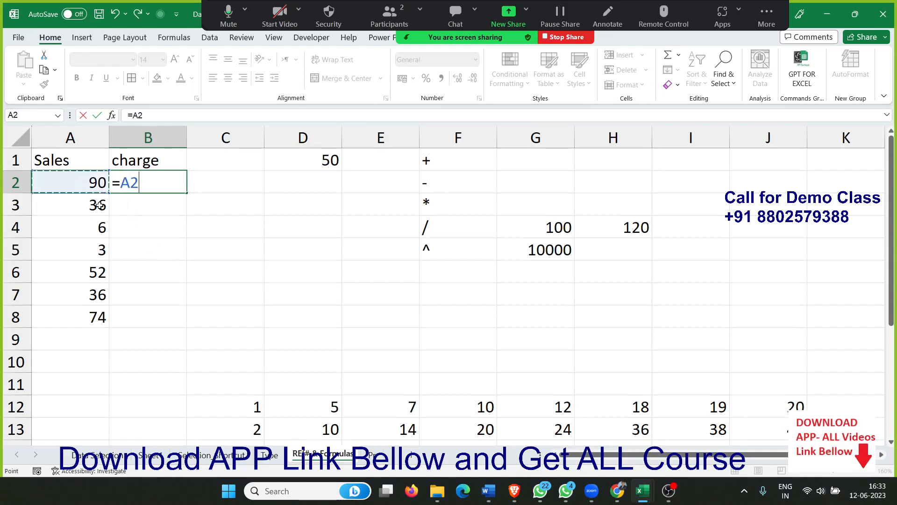
{"action": "type", "text": "+50"}
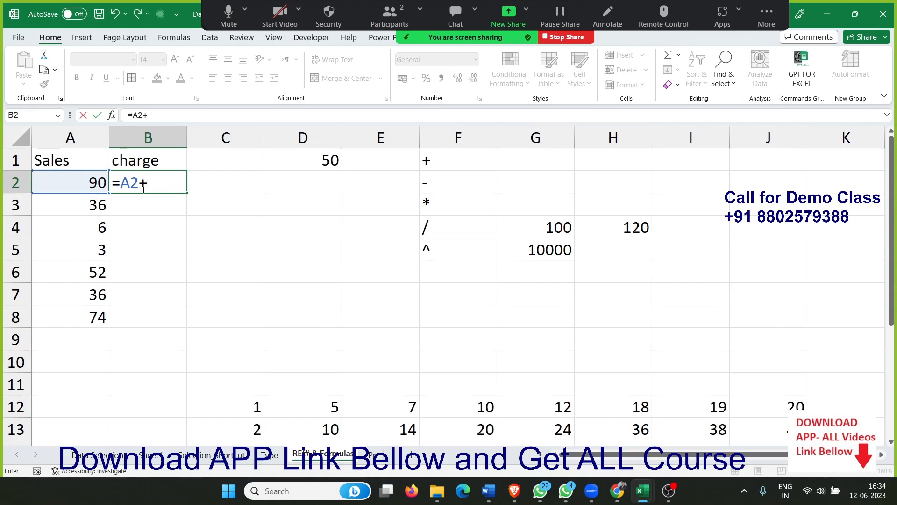
{"action": "type", "text": "50"}
{"action": "key", "text": "Return"}
{"action": "key", "text": "Up"}
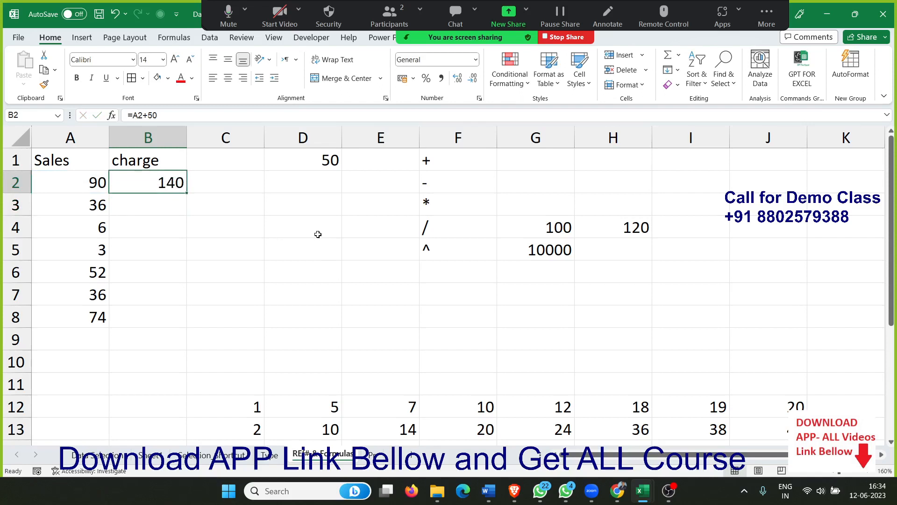
Step: Fill the formula from cell B2 down through B8 to add the 50 charge to every sale
{"action": "left_click_drag", "start_coordinate": [178, 209], "coordinate": [157, 307]}
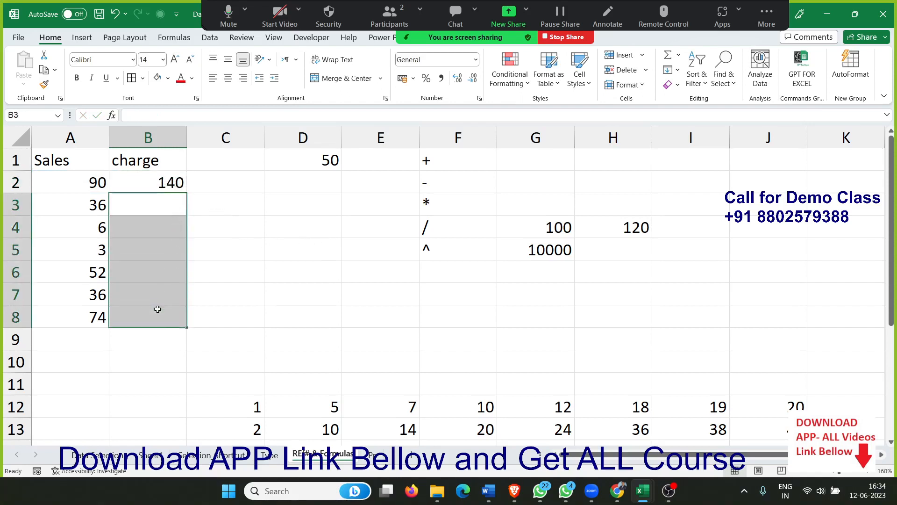
{"action": "left_click", "coordinate": [168, 181]}
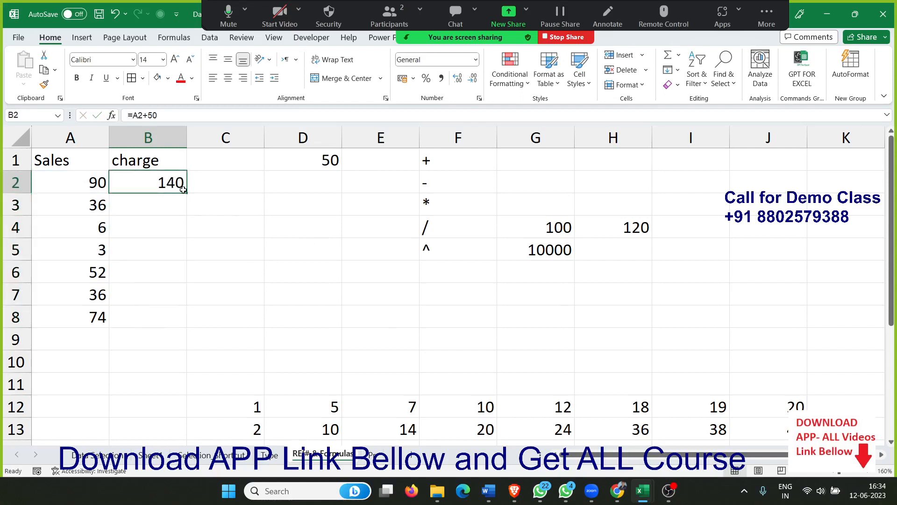
{"action": "left_click_drag", "start_coordinate": [183, 189], "coordinate": [187, 326]}
{"action": "left_click", "coordinate": [183, 298]}
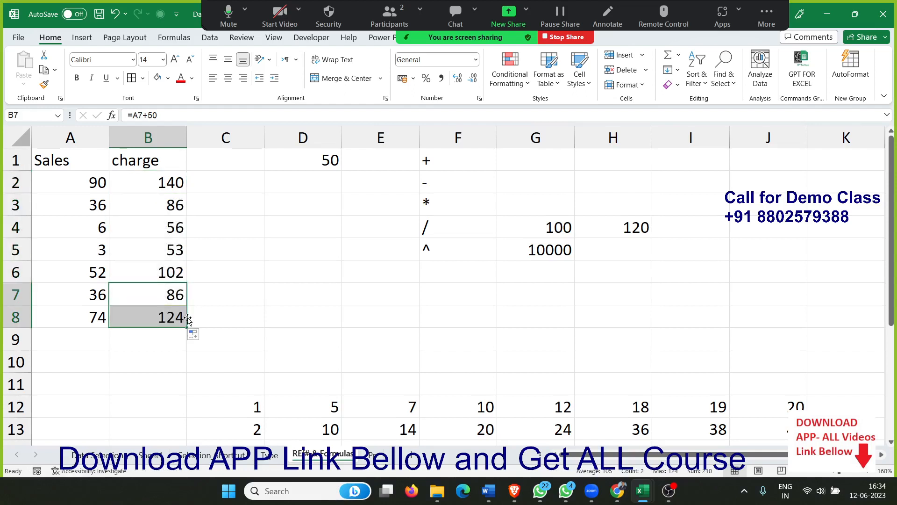
Step: Examine how the sales cell reference changes in the charge formulas of cells B2, B3 and B4
{"action": "left_click", "coordinate": [152, 181]}
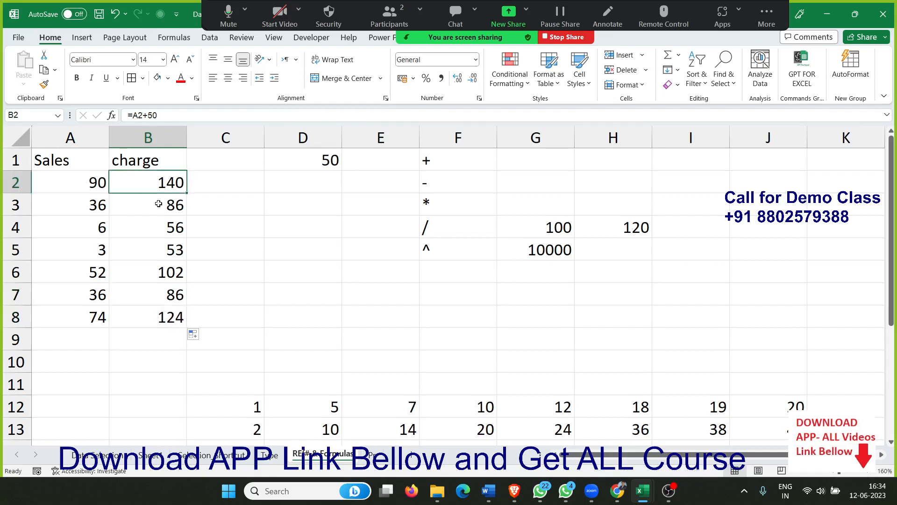
{"action": "double_click", "coordinate": [175, 183]}
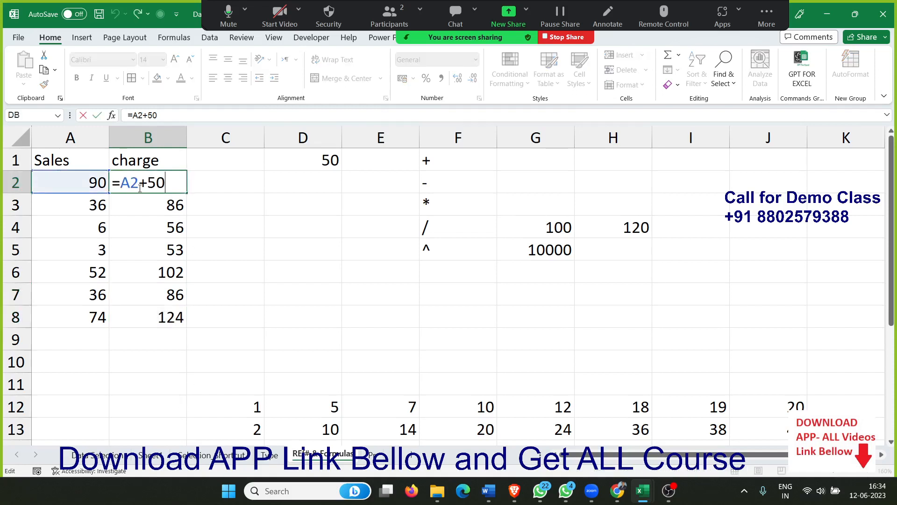
{"action": "double_click", "coordinate": [129, 183]}
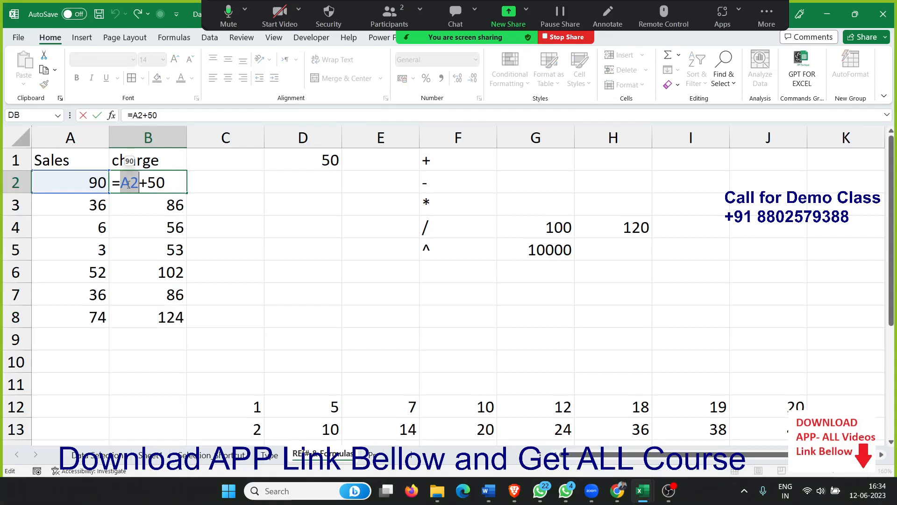
{"action": "key", "text": "Return"}
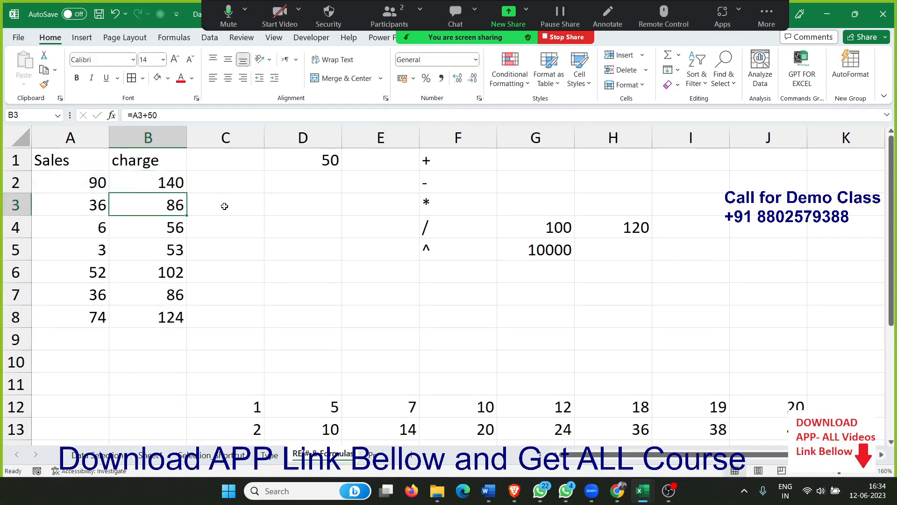
{"action": "double_click", "coordinate": [173, 206]}
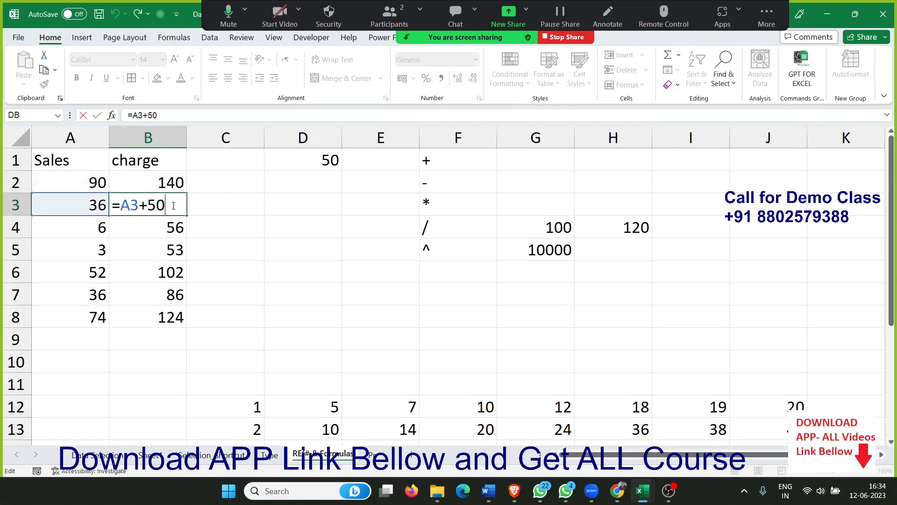
{"action": "key", "text": "Return"}
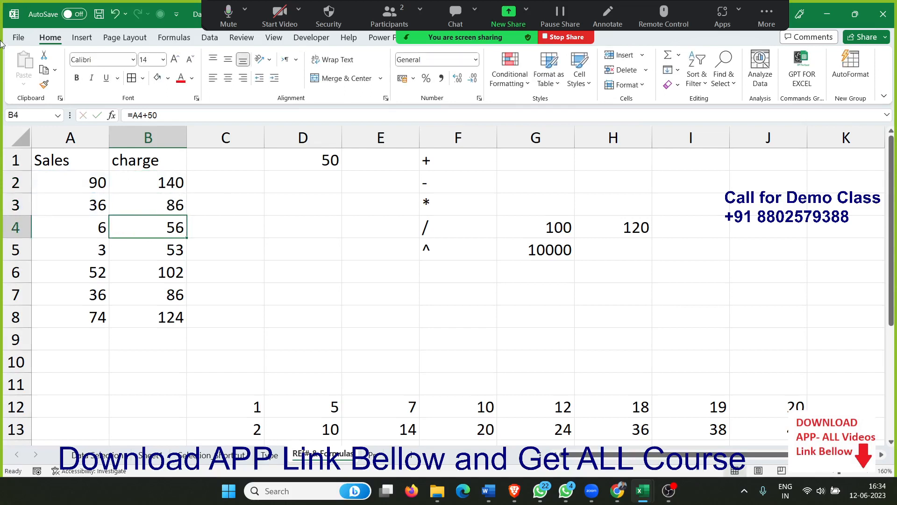
{"action": "double_click", "coordinate": [144, 224]}
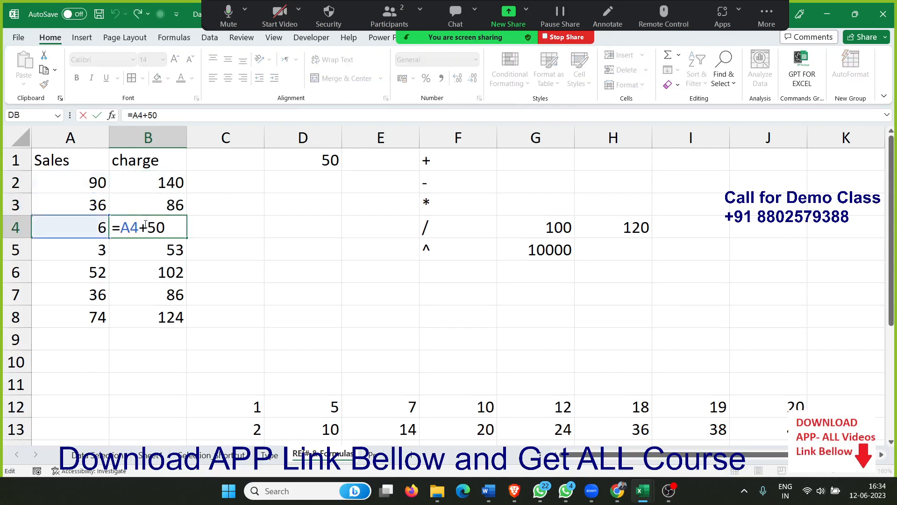
{"action": "key", "text": "Return"}
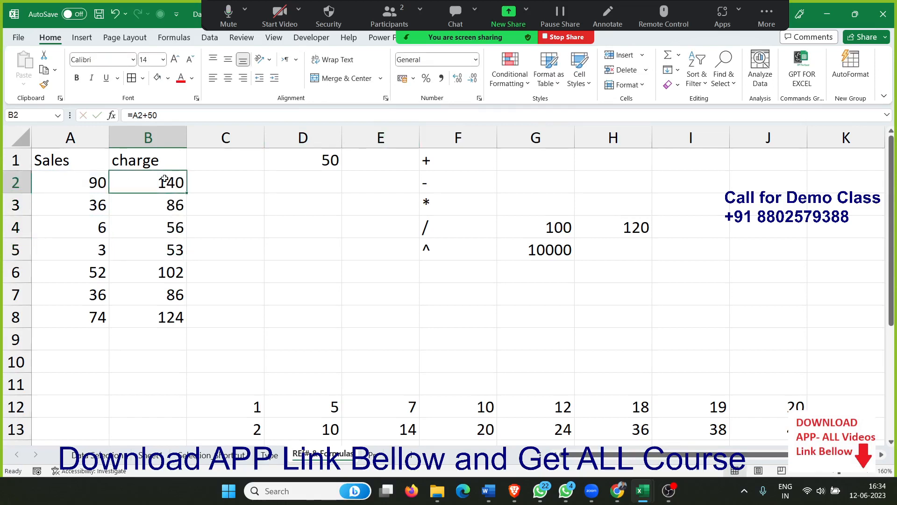
{"action": "left_click", "coordinate": [165, 179]}
{"action": "double_click", "coordinate": [158, 186]}
{"action": "double_click", "coordinate": [136, 183]}
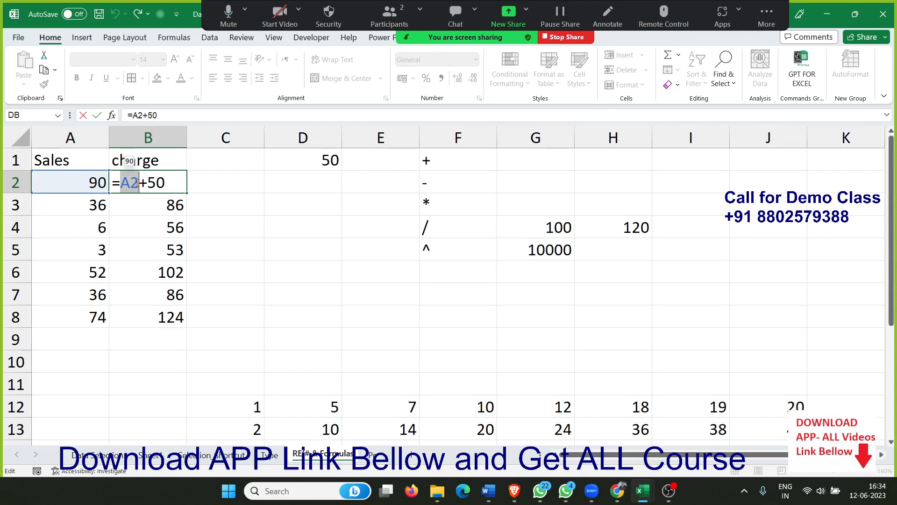
{"action": "key", "text": "Return"}
Step: Clear the charge formulas in cells B2:B8
{"action": "left_click", "coordinate": [136, 184]}
{"action": "key", "text": "ctrl+shift+Down"}
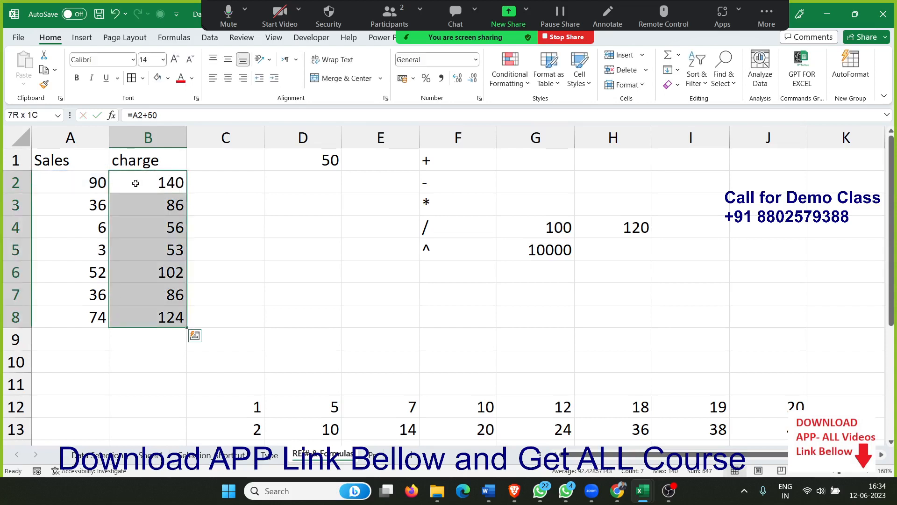
{"action": "key", "text": "Delete"}
Step: Point out the charge amount in cell D1 and select the sales values in A2:A8
{"action": "key", "text": "Right"}
{"action": "key", "text": "Up"}
{"action": "key", "text": "Right"}
{"action": "key", "text": "Right"}
{"action": "key", "text": "Left"}
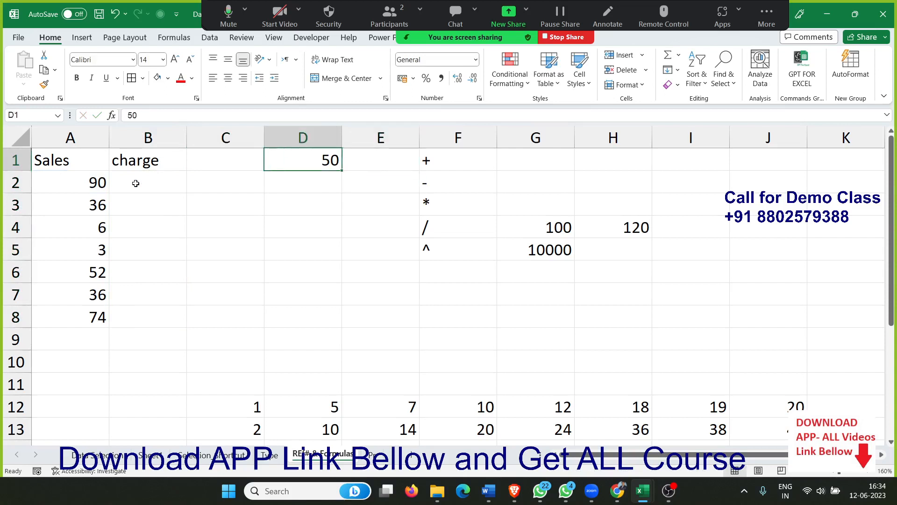
{"action": "key", "text": "Down"}
{"action": "key", "text": "Left"}
{"action": "key", "text": "Left"}
{"action": "key", "text": "Left"}
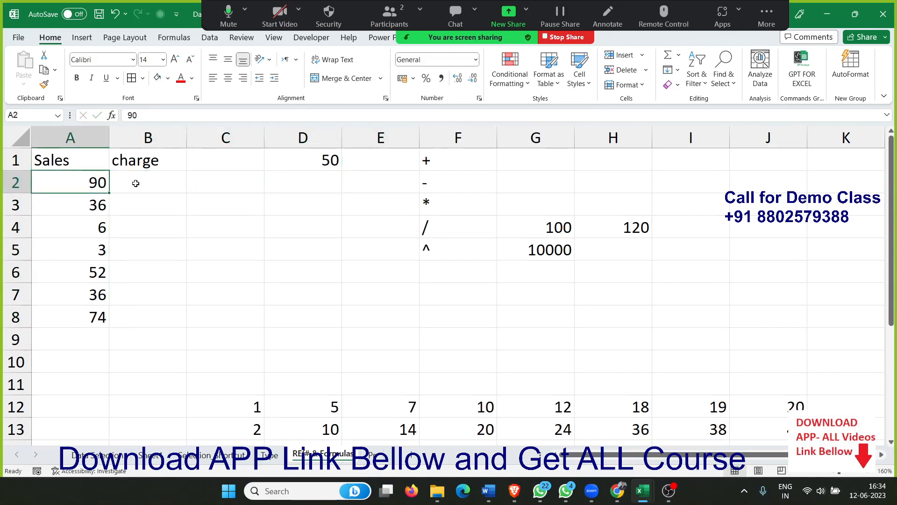
{"action": "key", "text": "ctrl+shift+Down"}
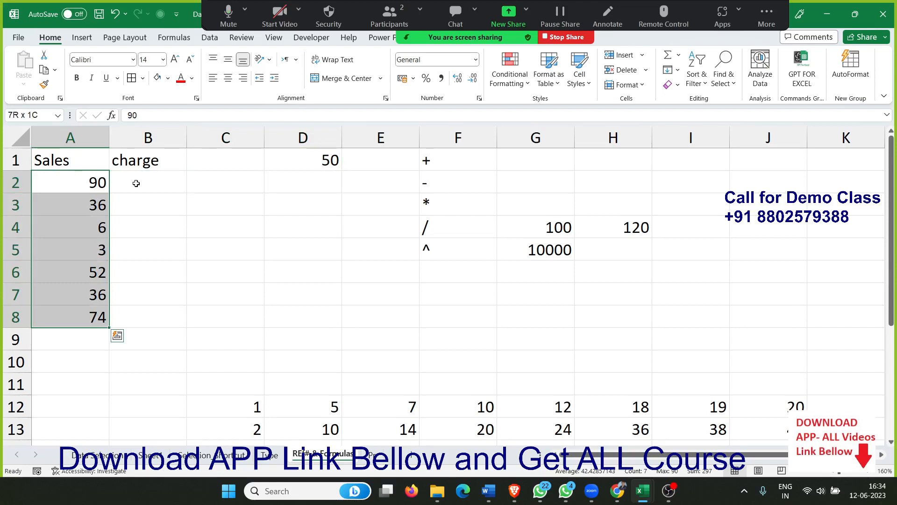
Step: Enter the formula =A2+D1 in cell B2 and fill it down to B3
{"action": "left_click", "coordinate": [136, 183]}
{"action": "type", "text": "="}
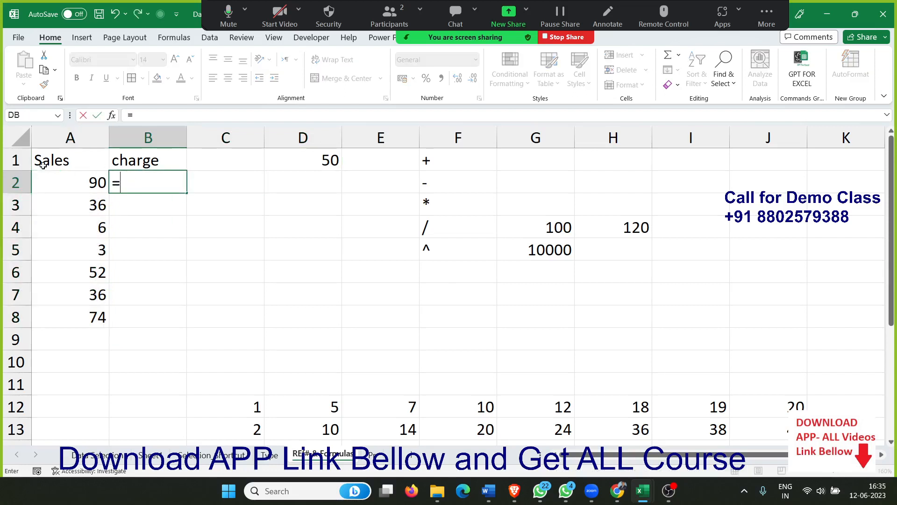
{"action": "left_click", "coordinate": [72, 181]}
{"action": "type", "text": "+"}
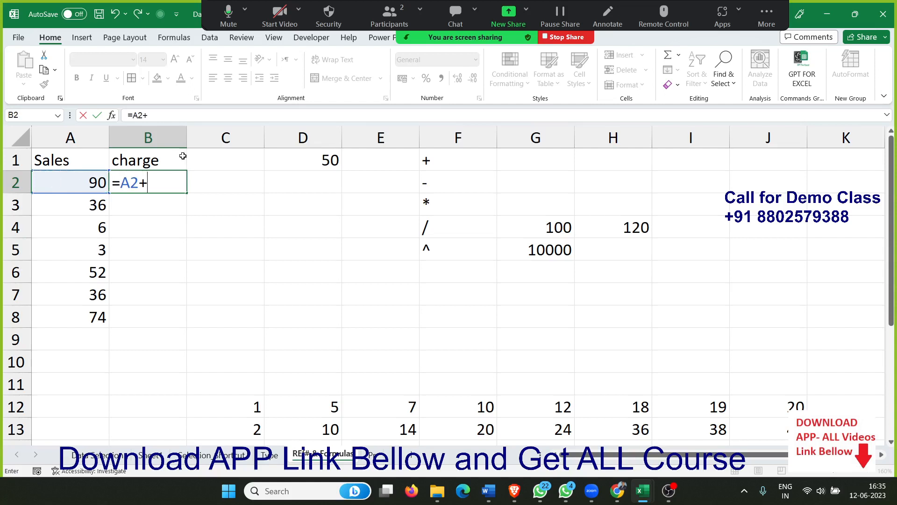
{"action": "left_click", "coordinate": [289, 161]}
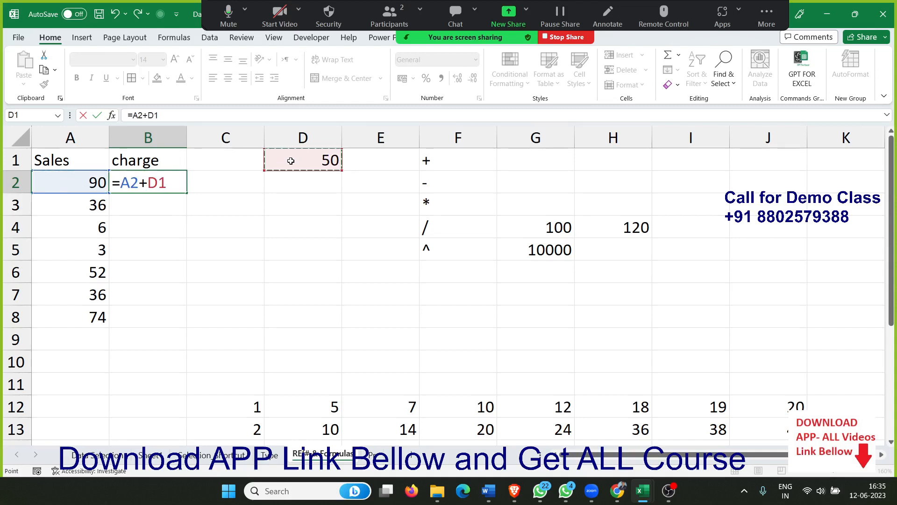
{"action": "key", "text": "Return"}
{"action": "key", "text": "Up"}
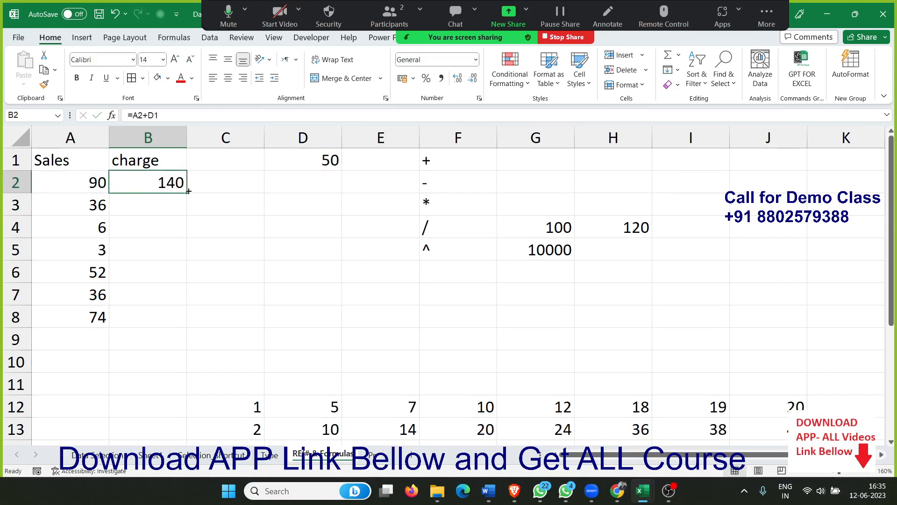
{"action": "left_click_drag", "start_coordinate": [187, 192], "coordinate": [187, 214]}
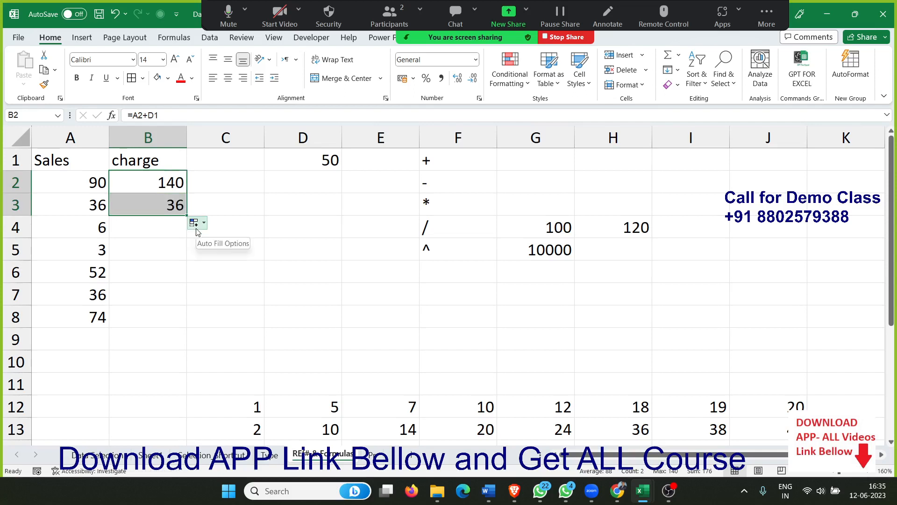
Step: Compare the cell references used by the charge formulas in B2 and B3
{"action": "left_click", "coordinate": [172, 183]}
{"action": "double_click", "coordinate": [154, 184]}
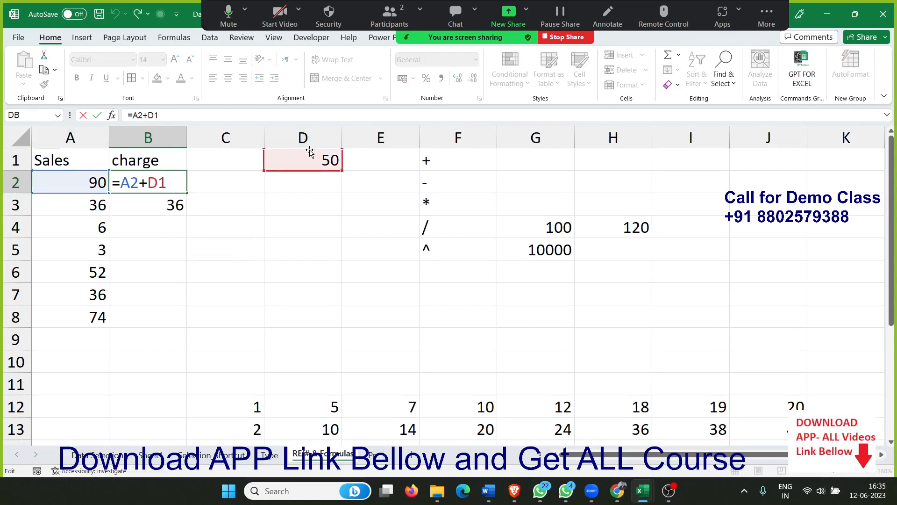
{"action": "key", "text": "Return"}
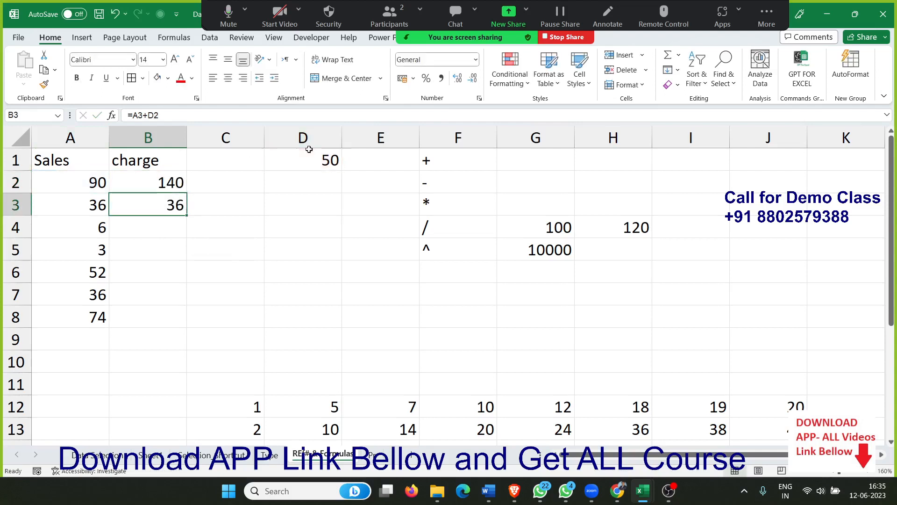
{"action": "double_click", "coordinate": [149, 202]}
{"action": "double_click", "coordinate": [128, 205]}
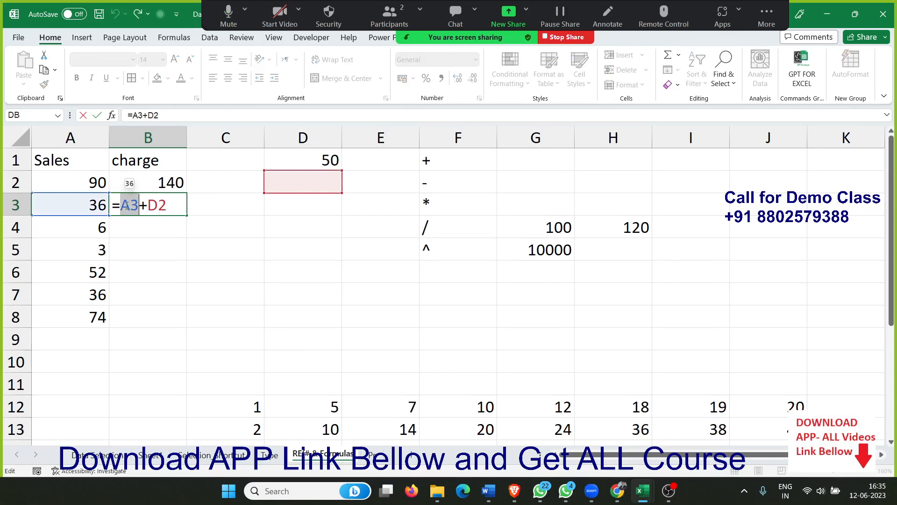
{"action": "left_click", "coordinate": [152, 204]}
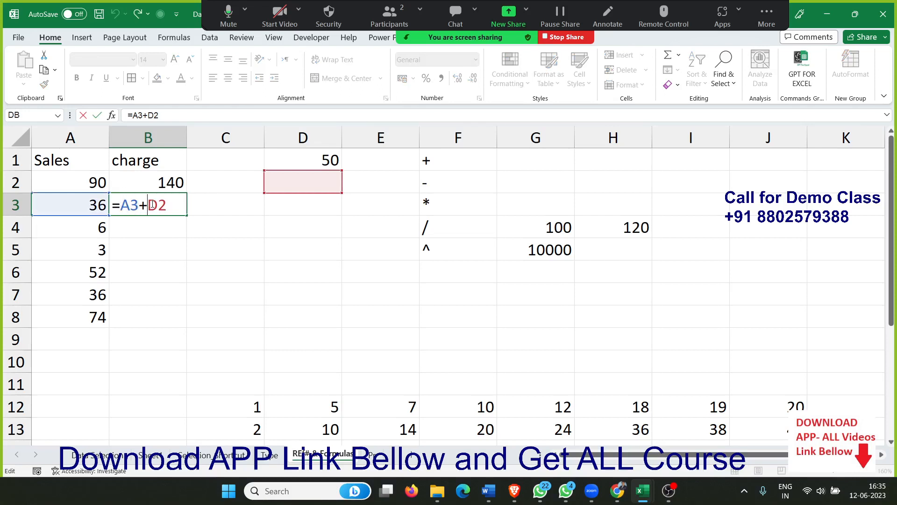
{"action": "double_click", "coordinate": [152, 205]}
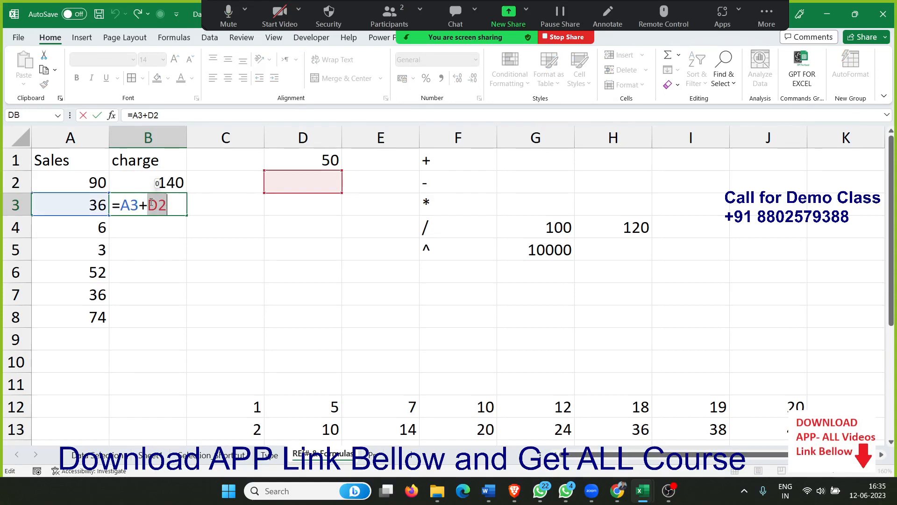
{"action": "key", "text": "Return"}
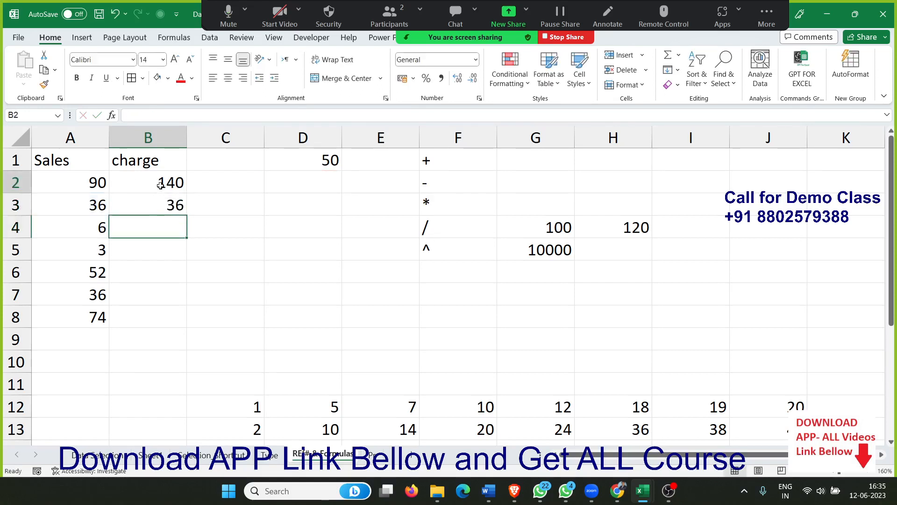
Step: Lock the row of the D1 reference in cell B2 so the formula reads =A2+D$1
{"action": "double_click", "coordinate": [160, 185]}
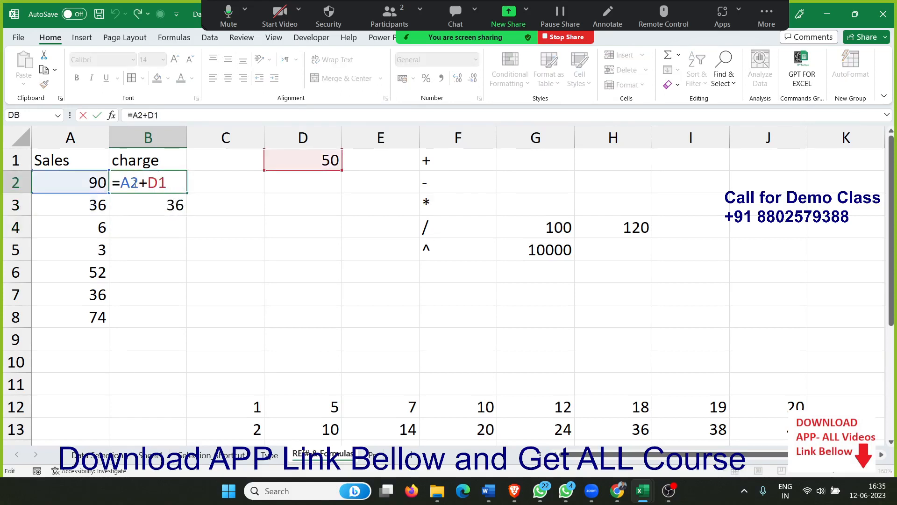
{"action": "double_click", "coordinate": [133, 182]}
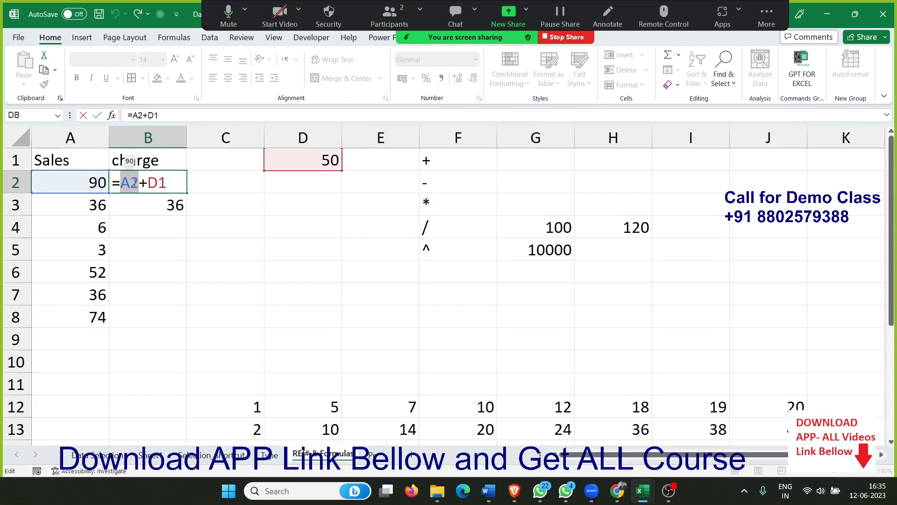
{"action": "double_click", "coordinate": [161, 182]}
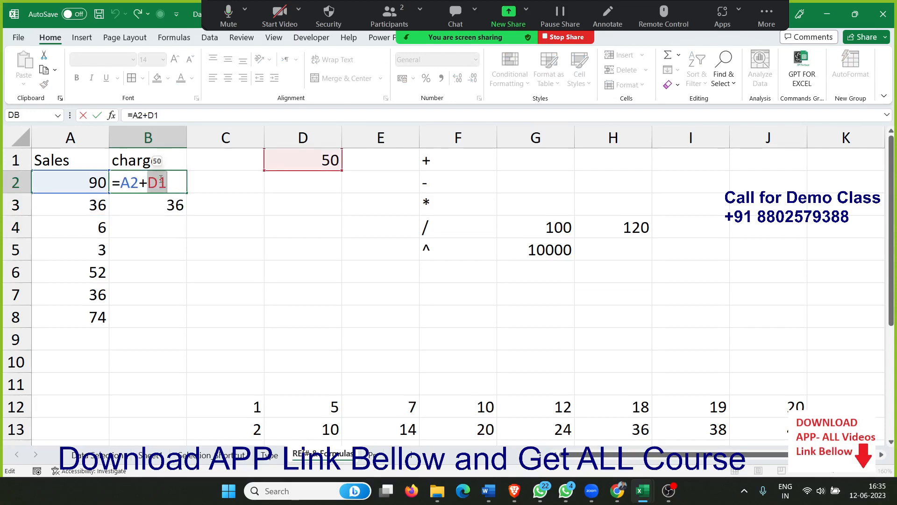
{"action": "left_click", "coordinate": [161, 181]}
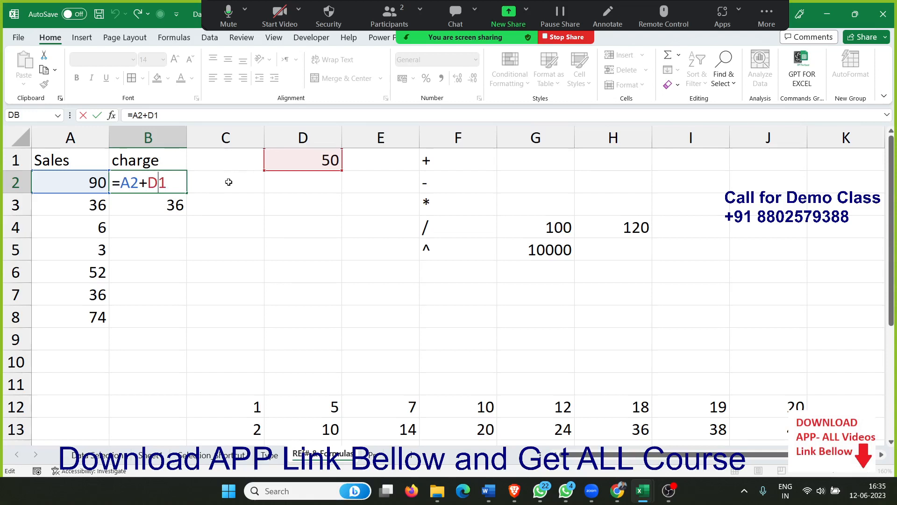
{"action": "type", "text": "$"}
{"action": "key", "text": "Return"}
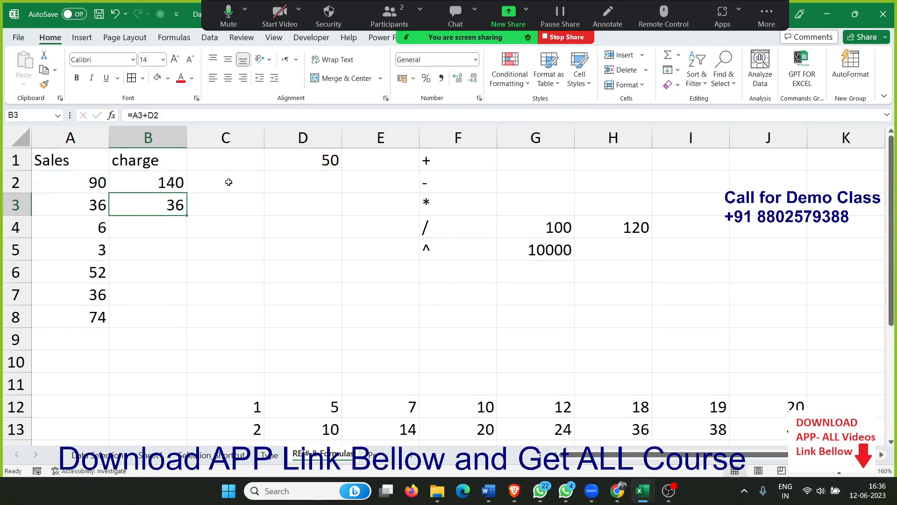
Step: Fill the formula with the locked row from B2 down through B8 and check the references in B2
{"action": "key", "text": "Up"}
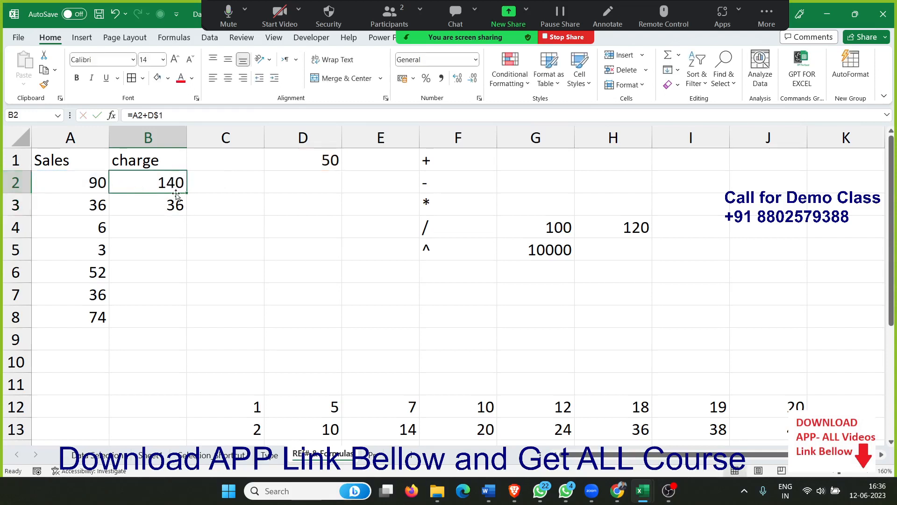
{"action": "left_click_drag", "start_coordinate": [188, 191], "coordinate": [196, 317]}
{"action": "left_click", "coordinate": [170, 181]}
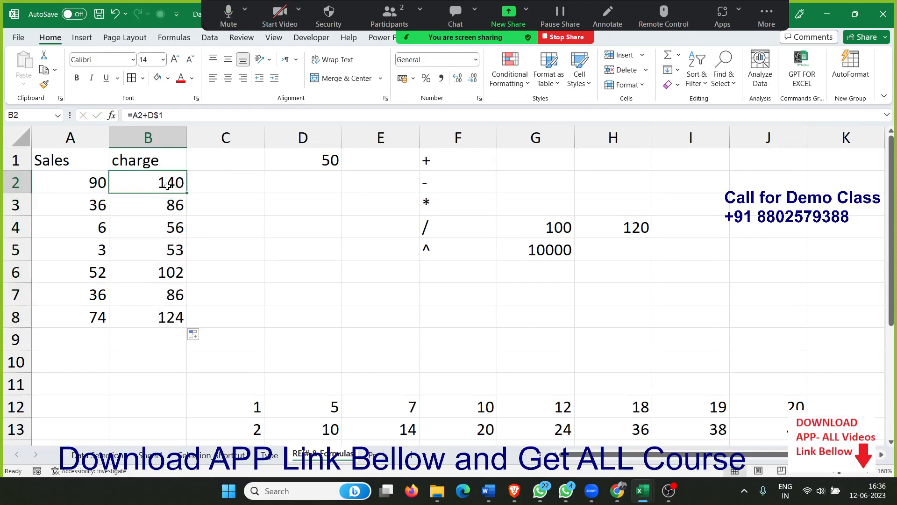
{"action": "double_click", "coordinate": [168, 184]}
{"action": "left_click", "coordinate": [166, 197]}
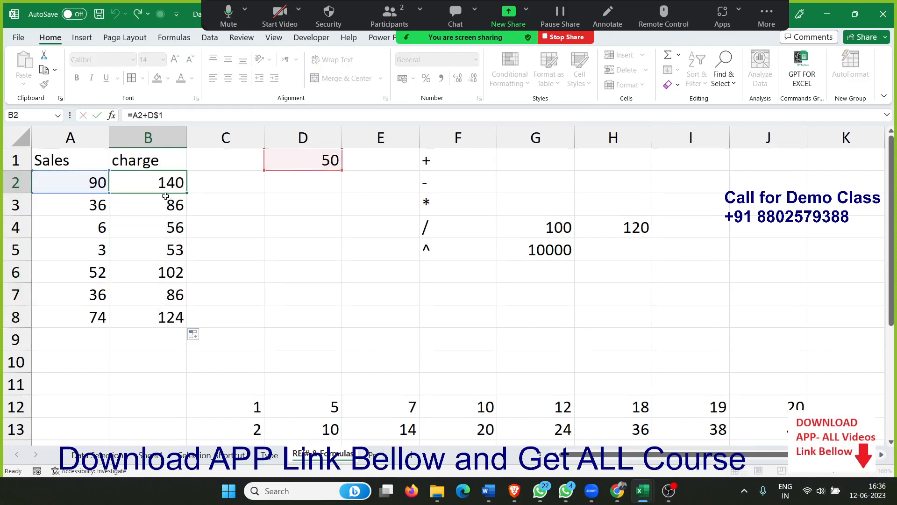
Step: Inspect the cell references used by the charge formulas in B3, B4 and B5
{"action": "double_click", "coordinate": [167, 196]}
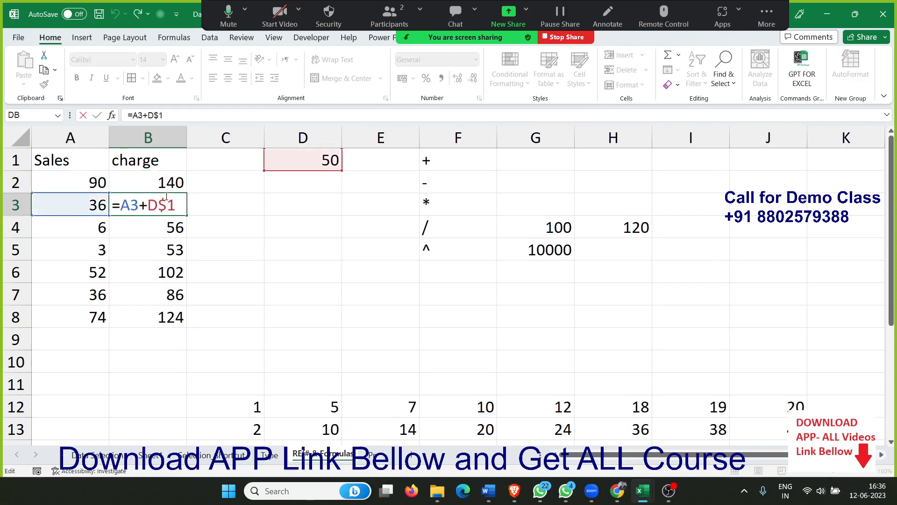
{"action": "key", "text": "Escape"}
{"action": "double_click", "coordinate": [177, 225]}
{"action": "left_click", "coordinate": [180, 250]}
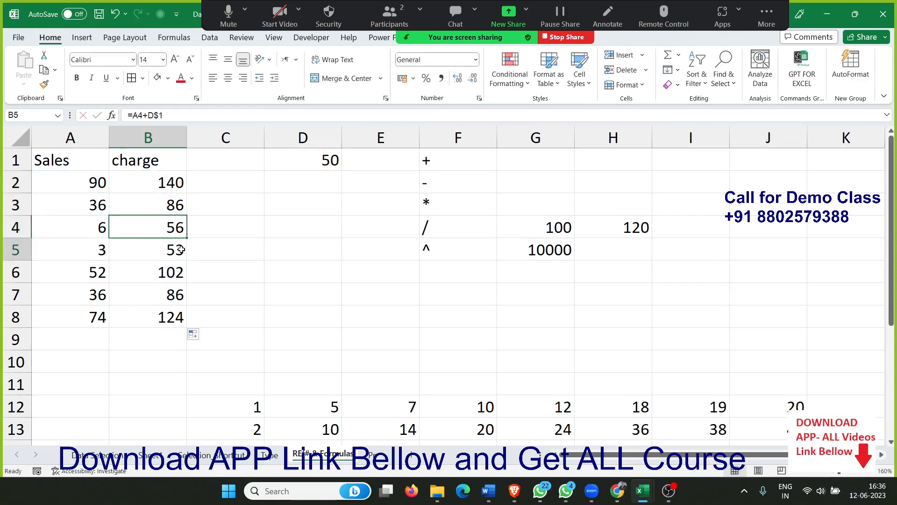
{"action": "double_click", "coordinate": [181, 252]}
{"action": "key", "text": "Escape"}
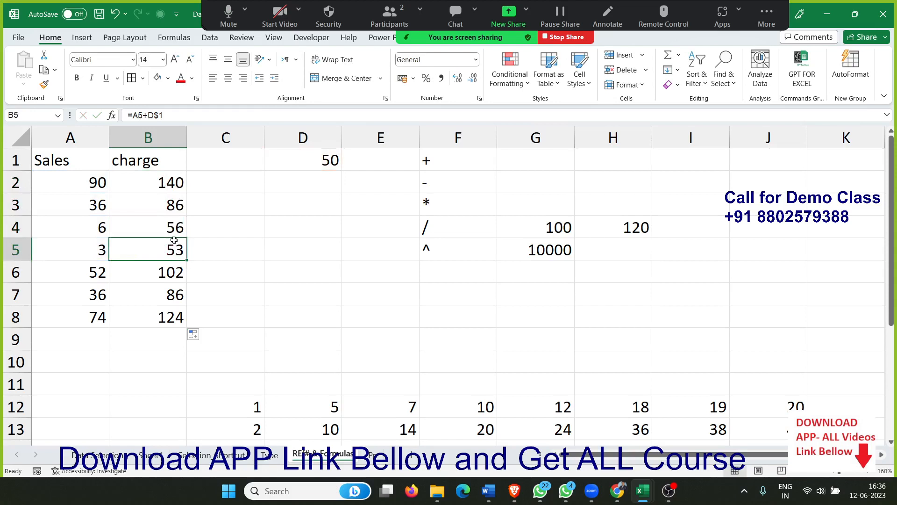
Step: Fill the row-locked formula from B2 across to C2 and check the references in C2
{"action": "left_click", "coordinate": [171, 189]}
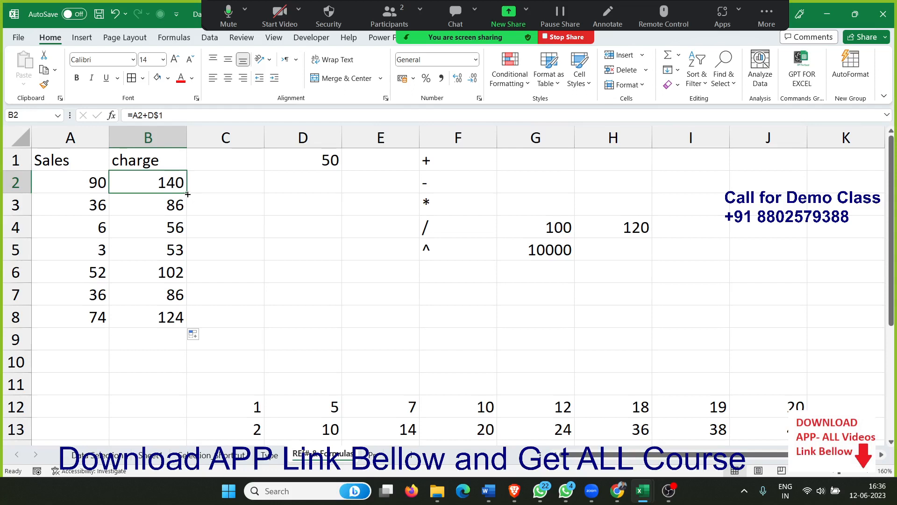
{"action": "left_click_drag", "start_coordinate": [188, 194], "coordinate": [238, 196]}
{"action": "double_click", "coordinate": [234, 185]}
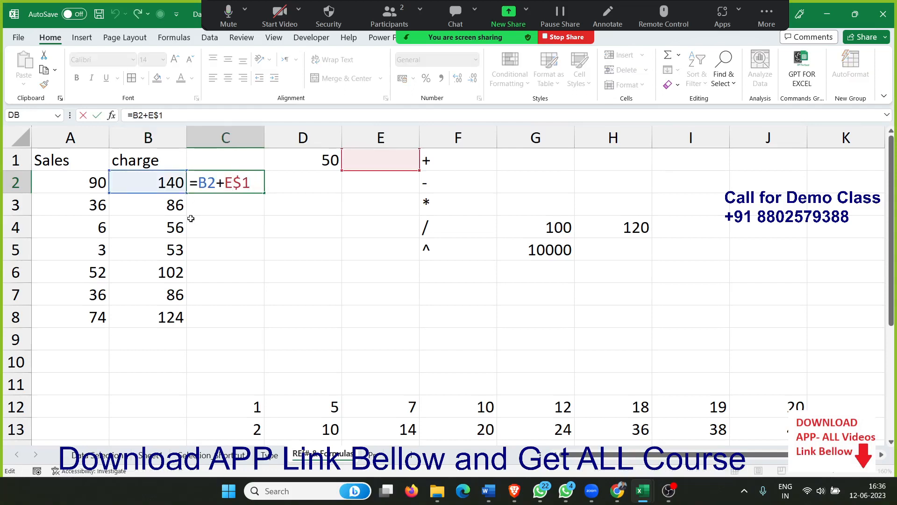
{"action": "key", "text": "Escape"}
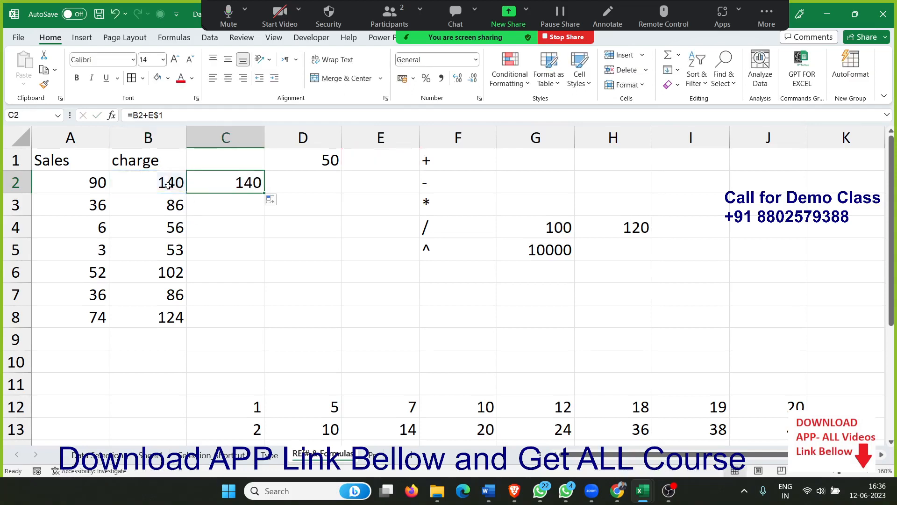
Step: Lock the column of the D$1 reference in cell B2 so the formula reads =A2+$D$1
{"action": "double_click", "coordinate": [169, 184]}
{"action": "left_click", "coordinate": [153, 183]}
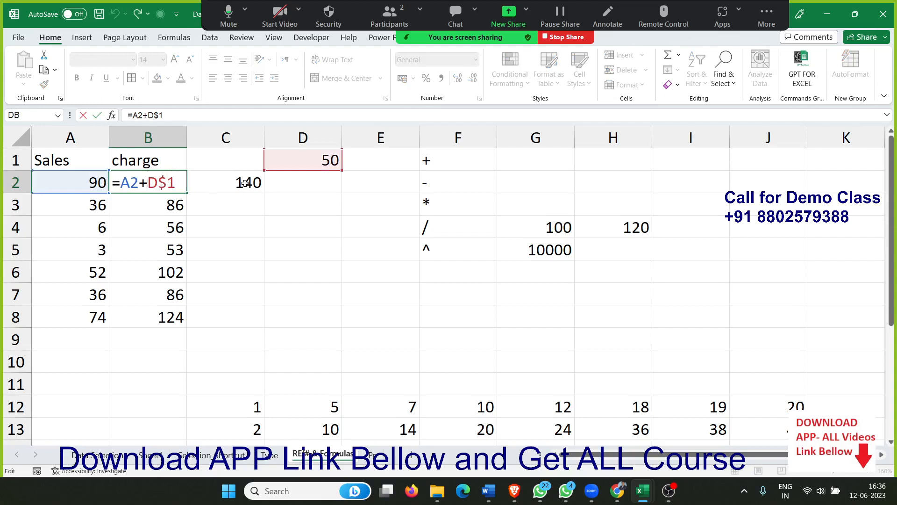
{"action": "type", "text": "$"}
{"action": "key", "text": "Return"}
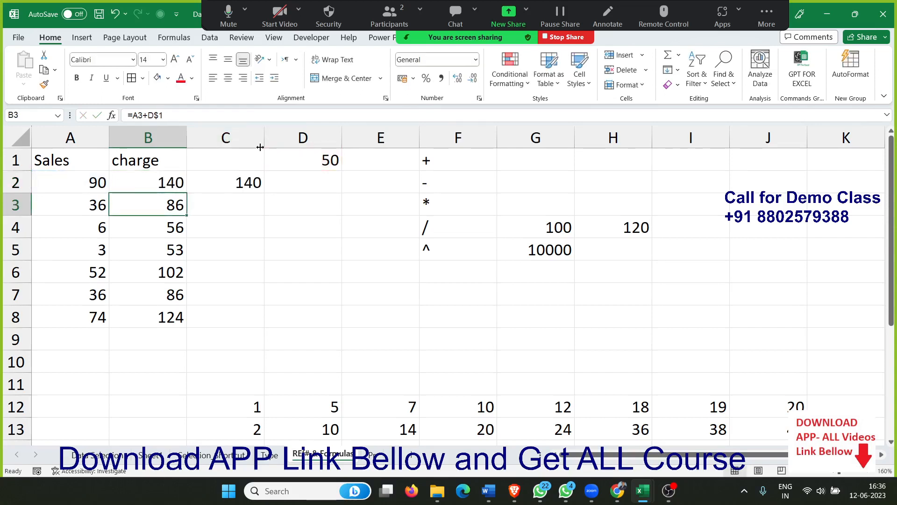
Step: Fill the fully locked formula from B2 across to C2 and examine its relative and locked references
{"action": "left_click", "coordinate": [136, 185]}
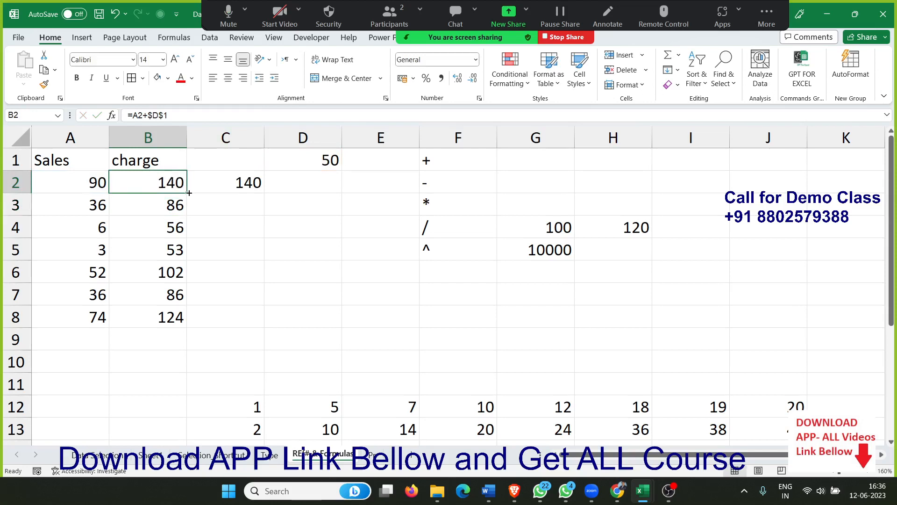
{"action": "left_click_drag", "start_coordinate": [186, 190], "coordinate": [235, 184]}
{"action": "left_click", "coordinate": [233, 186]}
{"action": "double_click", "coordinate": [233, 186]}
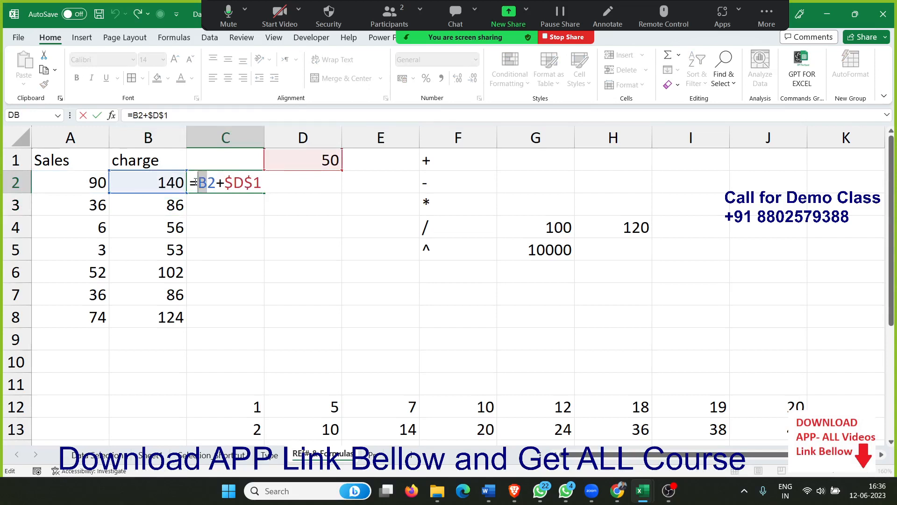
{"action": "left_click_drag", "start_coordinate": [209, 182], "coordinate": [218, 186]}
{"action": "left_click", "coordinate": [208, 183]}
{"action": "left_click_drag", "start_coordinate": [208, 184], "coordinate": [199, 183]}
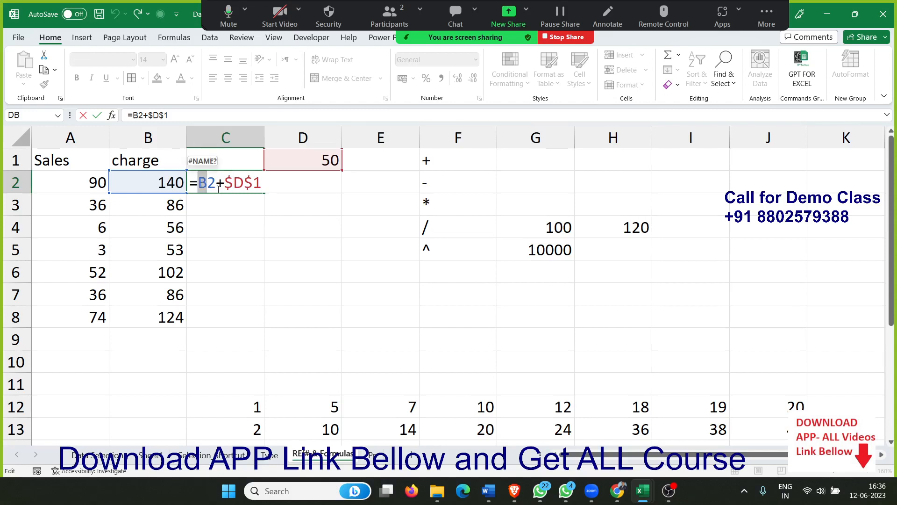
{"action": "double_click", "coordinate": [250, 187]}
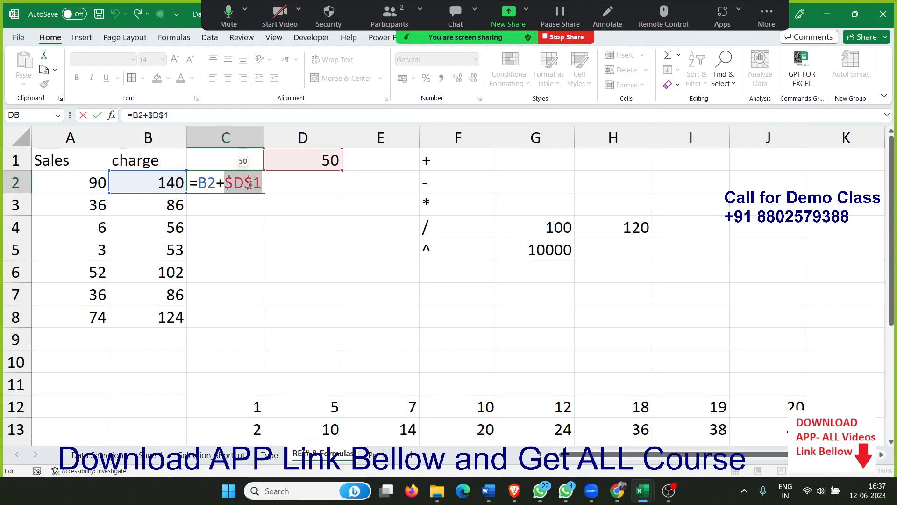
{"action": "key", "text": "Return"}
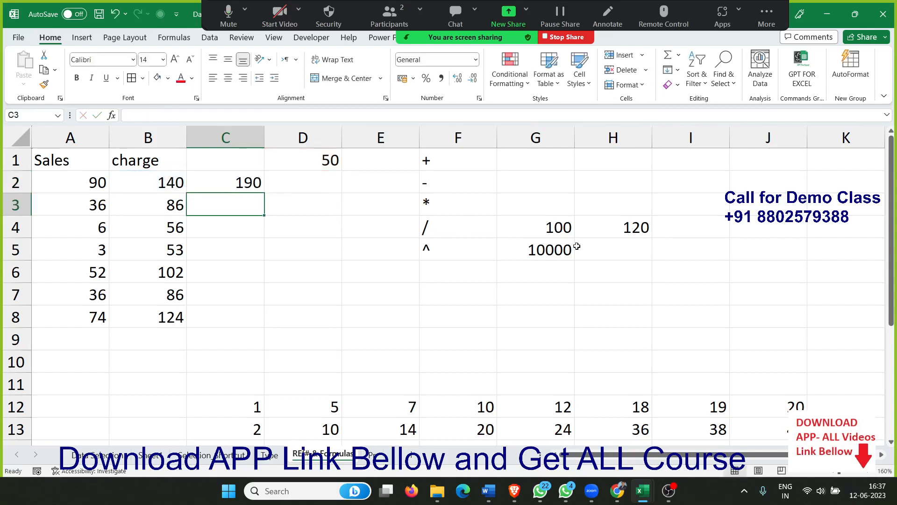
Step: Clear the multiplication results in the range D13:J21
{"action": "scroll", "coordinate": [439, 254], "scroll_direction": "down", "scroll_amount": 3}
{"action": "left_click", "coordinate": [336, 227]}
{"action": "key", "text": "ctrl+shift+Right"}
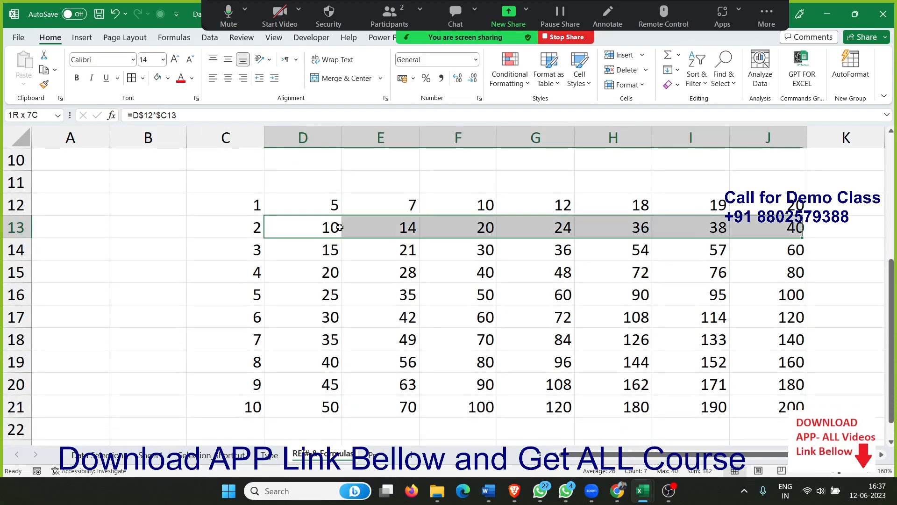
{"action": "key", "text": "ctrl+shift+Down"}
{"action": "key", "text": "Delete"}
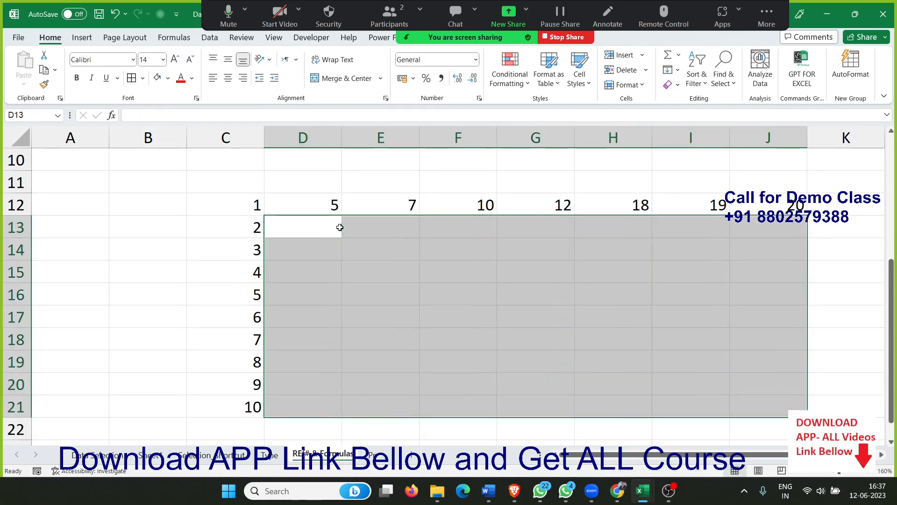
Step: Review the multiplier values across row 12 and down column C, from C12 to C21
{"action": "key", "text": "Up"}
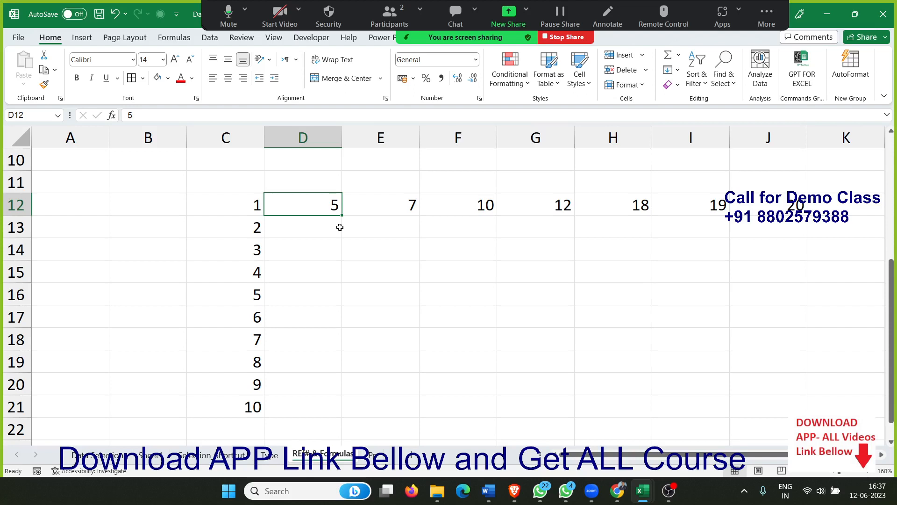
{"action": "key", "text": "Right"}
{"action": "key", "text": "Right"}
{"action": "key", "text": "Right"}
{"action": "key", "text": "Right"}
{"action": "key", "text": "Right"}
{"action": "key", "text": "Right"}
{"action": "key", "text": "Left"}
{"action": "key", "text": "Left"}
{"action": "key", "text": "Left"}
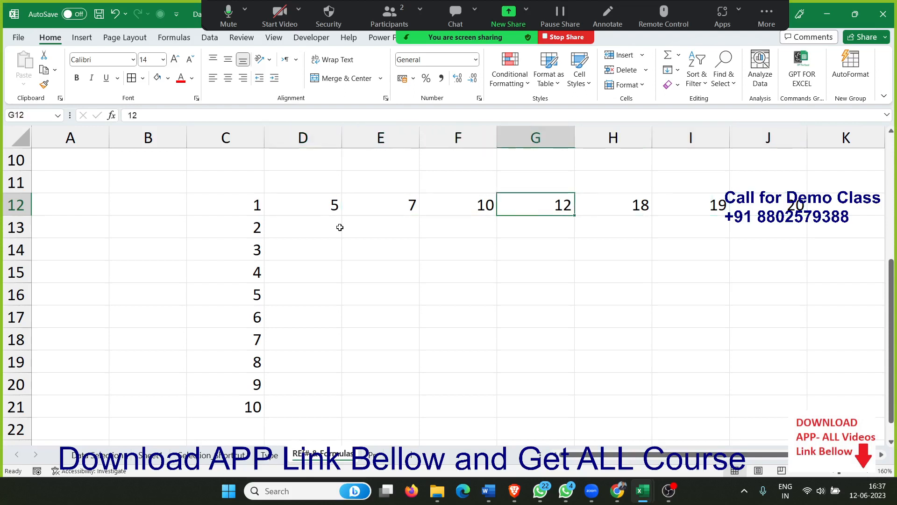
{"action": "key", "text": "ctrl+Left"}
{"action": "key", "text": "ctrl+Left"}
{"action": "key", "text": "Right"}
{"action": "key", "text": "Right"}
{"action": "key", "text": "ctrl+shift+Down"}
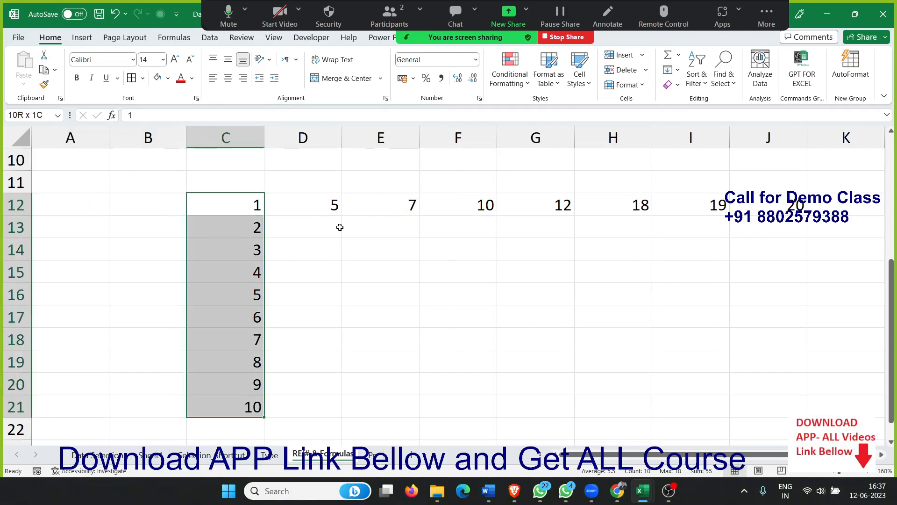
{"action": "key", "text": "Right"}
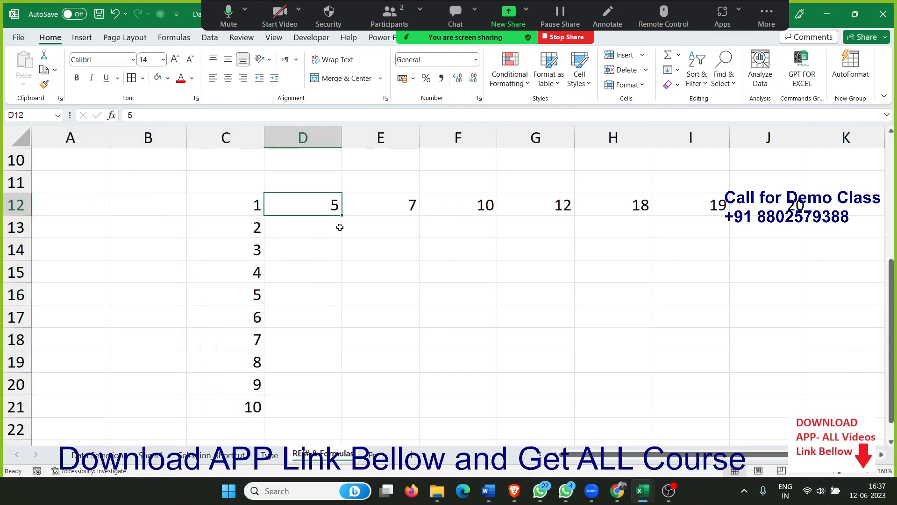
{"action": "key", "text": "Right"}
{"action": "key", "text": "Right"}
{"action": "key", "text": "Right"}
{"action": "key", "text": "Right"}
{"action": "key", "text": "Right"}
{"action": "key", "text": "Right"}
{"action": "key", "text": "Left"}
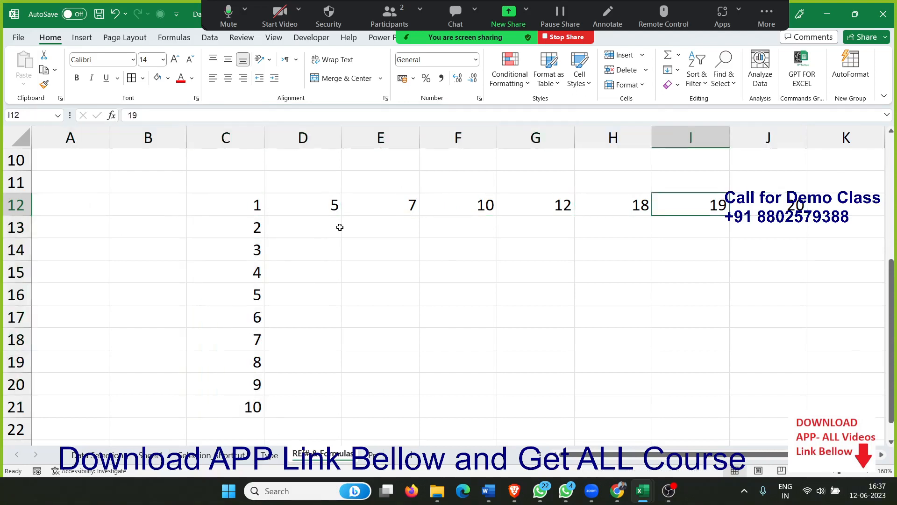
{"action": "key", "text": "Left"}
{"action": "key", "text": "Left"}
{"action": "key", "text": "Left"}
{"action": "key", "text": "Left"}
{"action": "key", "text": "Left"}
{"action": "key", "text": "Right"}
{"action": "key", "text": "Right"}
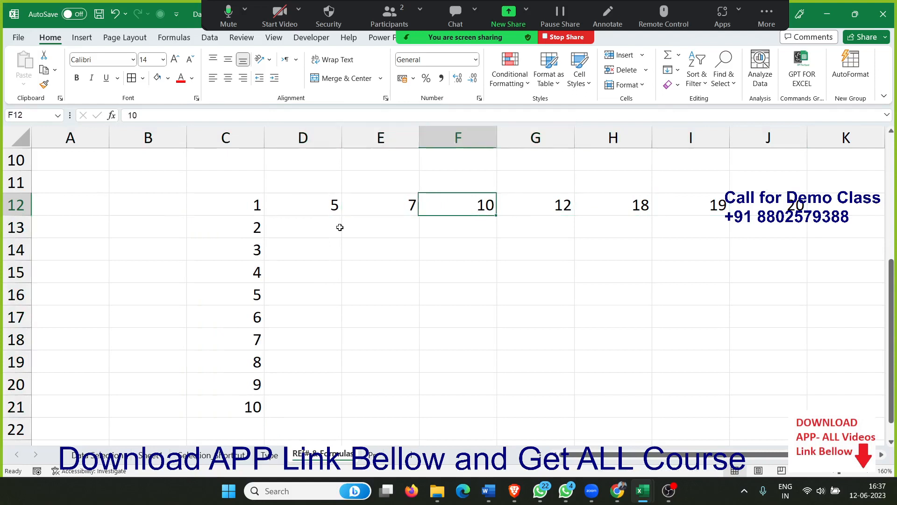
{"action": "key", "text": "Left"}
{"action": "key", "text": "Left"}
Step: Enter the formula =C13*D12 in cell D13
{"action": "key", "text": "Down"}
{"action": "type", "text": "="}
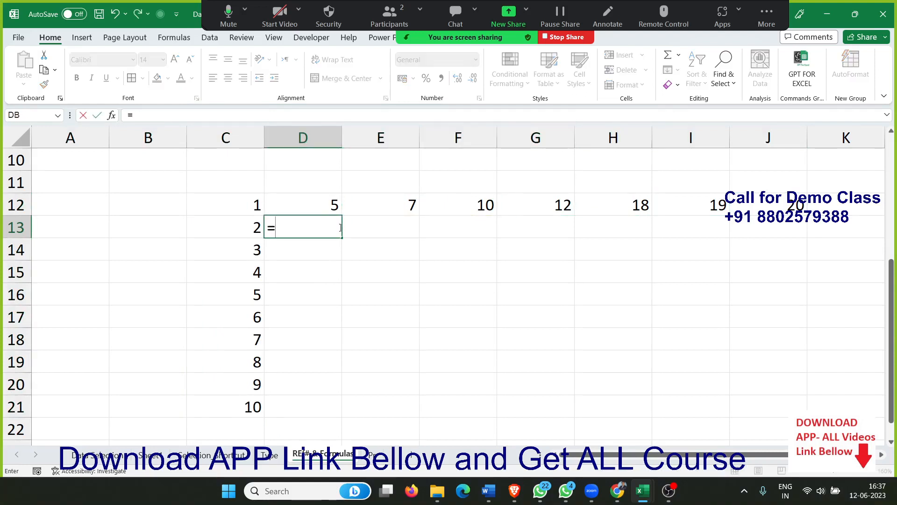
{"action": "key", "text": "Left"}
{"action": "type", "text": "*"}
{"action": "key", "text": "Up"}
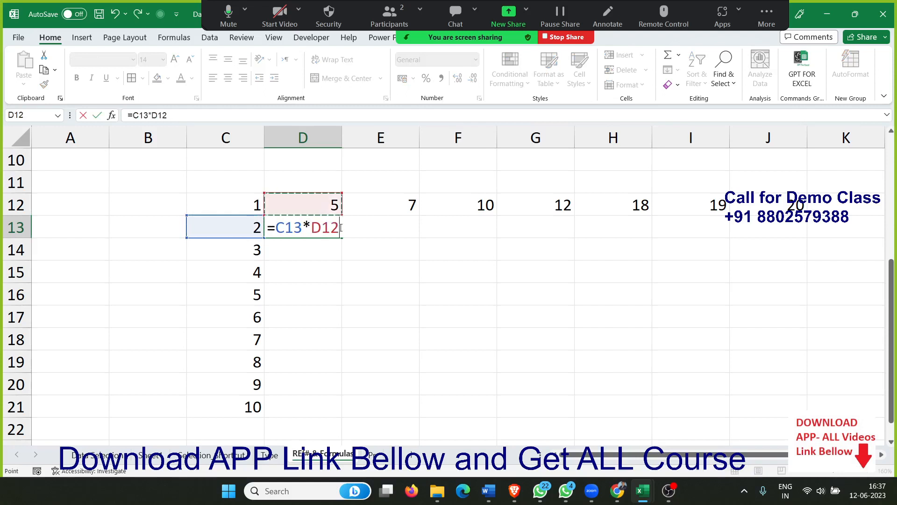
{"action": "key", "text": "Return"}
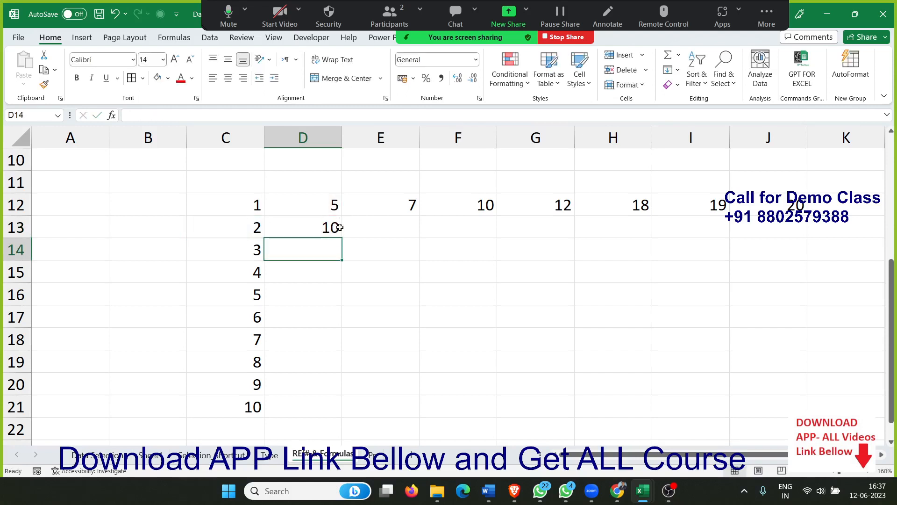
Step: Enter the formula =D12*C14 in cell D14
{"action": "type", "text": "="}
{"action": "key", "text": "Up"}
{"action": "key", "text": "Up"}
{"action": "key", "text": "Up"}
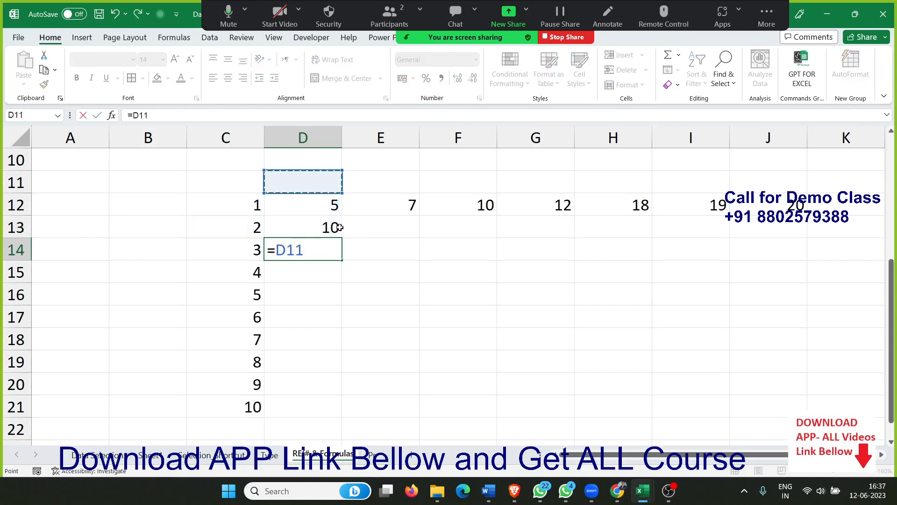
{"action": "key", "text": "Down"}
{"action": "type", "text": "*"}
{"action": "key", "text": "Left"}
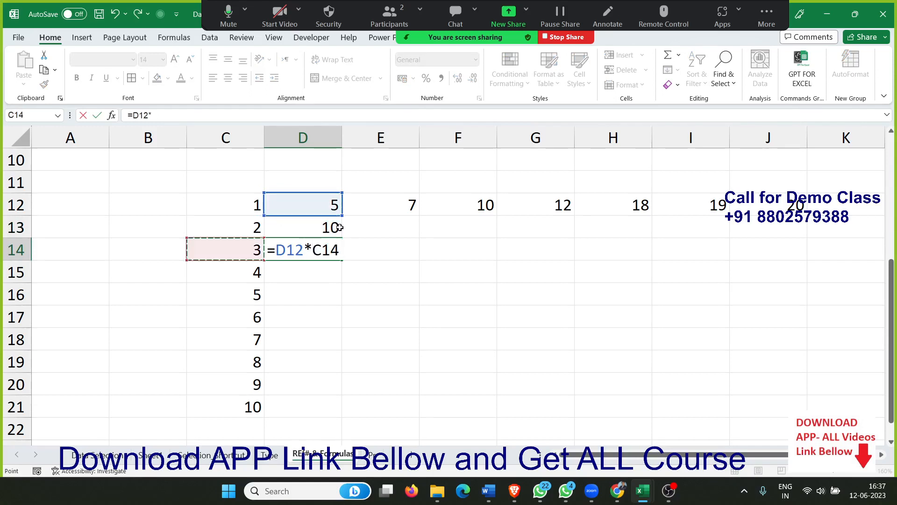
{"action": "key", "text": "Left"}
{"action": "key", "text": "Right"}
{"action": "key", "text": "Return"}
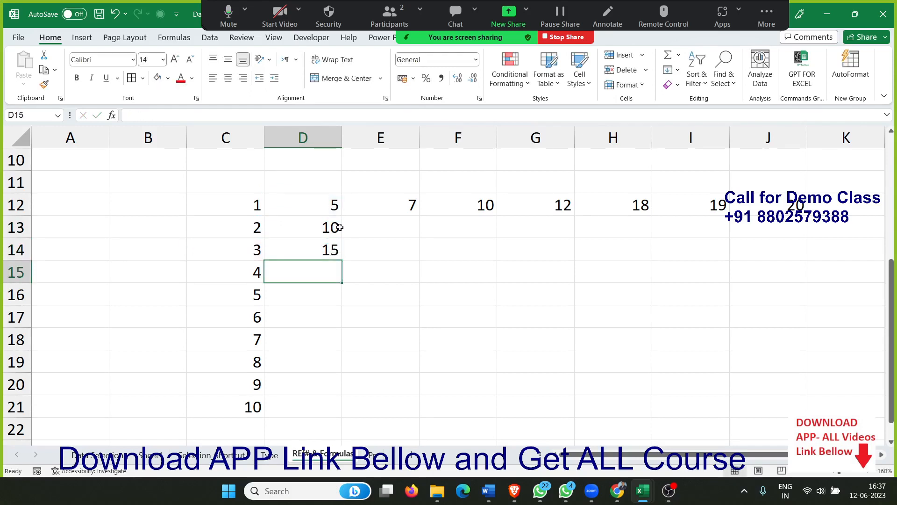
Step: Enter the formula =C15*D12 in cell D15
{"action": "type", "text": "="}
{"action": "key", "text": "Left"}
{"action": "type", "text": "*"}
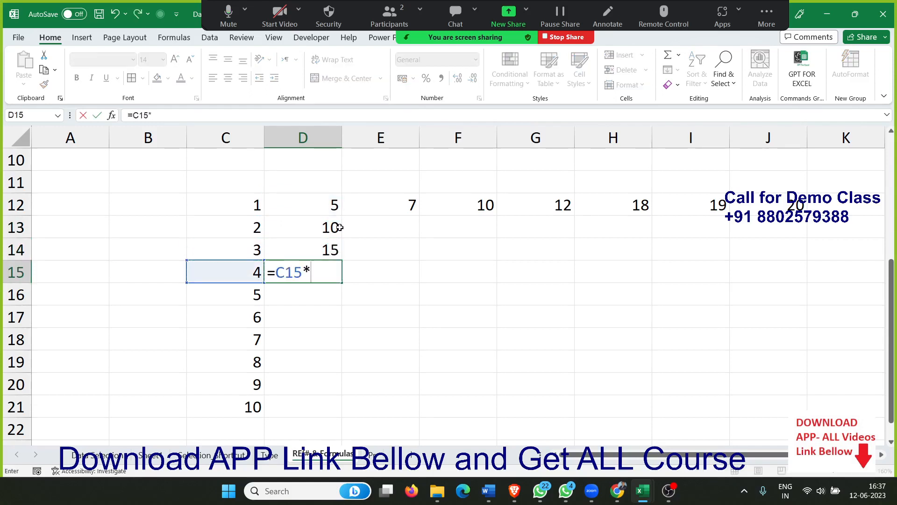
{"action": "key", "text": "Up"}
{"action": "key", "text": "Up"}
{"action": "key", "text": "Up"}
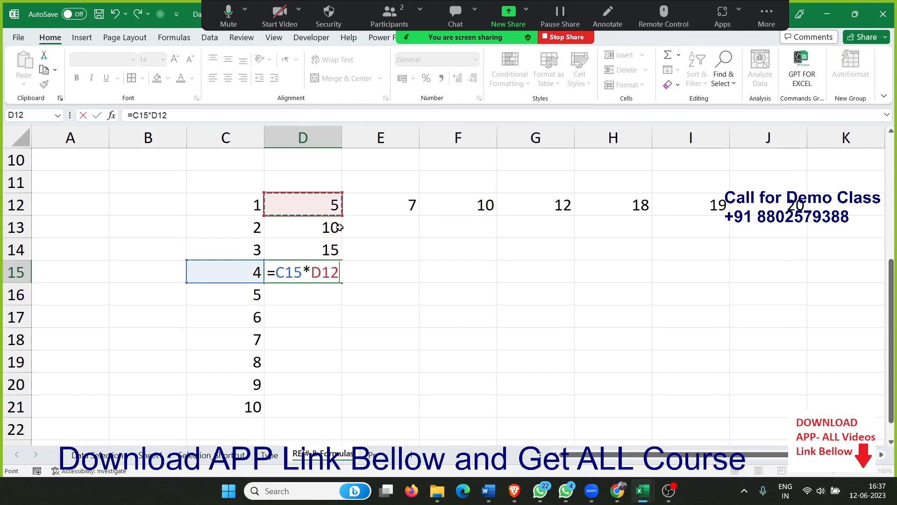
{"action": "key", "text": "Return"}
Step: Delete the formulas in D14 and D15, keeping the one in D13
{"action": "key", "text": "Up"}
{"action": "key", "text": "Up"}
{"action": "key", "text": "Up"}
{"action": "key", "text": "Down"}
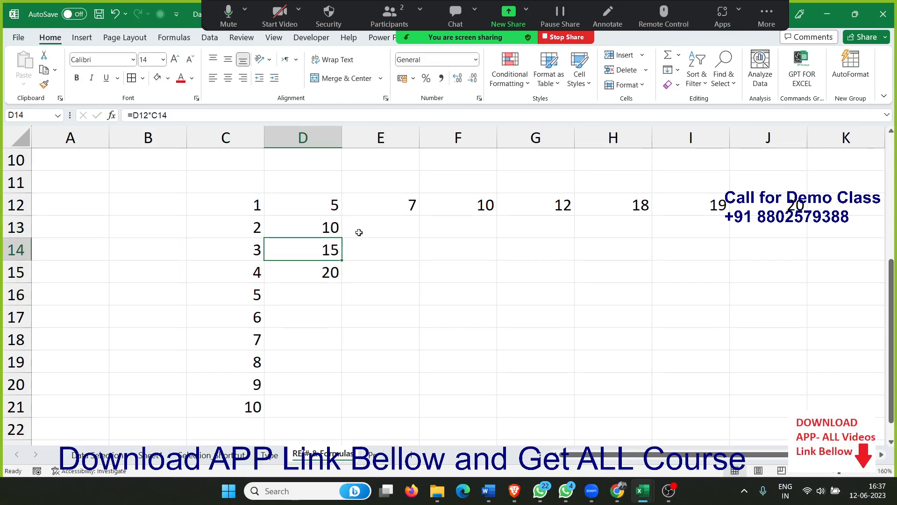
{"action": "key", "text": "shift+Down"}
{"action": "key", "text": "Delete"}
{"action": "key", "text": "Up"}
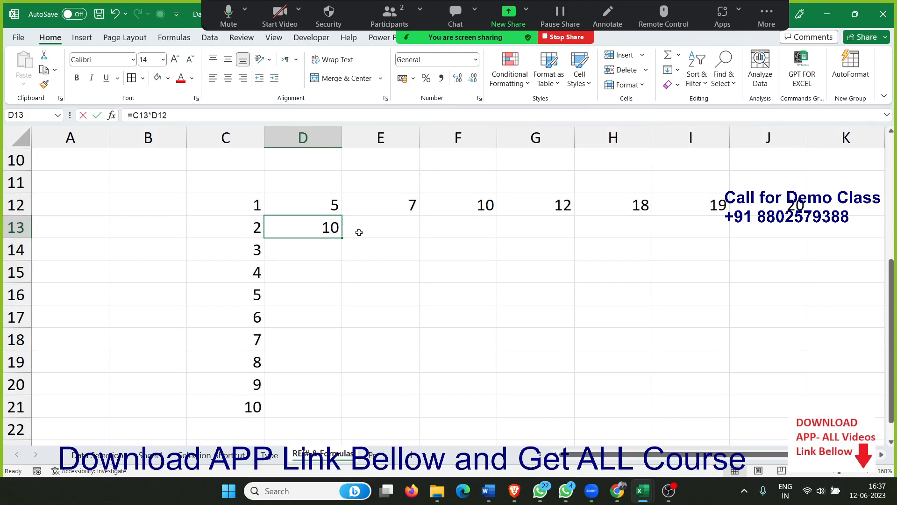
Step: Re-enter the D13 formula as =C13*D12 and select that cell
{"action": "type", "text": "="}
{"action": "key", "text": "Left"}
{"action": "type", "text": "*"}
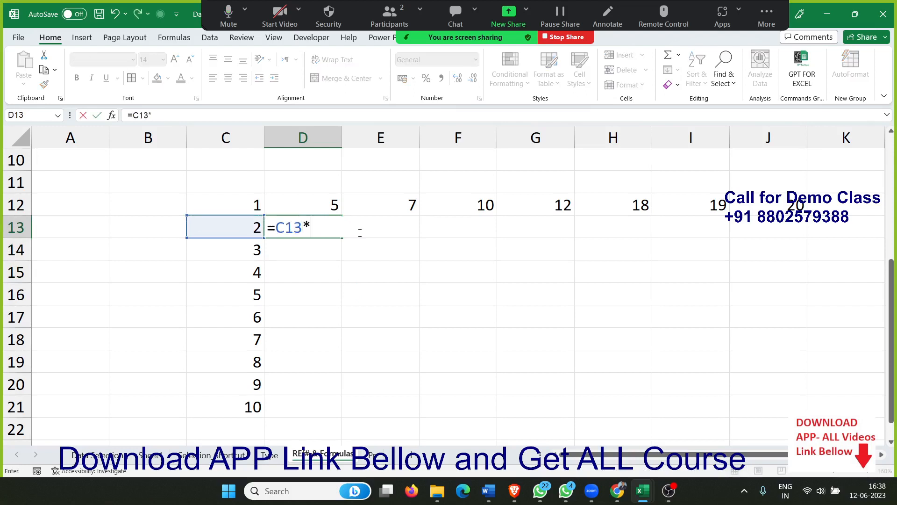
{"action": "key", "text": "Up"}
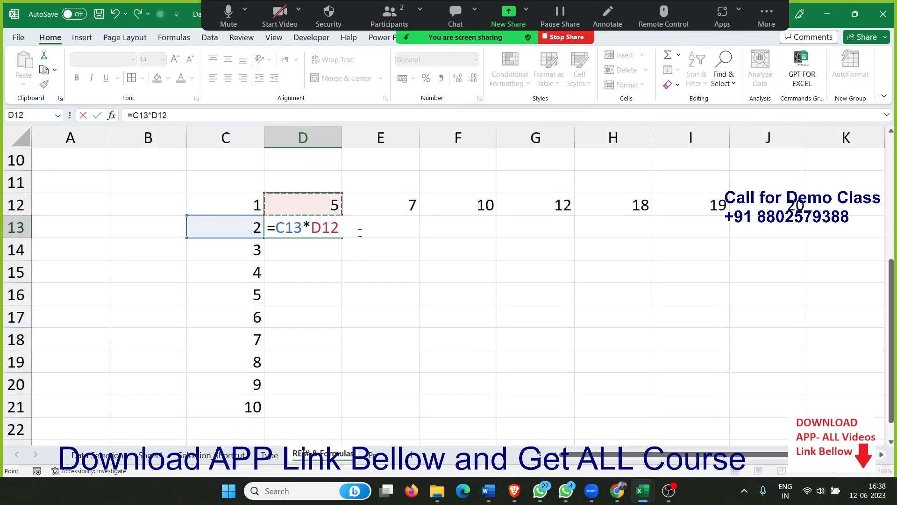
{"action": "key", "text": "Return"}
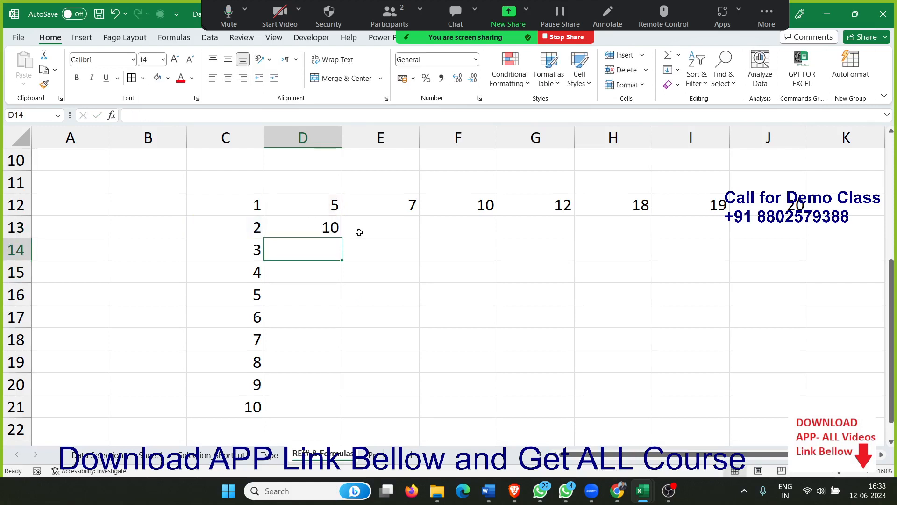
{"action": "left_click", "coordinate": [336, 227]}
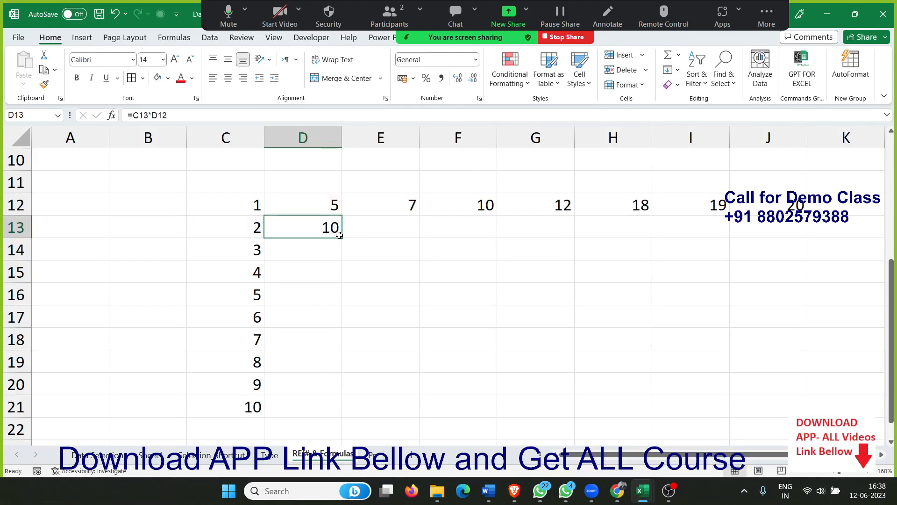
Step: Fill the D13 formula down to D14 and examine the references in the copied formula
{"action": "left_click_drag", "start_coordinate": [341, 237], "coordinate": [343, 258]}
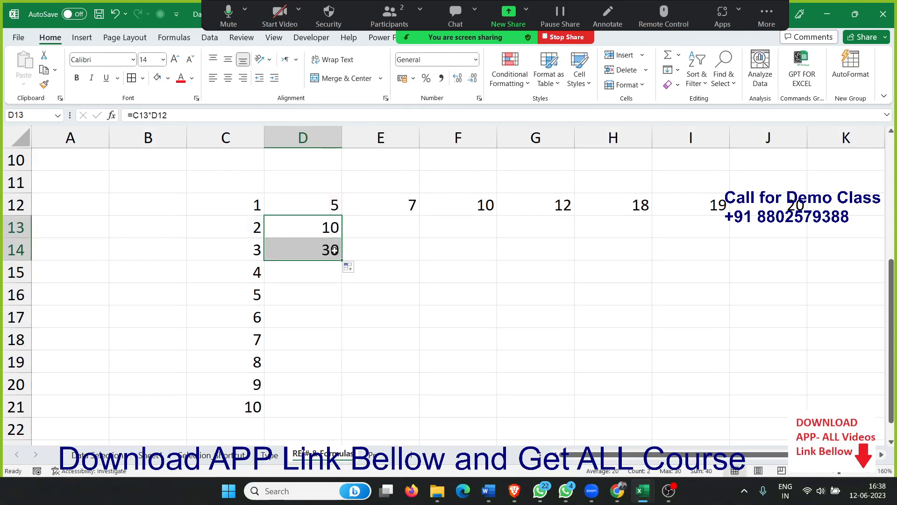
{"action": "left_click", "coordinate": [332, 250]}
{"action": "double_click", "coordinate": [331, 250]}
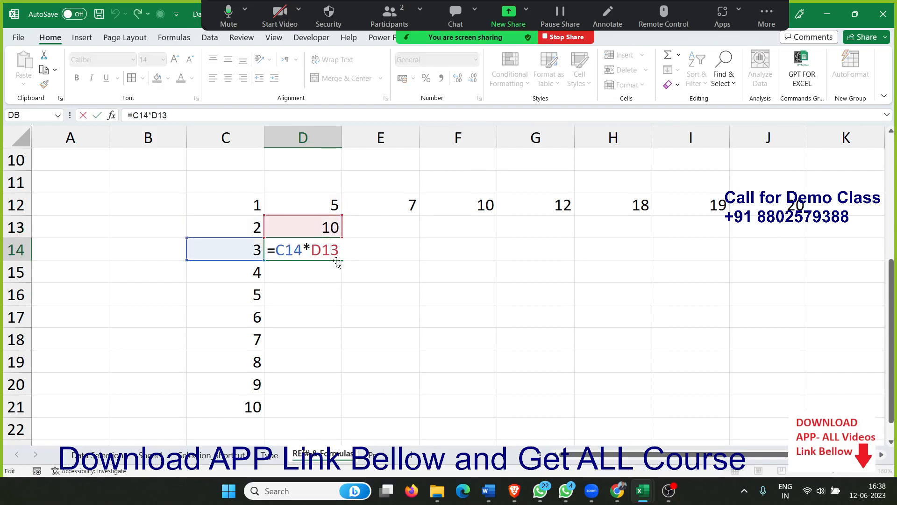
{"action": "key", "text": "Escape"}
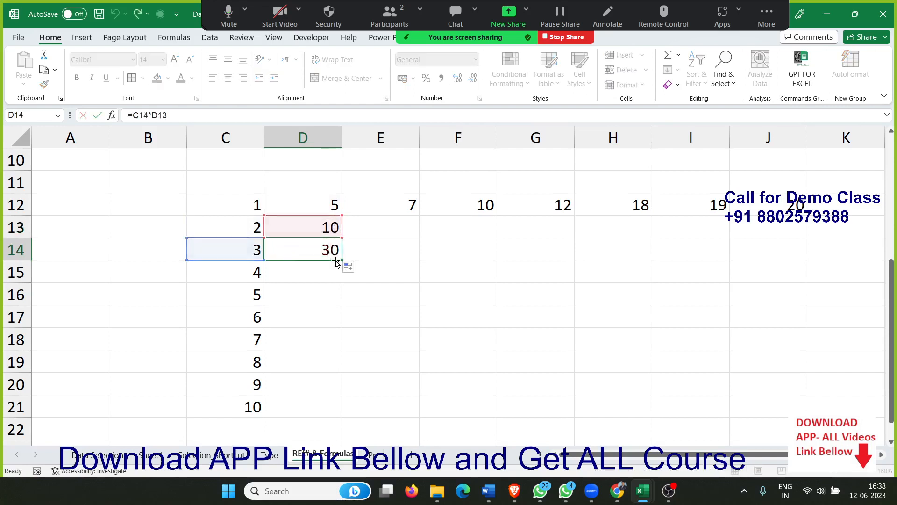
Step: Lock the row of the second reference in the D13 formula, making it =C13*D$12
{"action": "double_click", "coordinate": [332, 228]}
{"action": "double_click", "coordinate": [328, 225]}
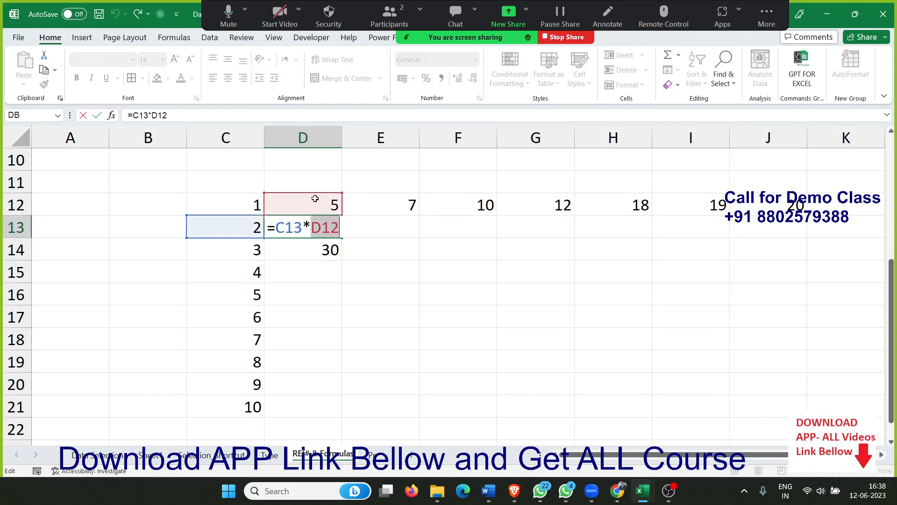
{"action": "left_click", "coordinate": [316, 228]}
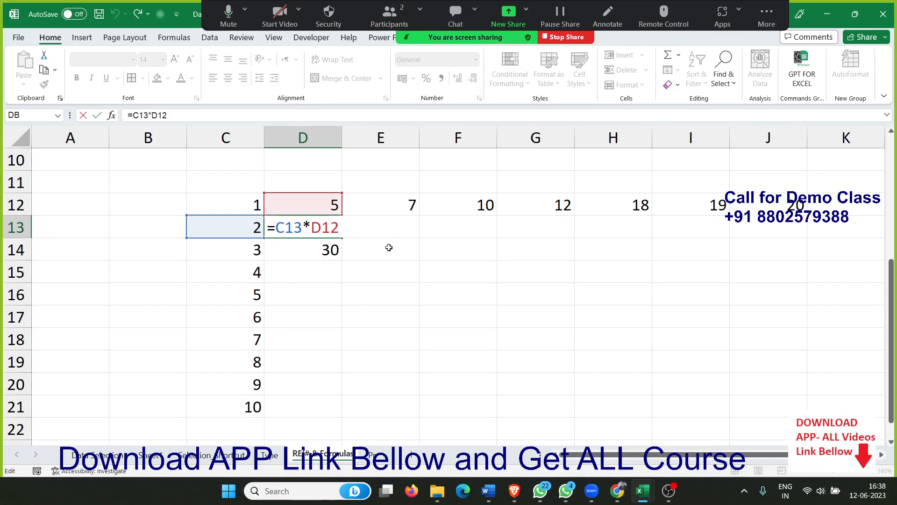
{"action": "type", "text": "$"}
{"action": "key", "text": "Return"}
Step: Copy D13 and try to fill its formula down the range D14:D21
{"action": "key", "text": "Up"}
{"action": "key", "text": "ctrl+c"}
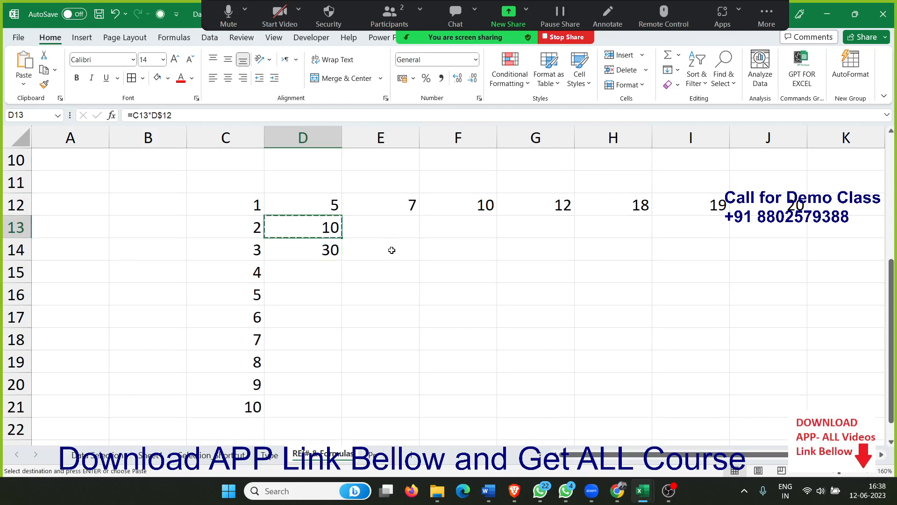
{"action": "key", "text": "Down"}
{"action": "key", "text": "shift+Down"}
{"action": "key", "text": "shift+Down"}
{"action": "key", "text": "shift+Down"}
{"action": "key", "text": "shift+Down"}
{"action": "key", "text": "shift+Down"}
{"action": "key", "text": "shift+Down"}
{"action": "key", "text": "shift+Down"}
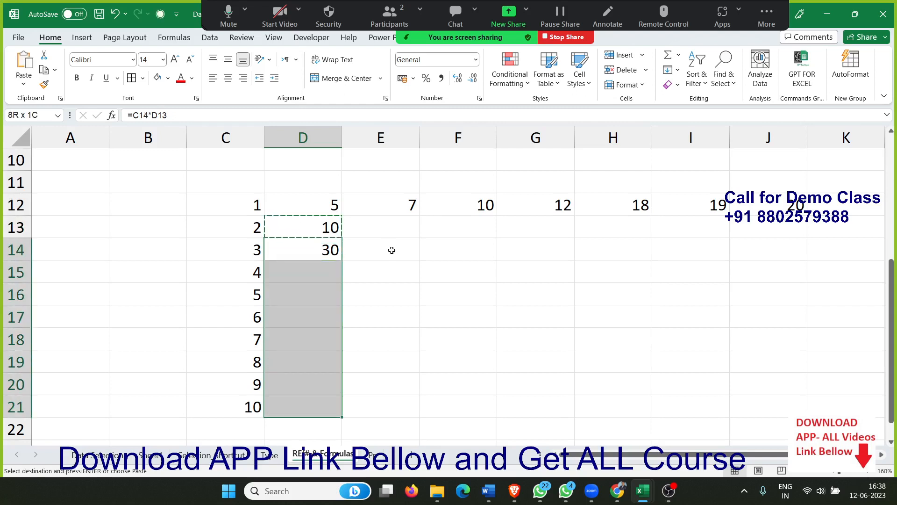
{"action": "key", "text": "Return"}
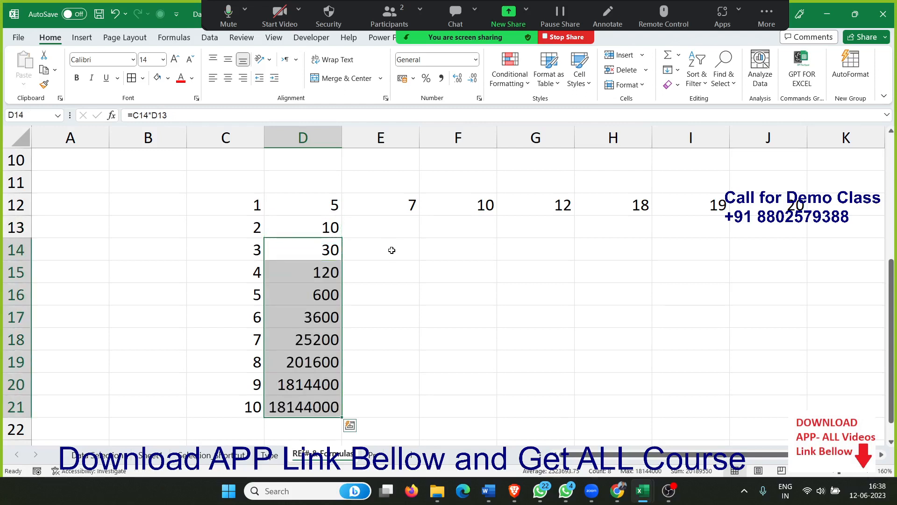
Step: Remove the row lock from the second reference in D13, then restore it as =C13*D$12
{"action": "key", "text": "Up"}
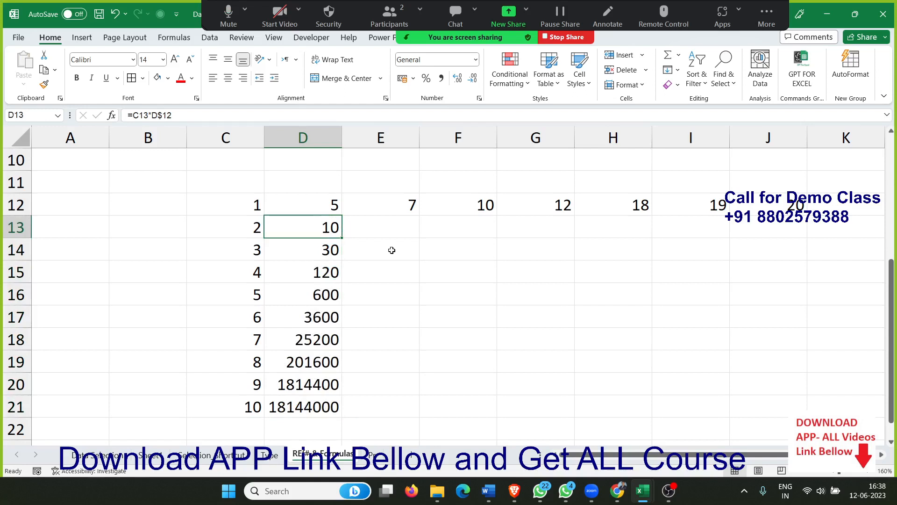
{"action": "key", "text": "F2"}
{"action": "key", "text": "Left"}
{"action": "key", "text": "Left"}
{"action": "key", "text": "Left"}
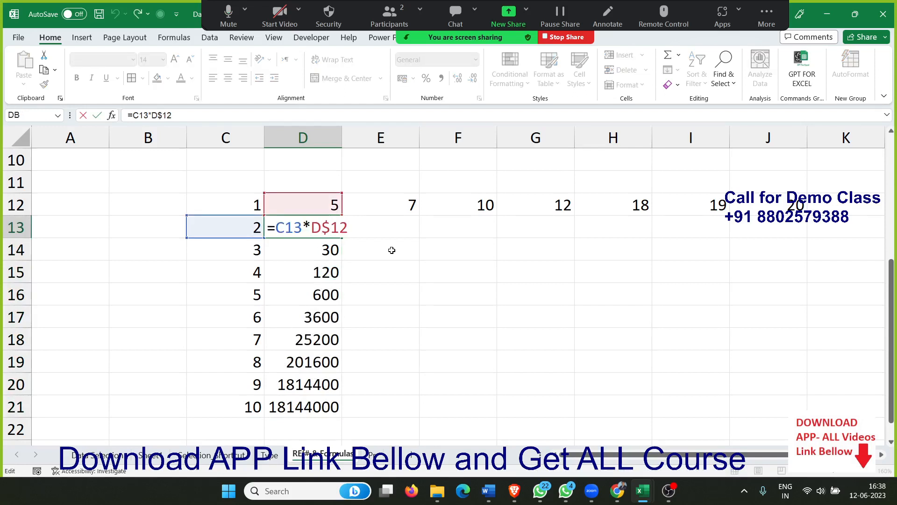
{"action": "key", "text": "Delete"}
{"action": "left_click", "coordinate": [293, 227]}
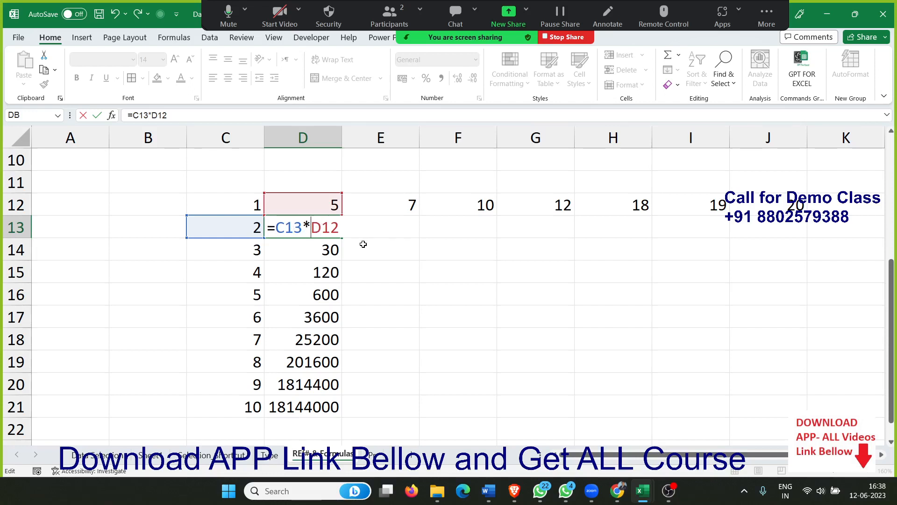
{"action": "key", "text": "Right"}
{"action": "type", "text": "$"}
{"action": "key", "text": "Return"}
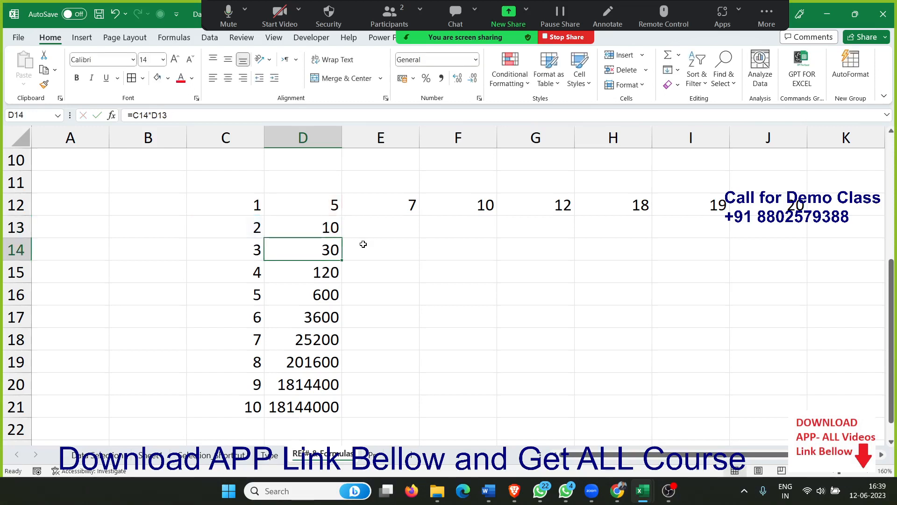
Step: Fill the row-locked D13 formula down through D14:D21
{"action": "key", "text": "ctrl+d"}
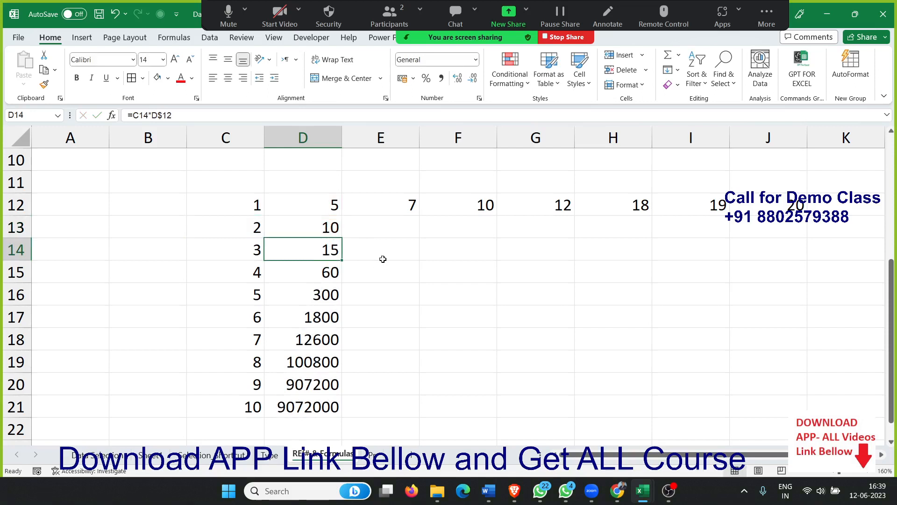
{"action": "double_click", "coordinate": [342, 259]}
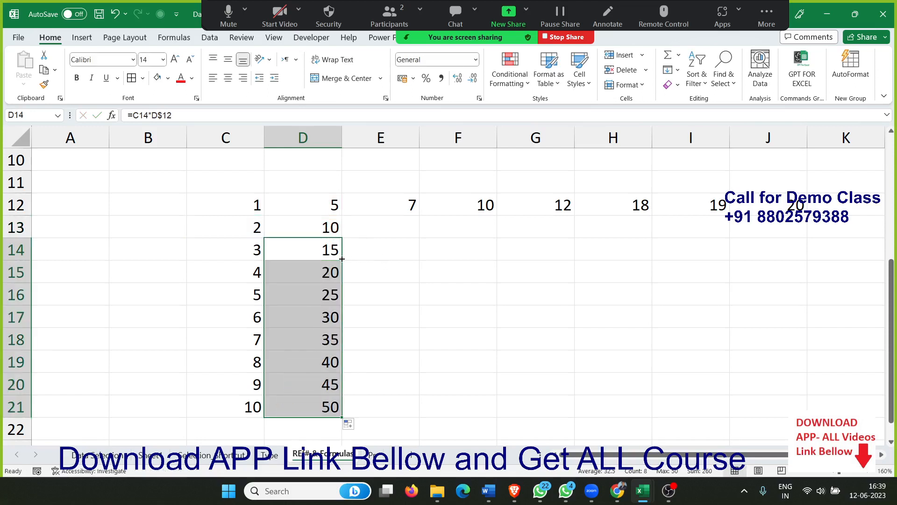
Step: Examine the D$12 reference in the D13 formula and highlight its dollar sign
{"action": "key", "text": "Up"}
{"action": "key", "text": "Up"}
{"action": "key", "text": "Down"}
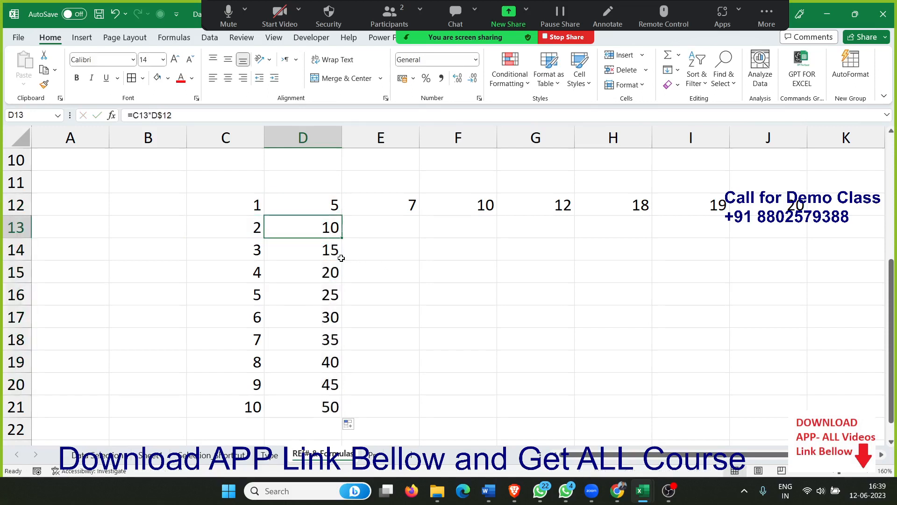
{"action": "key", "text": "F2"}
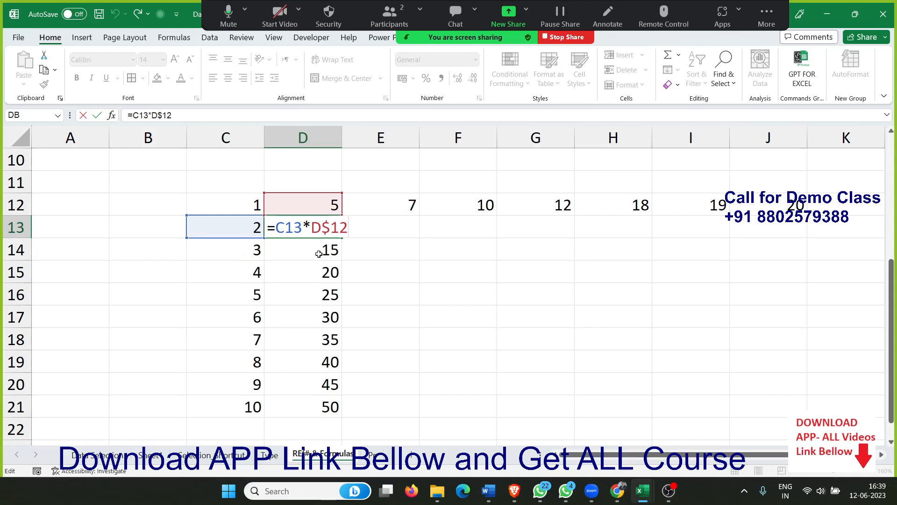
{"action": "double_click", "coordinate": [335, 227]}
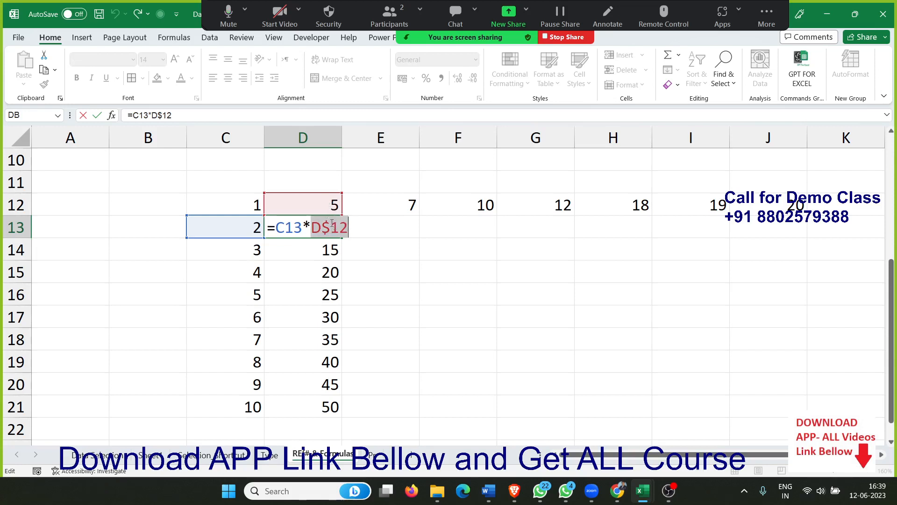
{"action": "left_click", "coordinate": [331, 223]}
{"action": "key", "text": "shift+Left"}
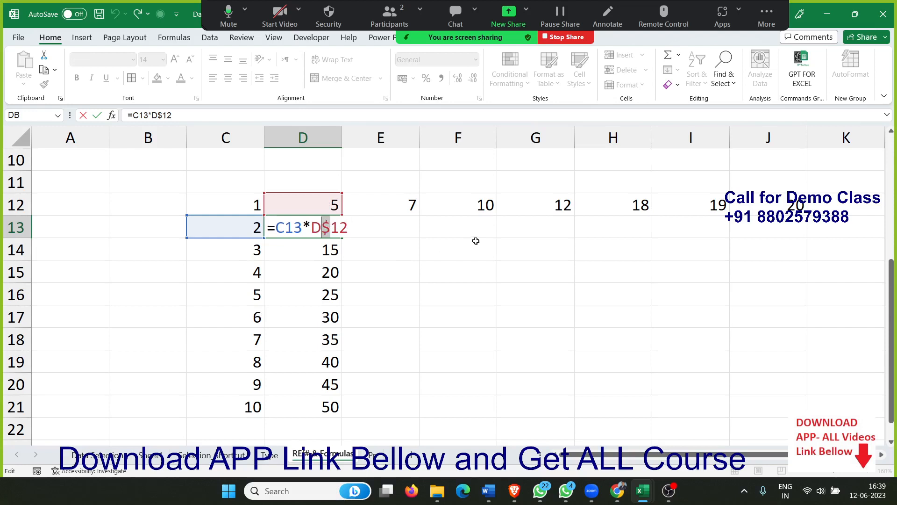
{"action": "key", "text": "Return"}
{"action": "key", "text": "Up"}
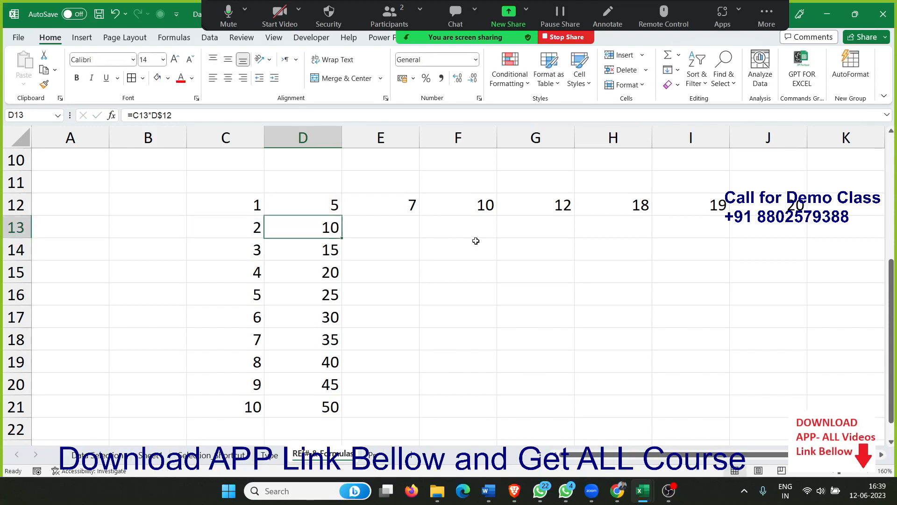
{"action": "key", "text": "ctrl+Down"}
{"action": "key", "text": "ctrl+Up"}
{"action": "key", "text": "Down"}
{"action": "key", "text": "Right"}
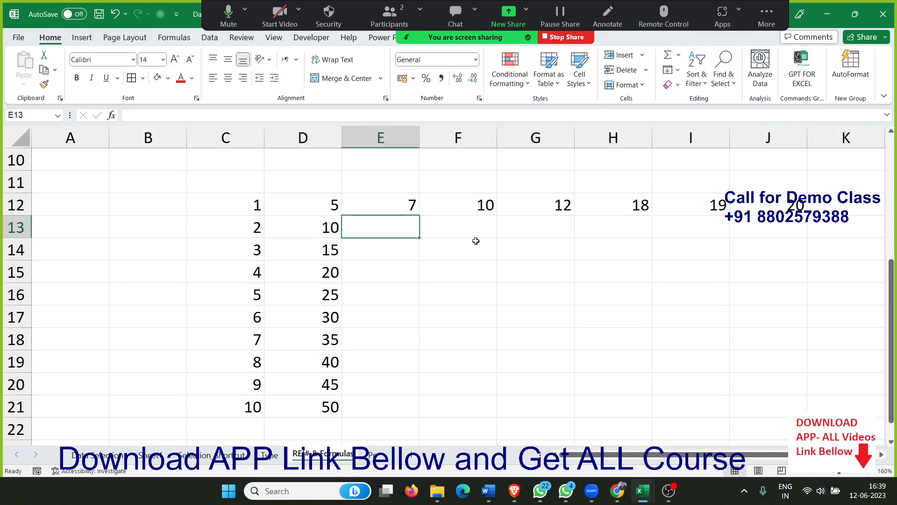
{"action": "key", "text": "Left"}
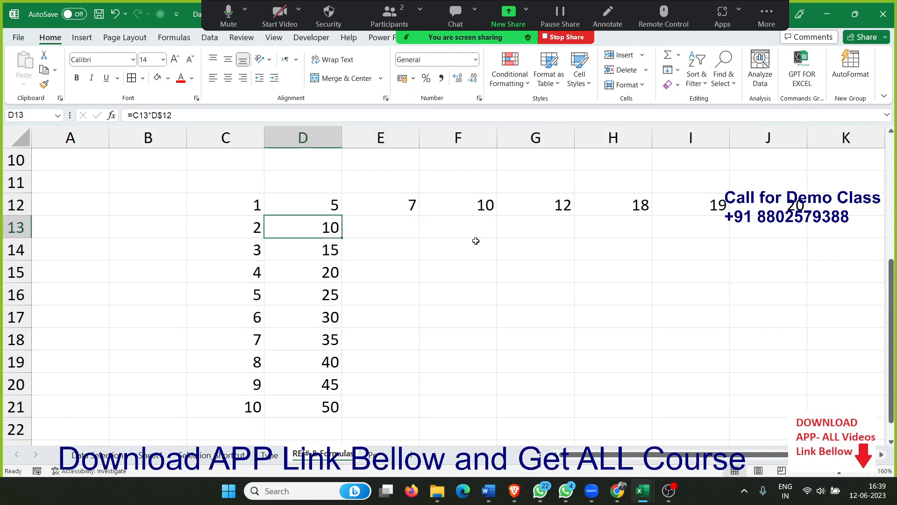
{"action": "key", "text": "Right"}
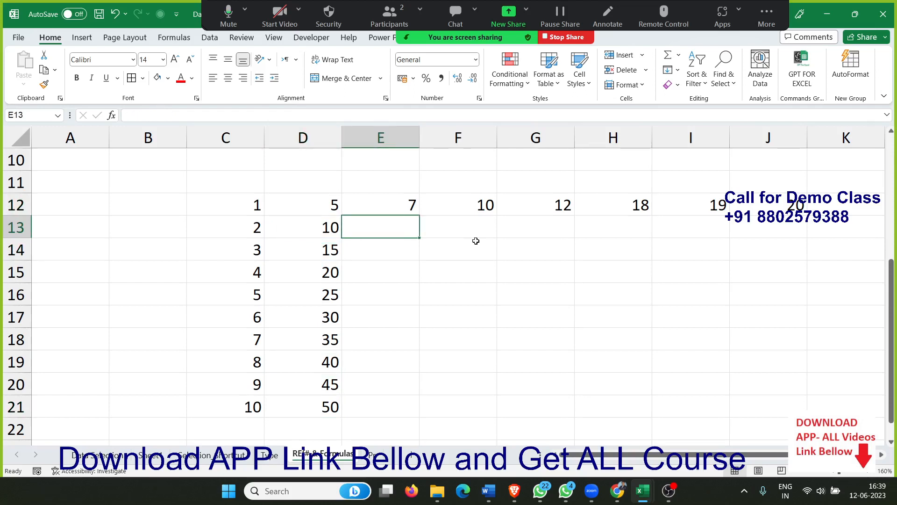
Step: Fill the D13 formula across to E13 and try pointing its first reference at C13
{"action": "left_click", "coordinate": [337, 230]}
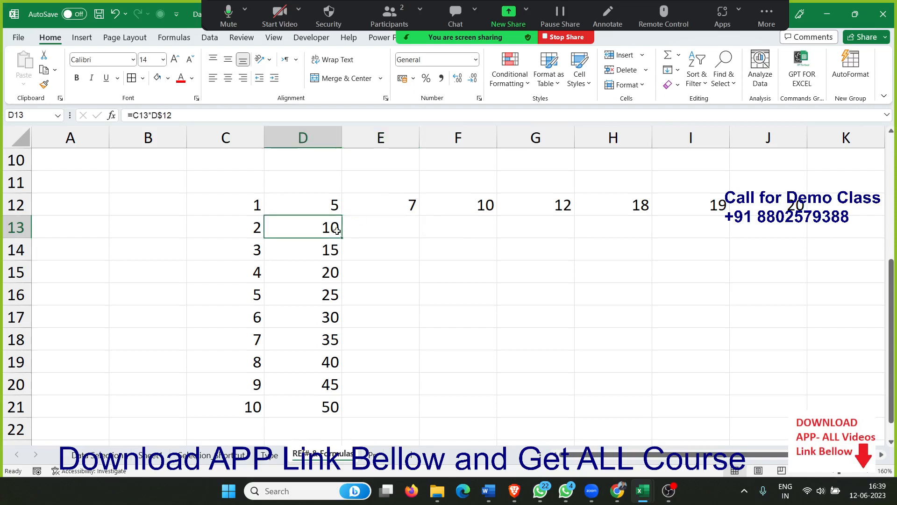
{"action": "left_click_drag", "start_coordinate": [344, 235], "coordinate": [401, 233]}
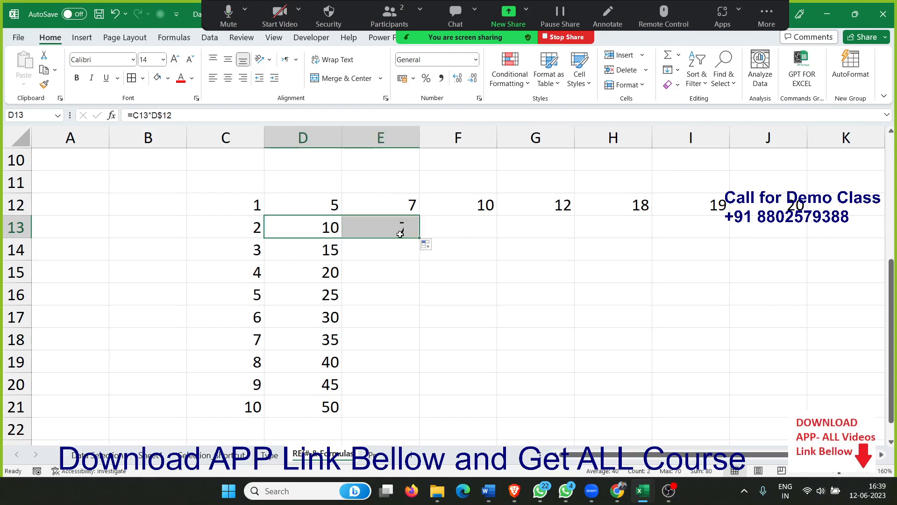
{"action": "left_click", "coordinate": [400, 234]}
{"action": "double_click", "coordinate": [400, 234]}
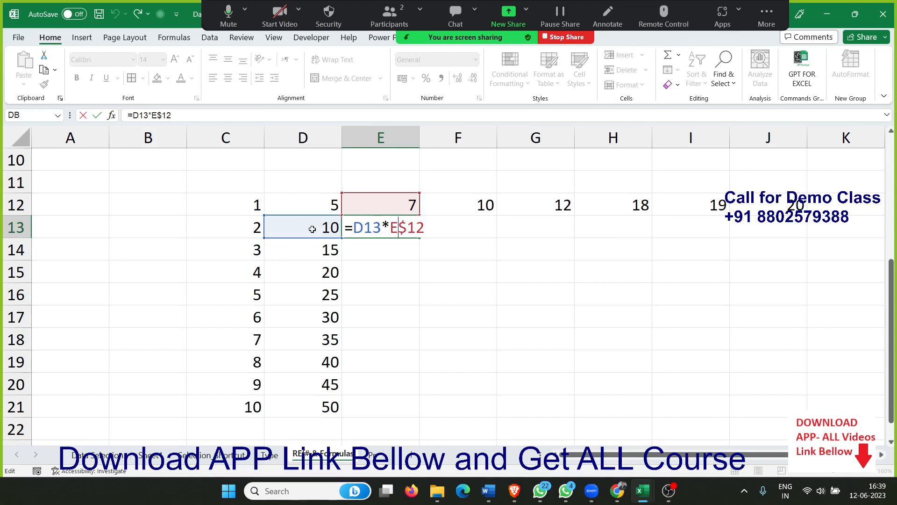
{"action": "left_click", "coordinate": [290, 241]}
{"action": "left_click", "coordinate": [287, 229]}
{"action": "left_click", "coordinate": [263, 227]}
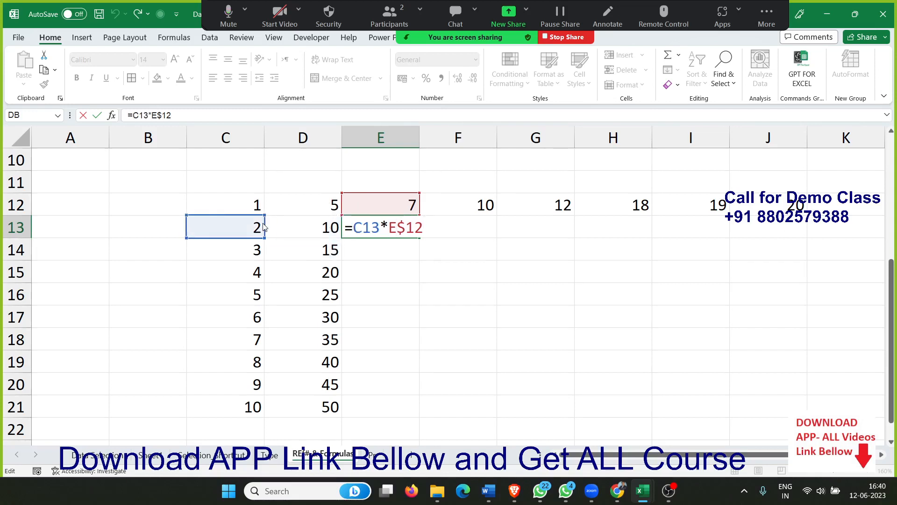
{"action": "key", "text": "Escape"}
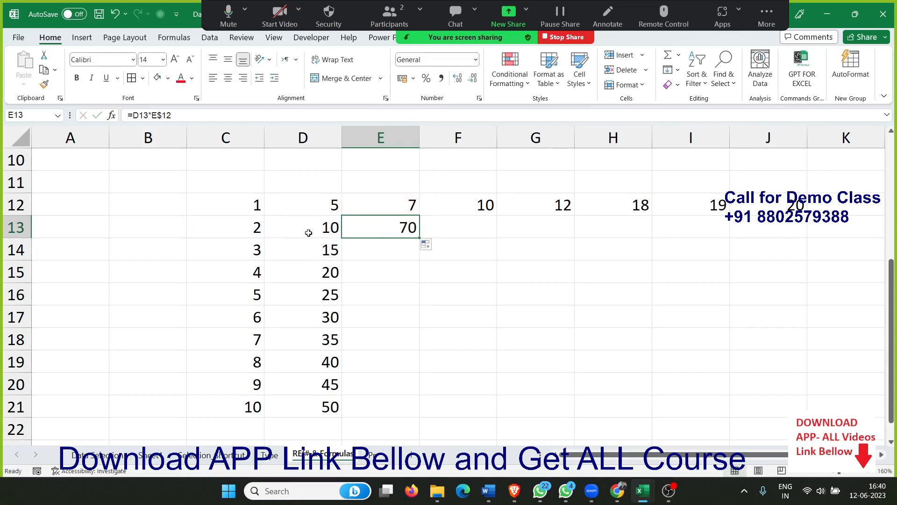
Step: Lock the column of the first reference in D13, making the formula =$C13*D$12
{"action": "left_click", "coordinate": [312, 230]}
{"action": "double_click", "coordinate": [313, 230]}
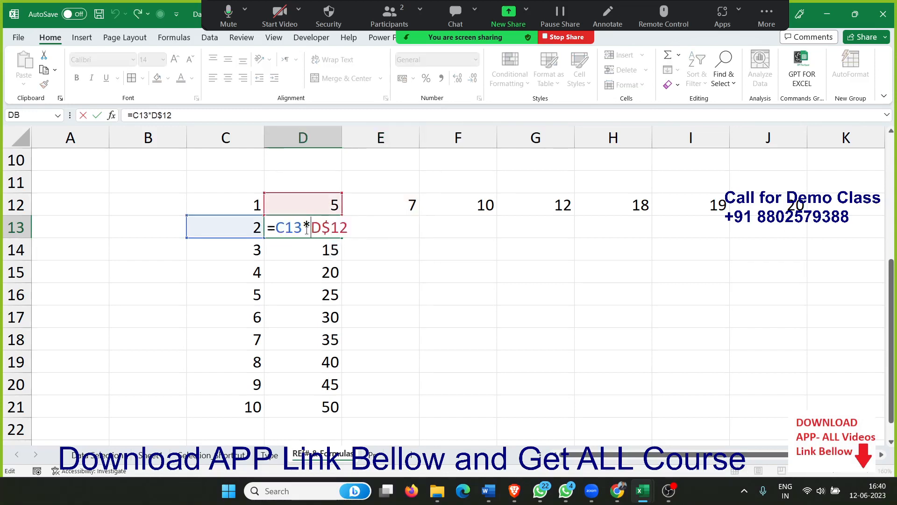
{"action": "left_click", "coordinate": [276, 226]}
{"action": "type", "text": "$"}
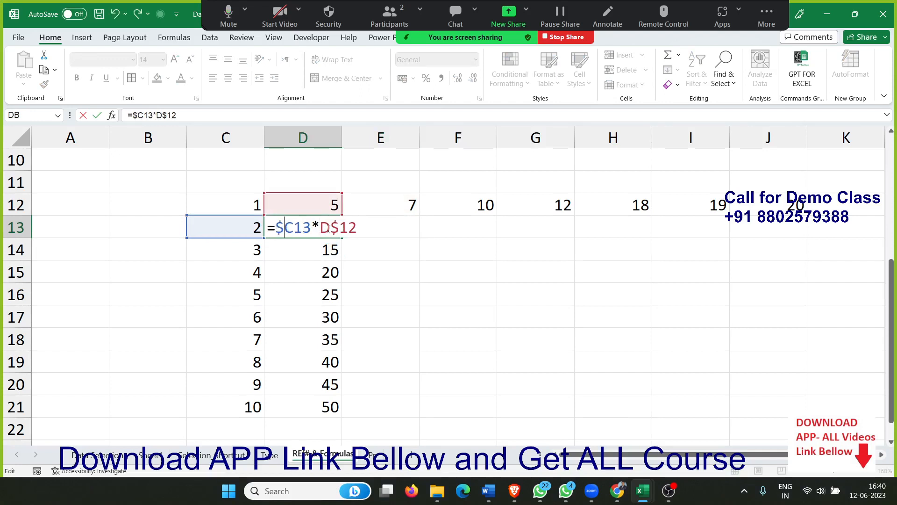
{"action": "key", "text": "Return"}
{"action": "key", "text": "Up"}
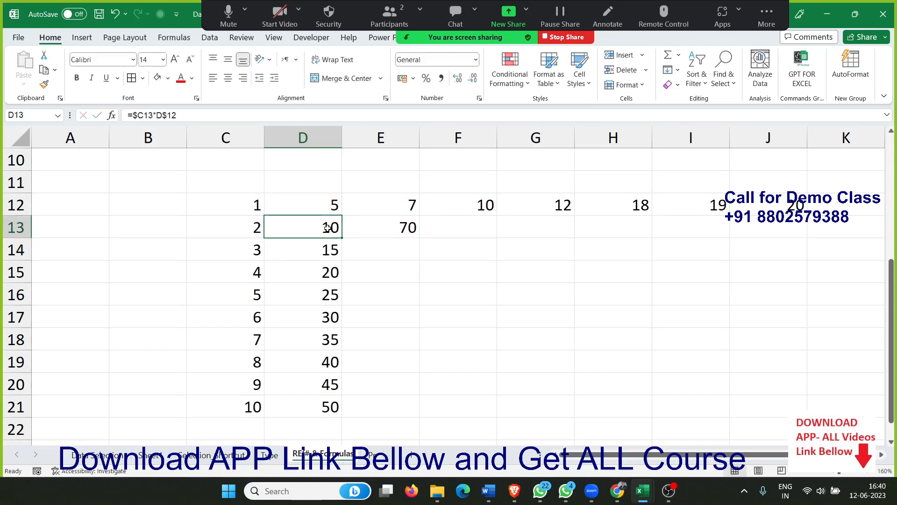
Step: Fill the D13 formula right into E13 and extend it through the range E13:J21 to complete the multiplication table
{"action": "key", "text": "shift+Right"}
{"action": "key", "text": "ctrl+r"}
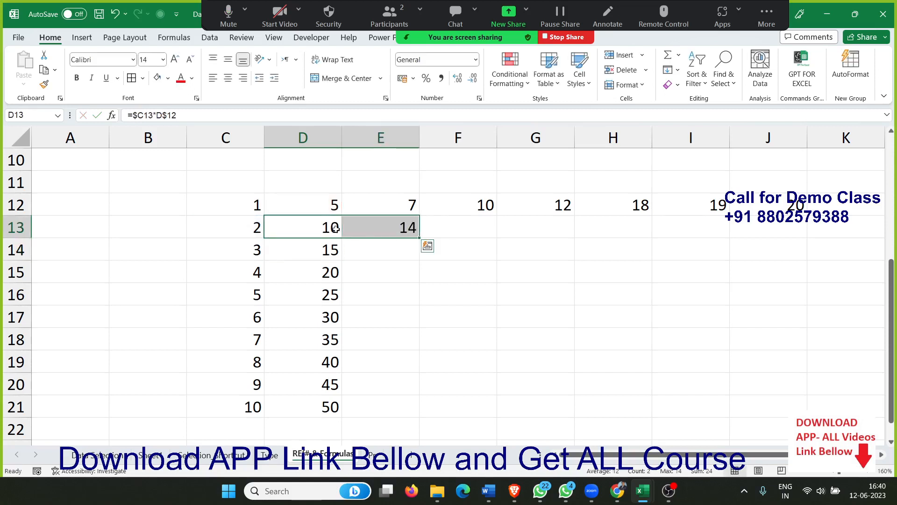
{"action": "left_click", "coordinate": [397, 231]}
{"action": "left_click", "coordinate": [423, 243]}
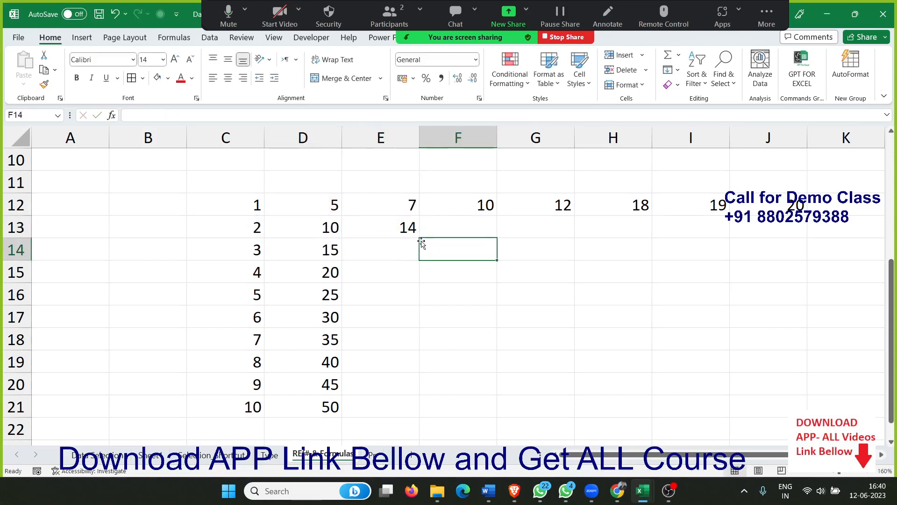
{"action": "left_click", "coordinate": [414, 237]}
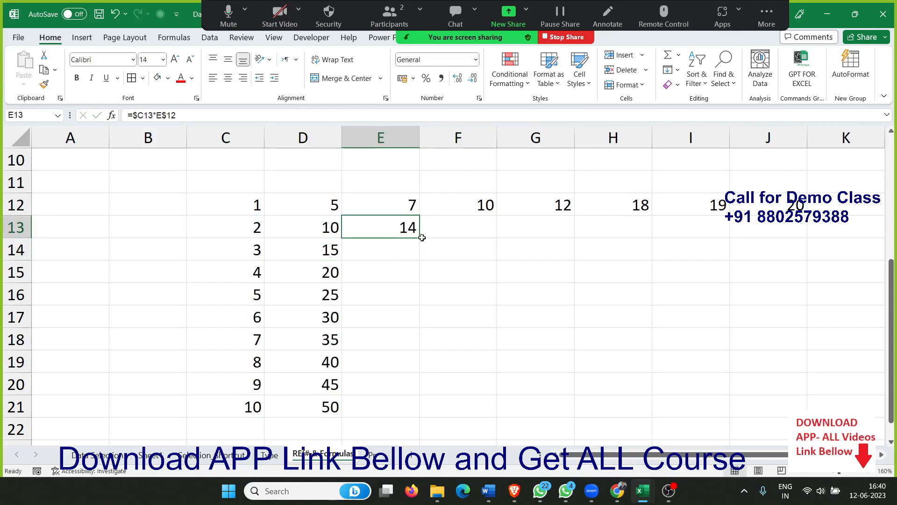
{"action": "left_click_drag", "start_coordinate": [422, 237], "coordinate": [819, 405]}
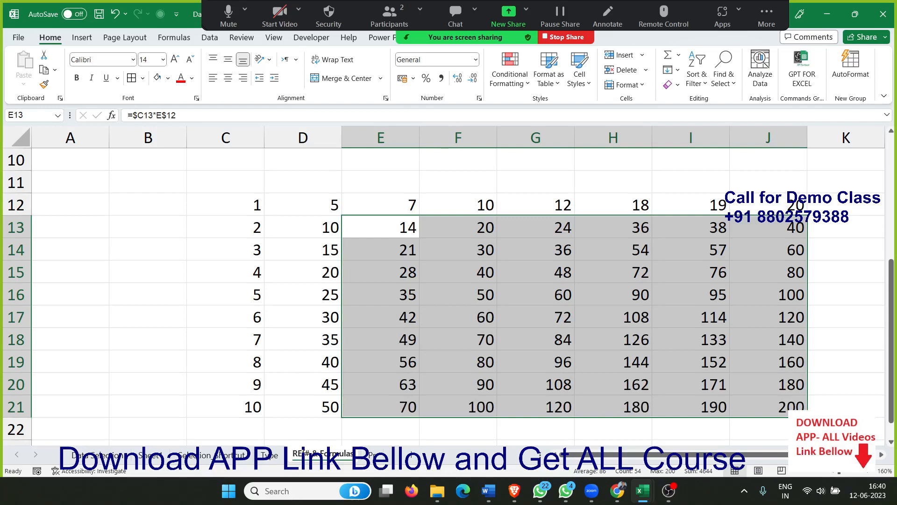
{"action": "scroll", "coordinate": [671, 370], "scroll_direction": "up", "scroll_amount": 3}
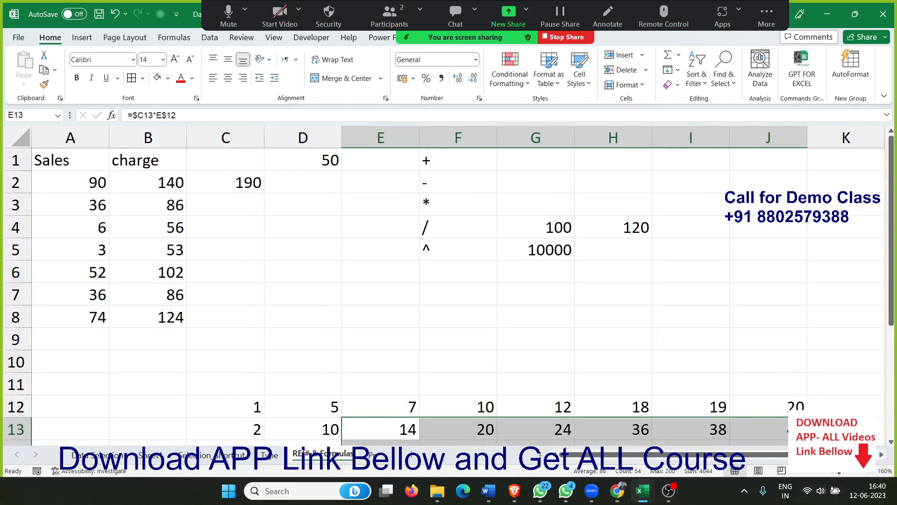
Step: Enter 1 as the starting serial number in cell B12, beside the multiplication table
{"action": "left_click", "coordinate": [125, 391]}
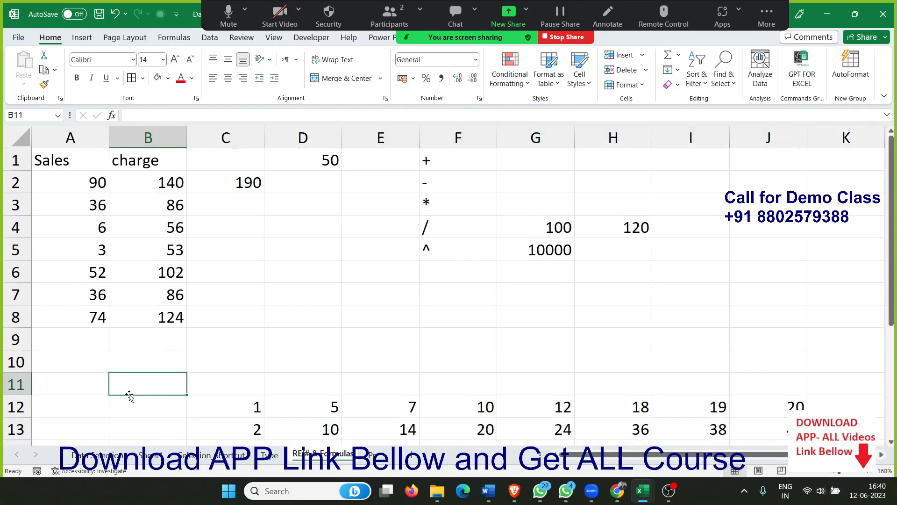
{"action": "left_click", "coordinate": [120, 415]}
{"action": "scroll", "coordinate": [122, 416], "scroll_direction": "down", "scroll_amount": 1}
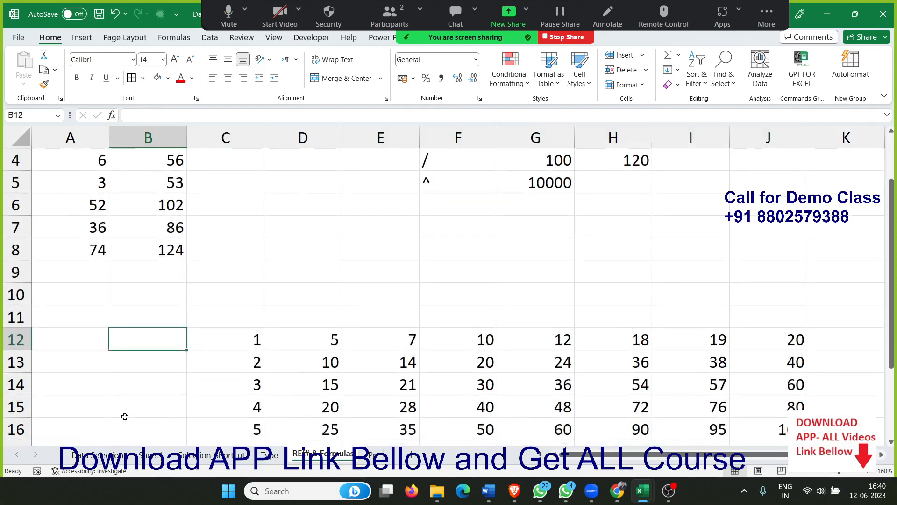
{"action": "type", "text": "1"}
{"action": "key", "text": "Return"}
{"action": "key", "text": "Up"}
{"action": "key", "text": "Down"}
{"action": "key", "text": "Down"}
{"action": "key", "text": "Down"}
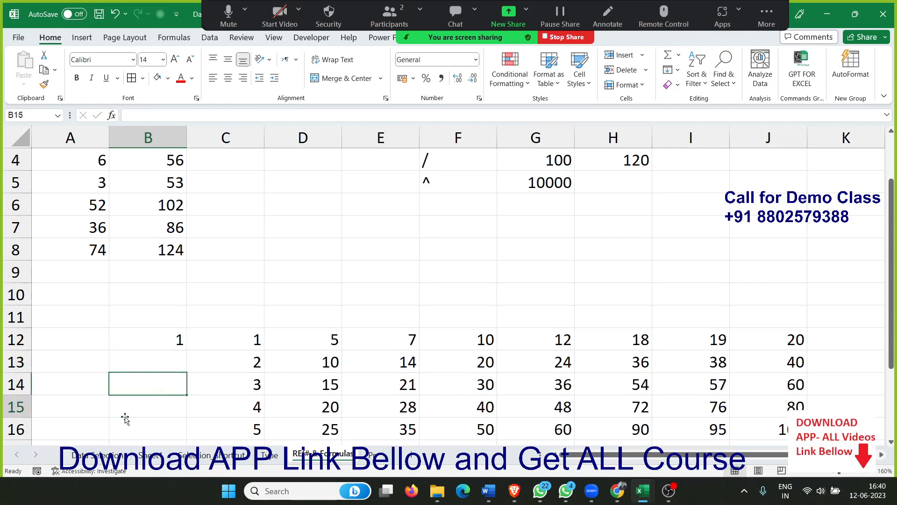
{"action": "key", "text": "Up"}
{"action": "key", "text": "Up"}
{"action": "key", "text": "Up"}
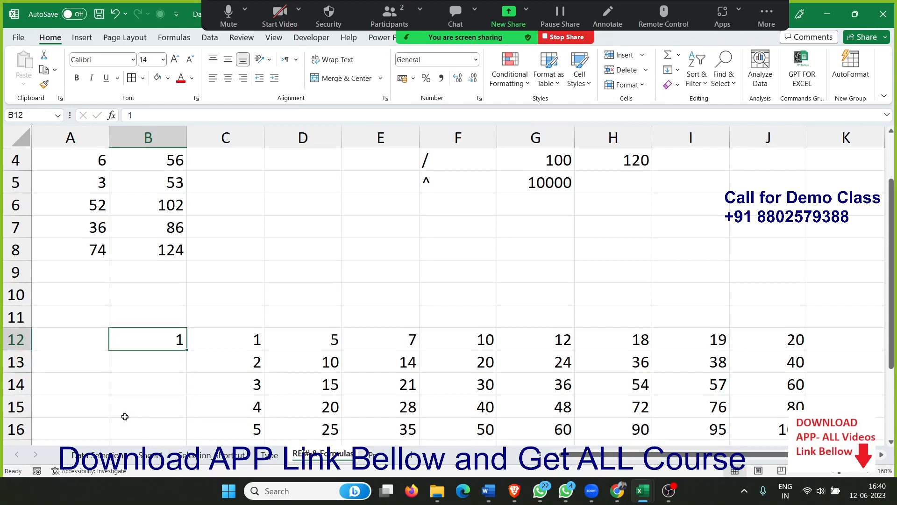
{"action": "key", "text": "Down"}
{"action": "key", "text": "Down"}
{"action": "key", "text": "Down"}
{"action": "key", "text": "Down"}
{"action": "key", "text": "Down"}
{"action": "key", "text": "Down"}
{"action": "key", "text": "Down"}
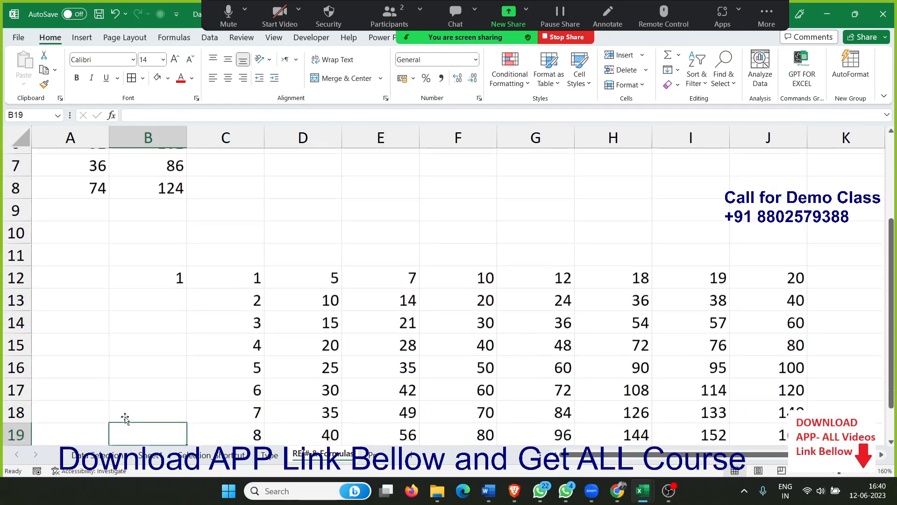
{"action": "key", "text": "Down"}
{"action": "key", "text": "Down"}
{"action": "key", "text": "Up"}
{"action": "key", "text": "Up"}
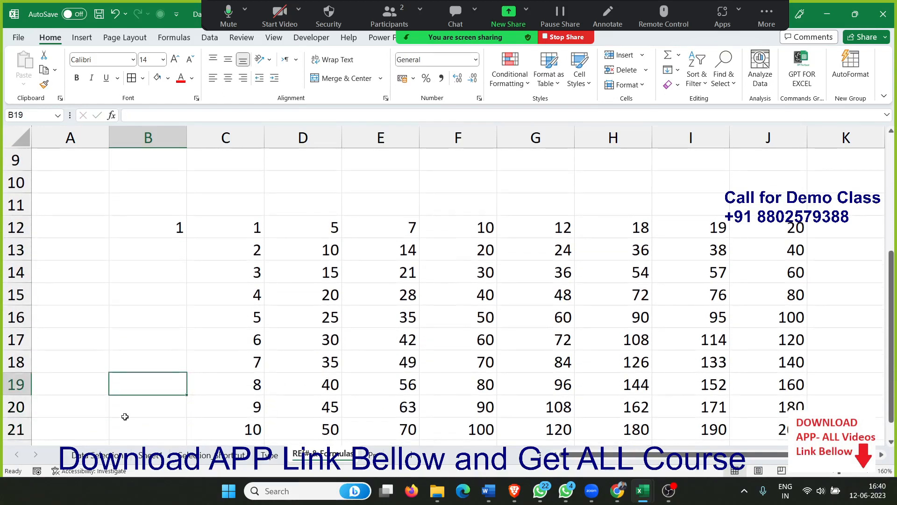
{"action": "key", "text": "Up"}
{"action": "key", "text": "Up"}
{"action": "key", "text": "Up"}
{"action": "key", "text": "Up"}
{"action": "key", "text": "Up"}
{"action": "key", "text": "Up"}
{"action": "key", "text": "Up"}
{"action": "key", "text": "Up"}
{"action": "key", "text": "Up"}
{"action": "key", "text": "Up"}
{"action": "key", "text": "Up"}
{"action": "key", "text": "Up"}
{"action": "key", "text": "Up"}
{"action": "key", "text": "Up"}
{"action": "key", "text": "Up"}
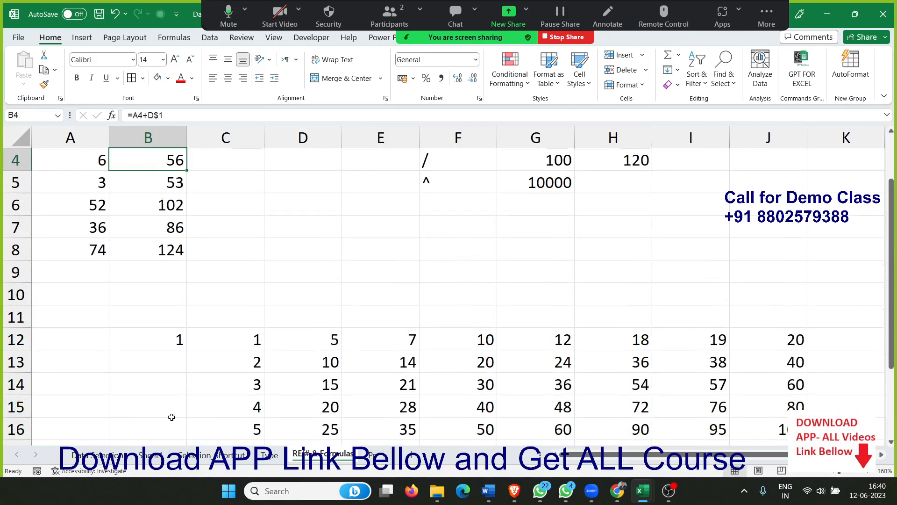
Step: Enter 2 in B13 and fill the series from B12:B13 down to B21
{"action": "scroll", "coordinate": [231, 342], "scroll_direction": "down", "scroll_amount": 1}
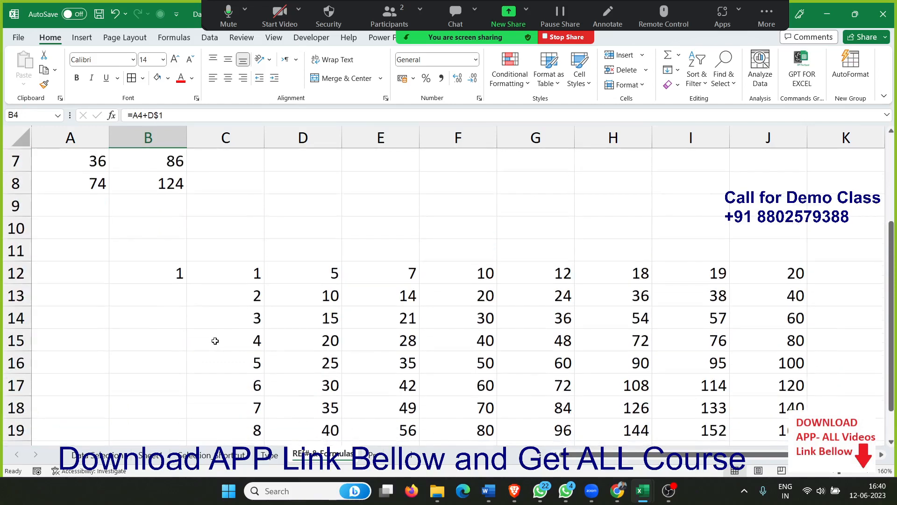
{"action": "left_click", "coordinate": [166, 274]}
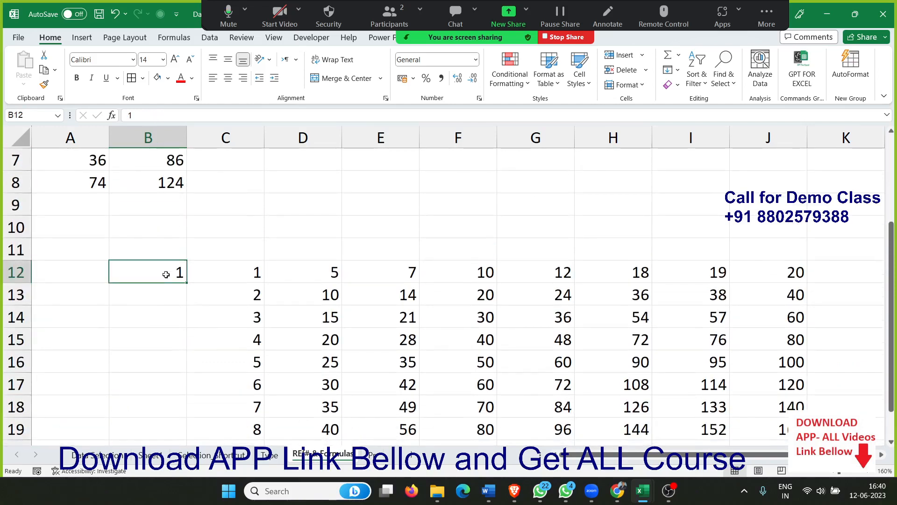
{"action": "key", "text": "Down"}
{"action": "type", "text": "2"}
{"action": "key", "text": "ctrl+Return"}
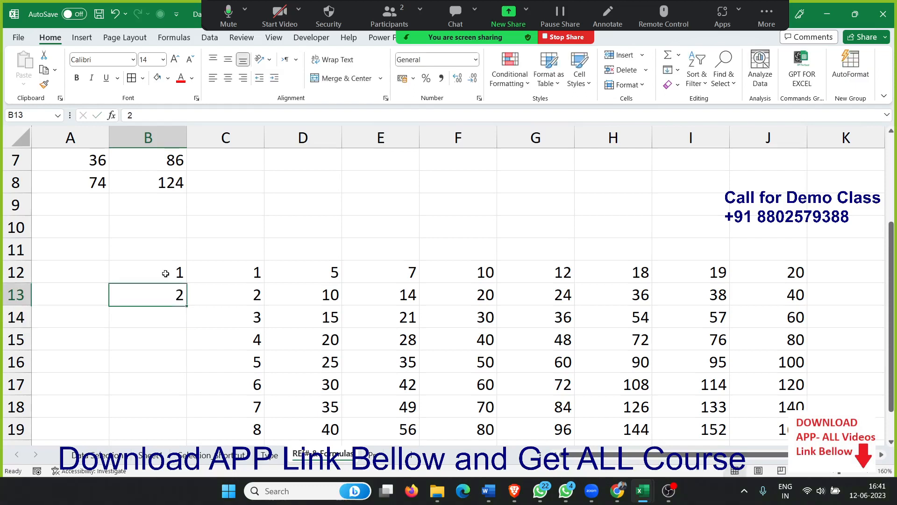
{"action": "left_click", "coordinate": [166, 273]}
{"action": "key", "text": "shift+Down"}
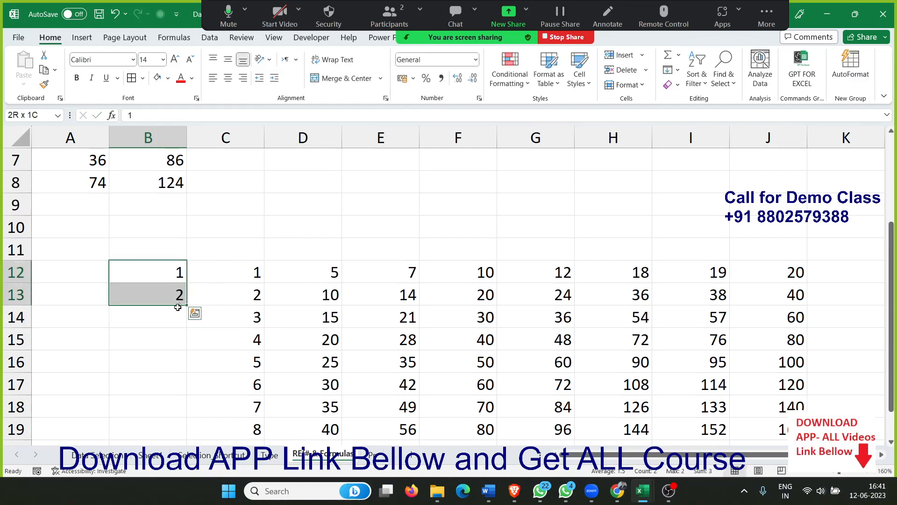
{"action": "left_click_drag", "start_coordinate": [185, 307], "coordinate": [175, 420]}
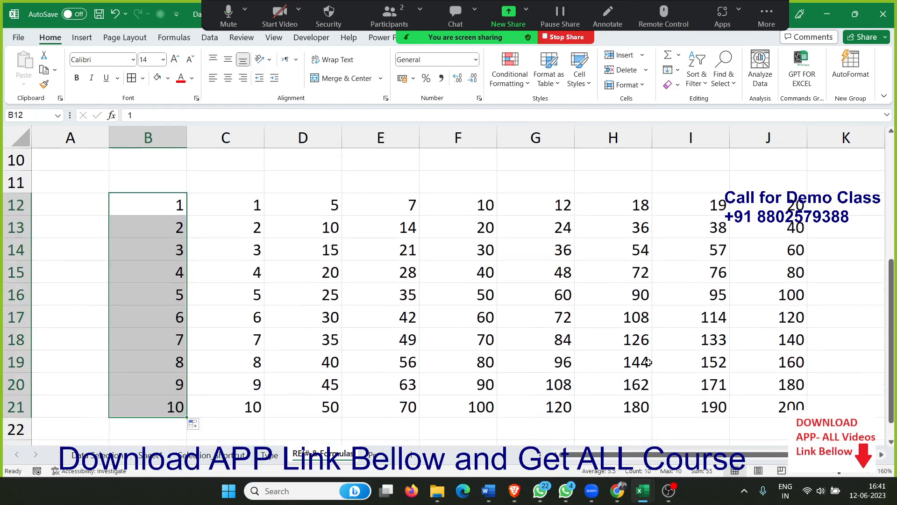
Step: Clear the typed serial numbers in B13:B21, keeping only the starting number in B12
{"action": "key", "text": "Up"}
{"action": "key", "text": "Down"}
{"action": "key", "text": "Down"}
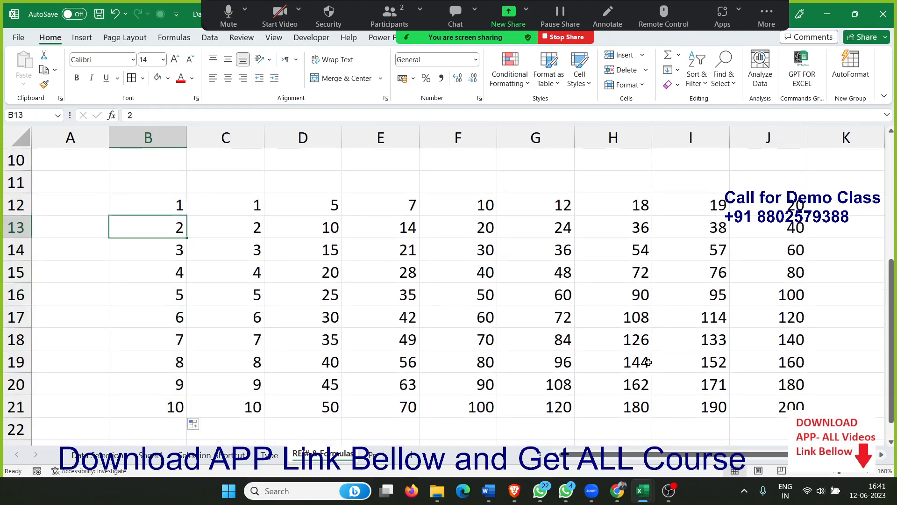
{"action": "key", "text": "ctrl+shift+Down"}
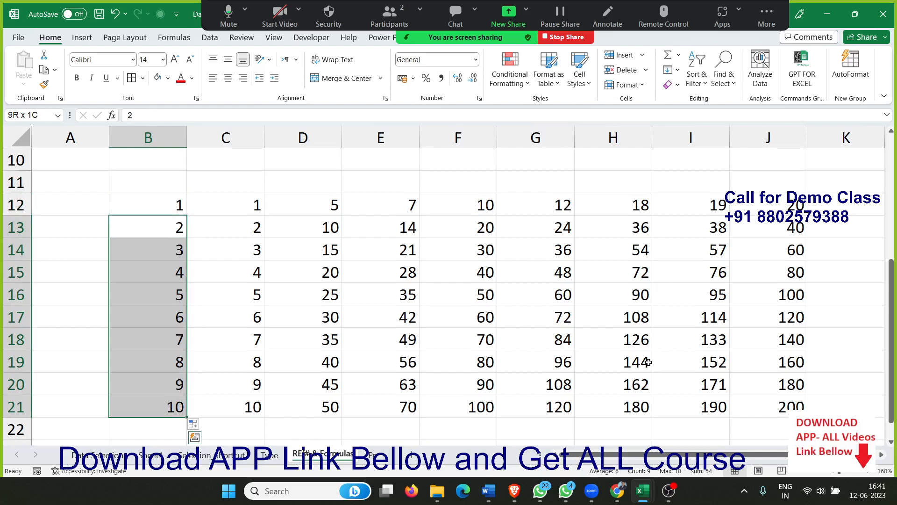
{"action": "key", "text": "Delete"}
{"action": "key", "text": "Up"}
{"action": "key", "text": "Down"}
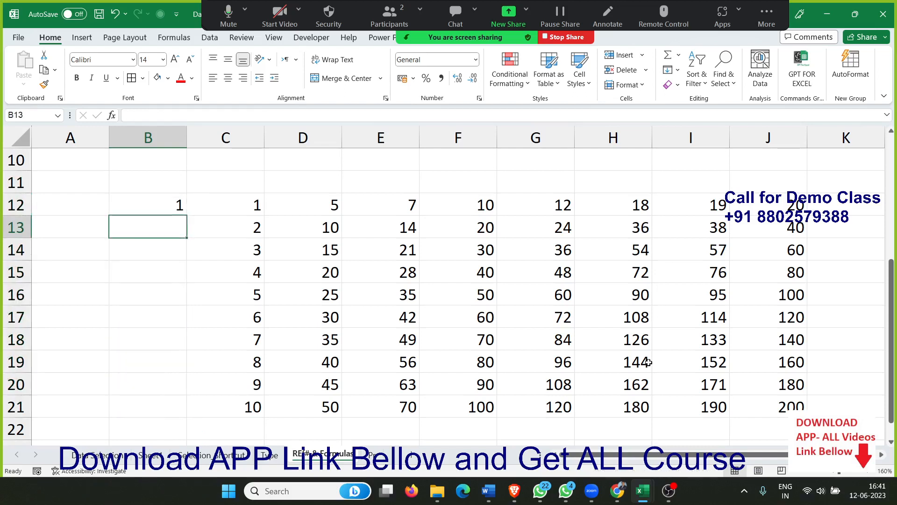
Step: Enter the formula =B12+1 in B13 and fill it down to B21
{"action": "type", "text": "="}
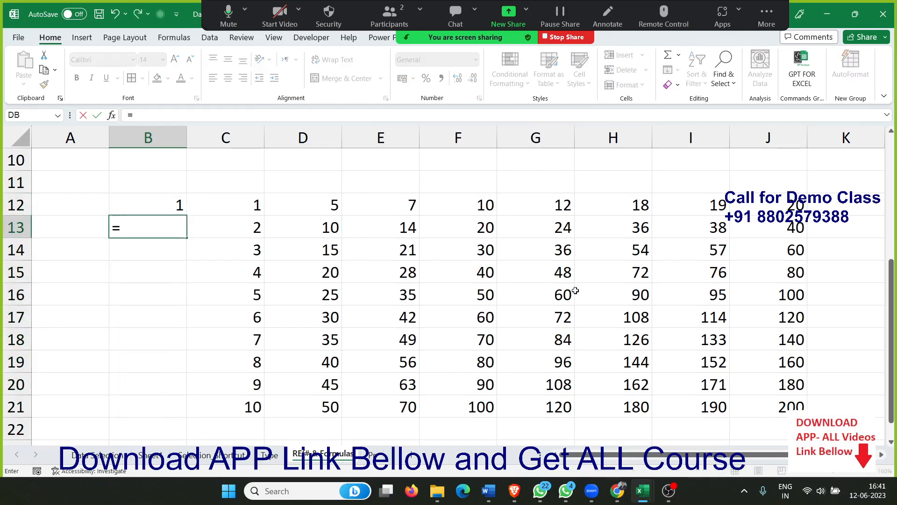
{"action": "left_click", "coordinate": [159, 201]}
{"action": "type", "text": "+1"}
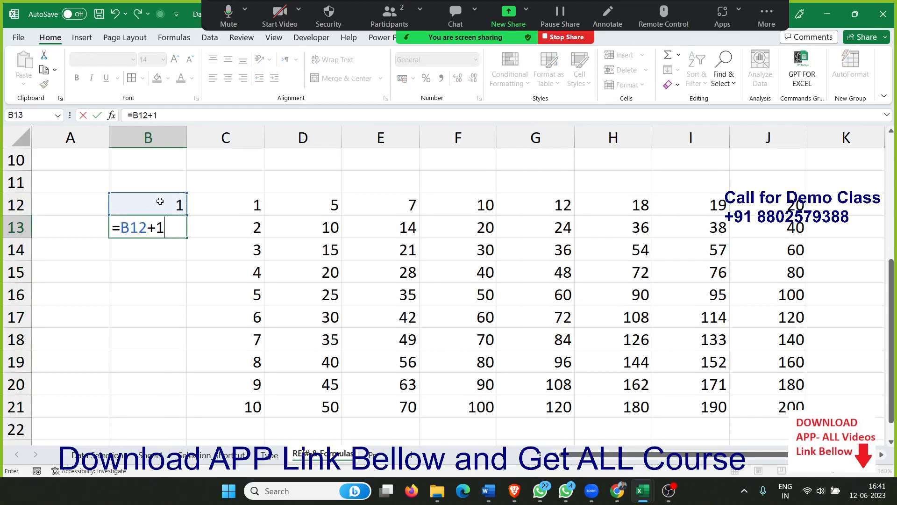
{"action": "key", "text": "Return"}
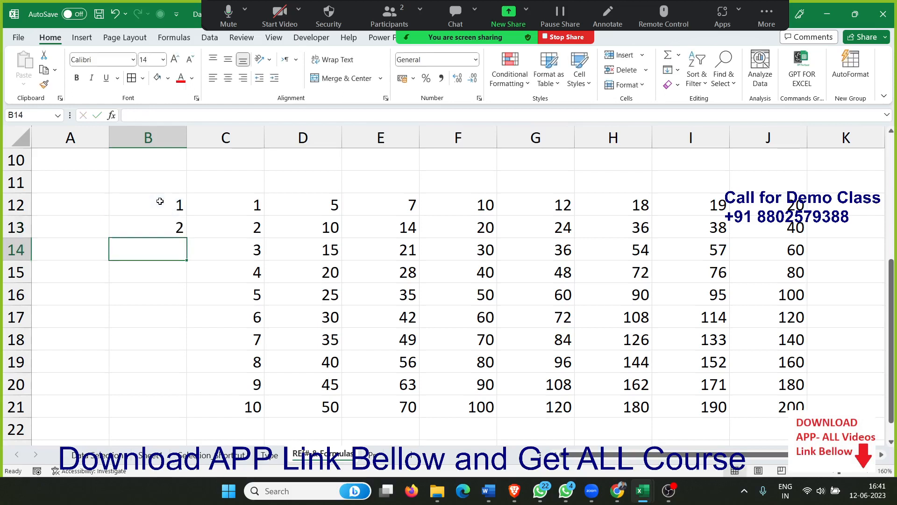
{"action": "left_click", "coordinate": [160, 231]}
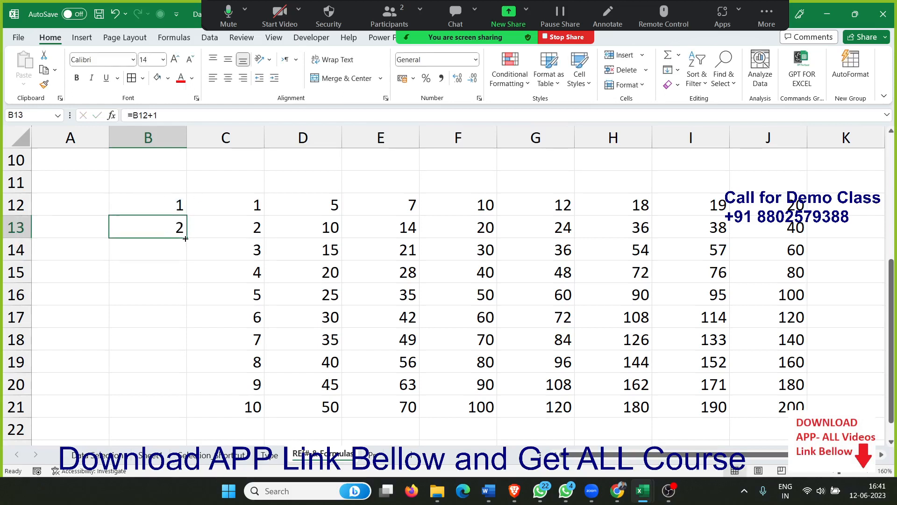
{"action": "left_click_drag", "start_coordinate": [181, 238], "coordinate": [168, 413]}
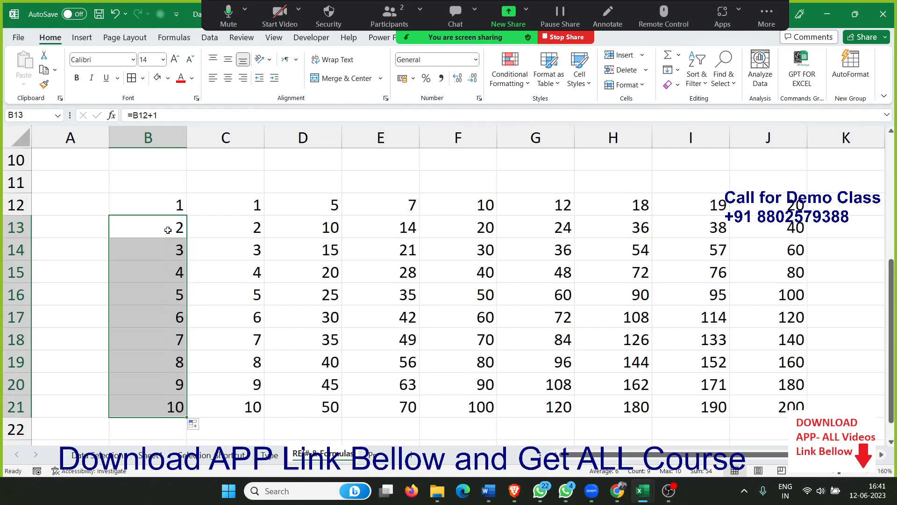
Step: Set the starting number in B12 first to 12 and then to 50 to renumber the column
{"action": "left_click", "coordinate": [171, 211]}
{"action": "type", "text": "12"}
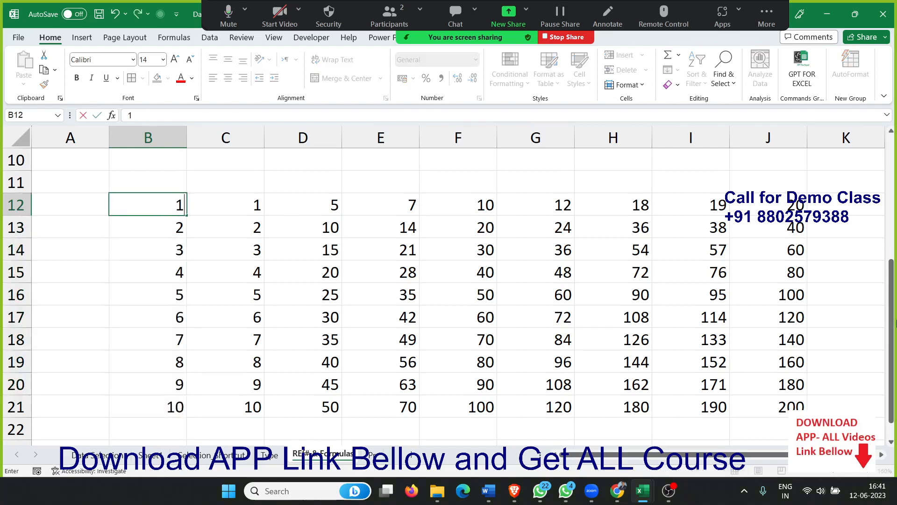
{"action": "key", "text": "Return"}
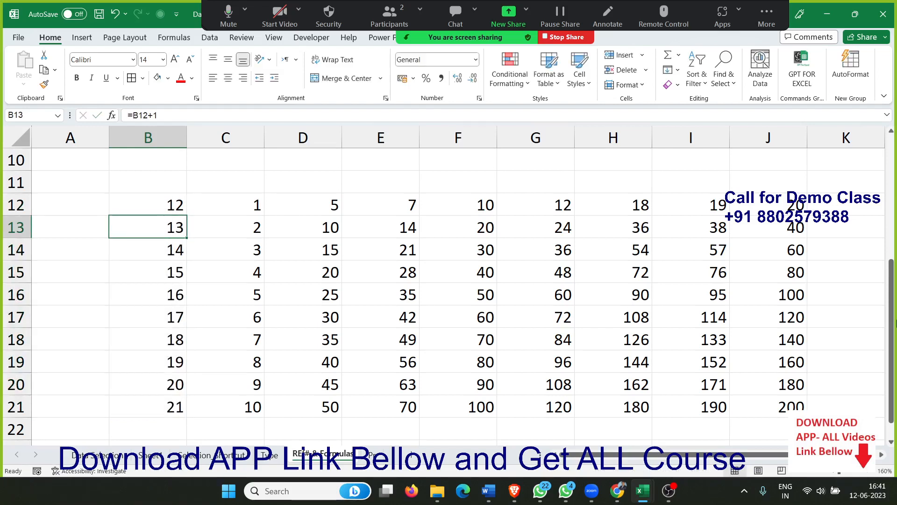
{"action": "key", "text": "Up"}
{"action": "type", "text": "50"}
{"action": "key", "text": "Return"}
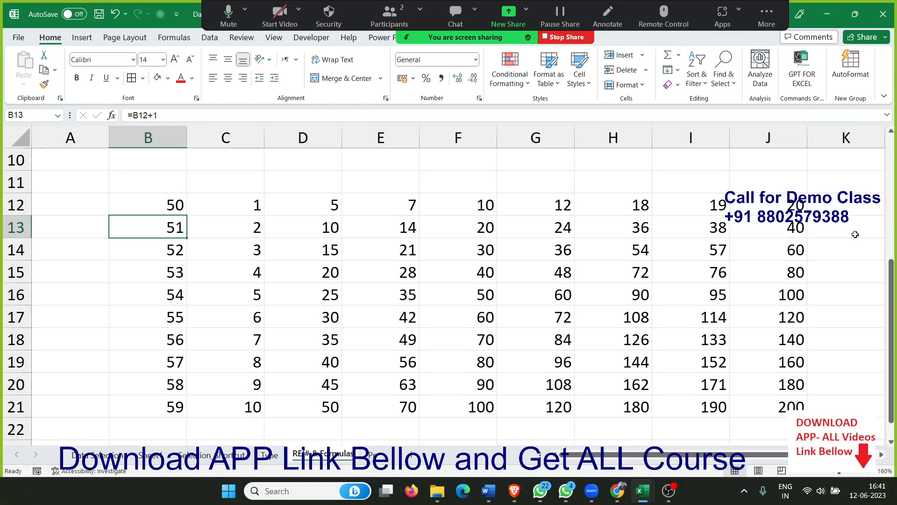
Step: On the Data Selection sheet, insert five blank columns before column A
{"action": "left_click", "coordinate": [142, 456]}
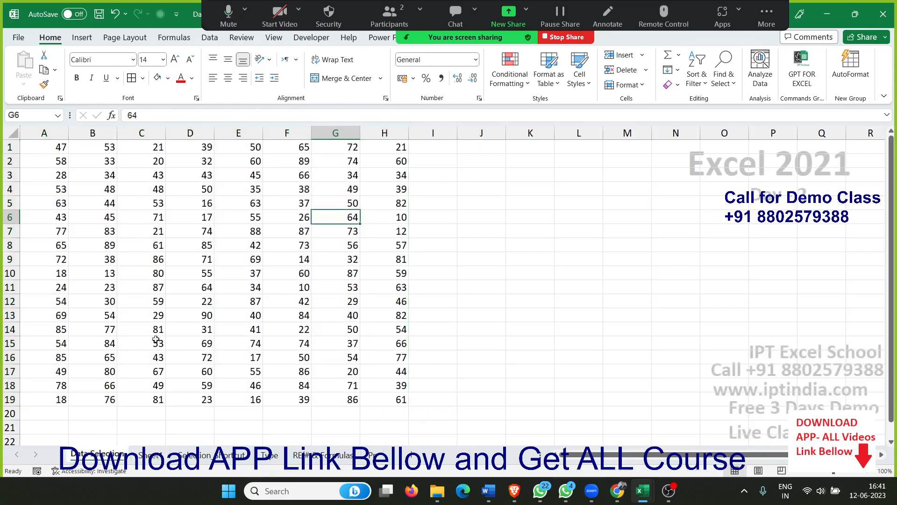
{"action": "left_click", "coordinate": [59, 134]}
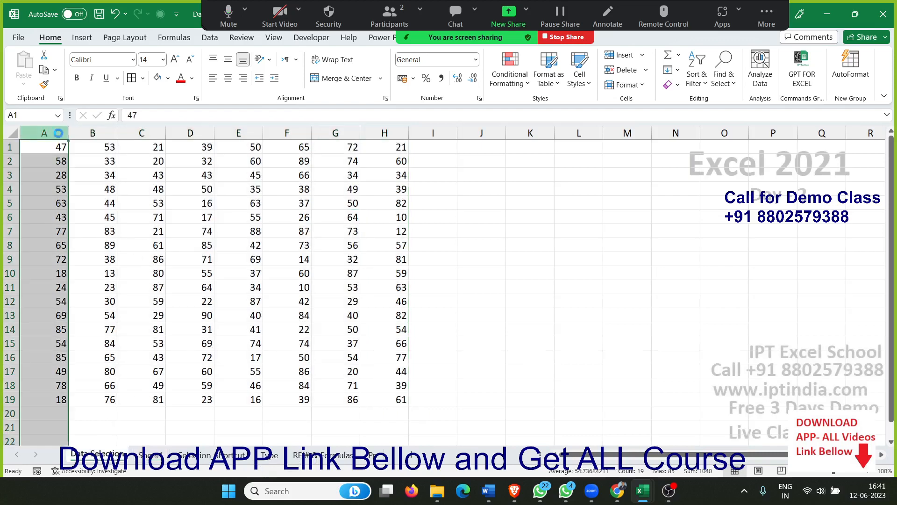
{"action": "key", "text": "ctrl+shift+plus"}
{"action": "key", "text": "ctrl+shift+plus"}
{"action": "key", "text": "ctrl+shift+plus"}
{"action": "key", "text": "ctrl+shift+plus"}
{"action": "key", "text": "ctrl+shift+plus"}
{"action": "key", "text": "ctrl+Home"}
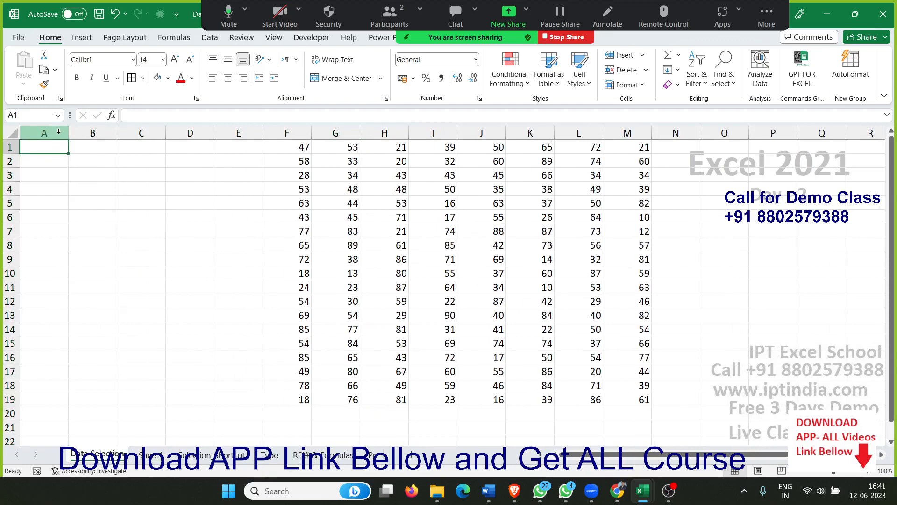
Step: Enter 1 and 2 in A1:A2 and fill the number series down to A75
{"action": "type", "text": "1"}
{"action": "key", "text": "Escape"}
{"action": "type", "text": "1"}
{"action": "key", "text": "Return"}
{"action": "type", "text": "2"}
{"action": "left_click_drag", "start_coordinate": [45, 147], "coordinate": [45, 161]}
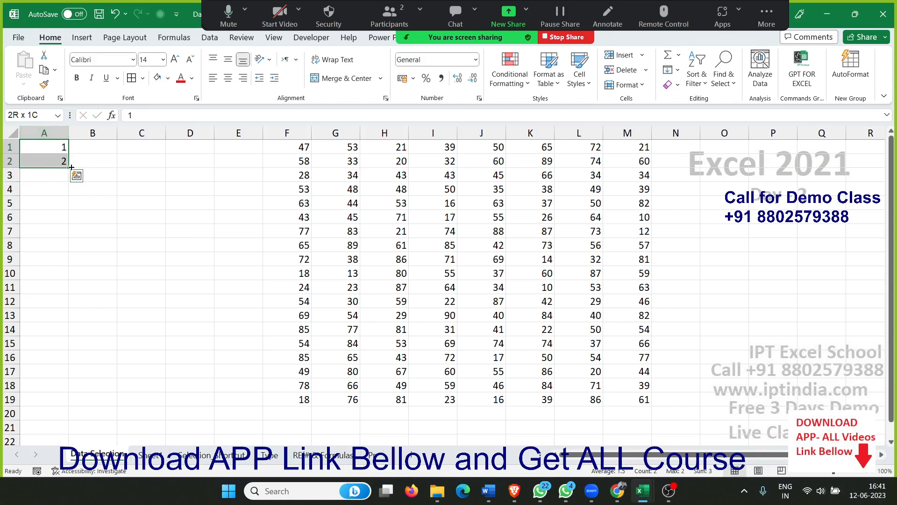
{"action": "left_click_drag", "start_coordinate": [71, 167], "coordinate": [72, 363]}
{"action": "scroll", "coordinate": [75, 363], "scroll_direction": "up", "scroll_amount": 13}
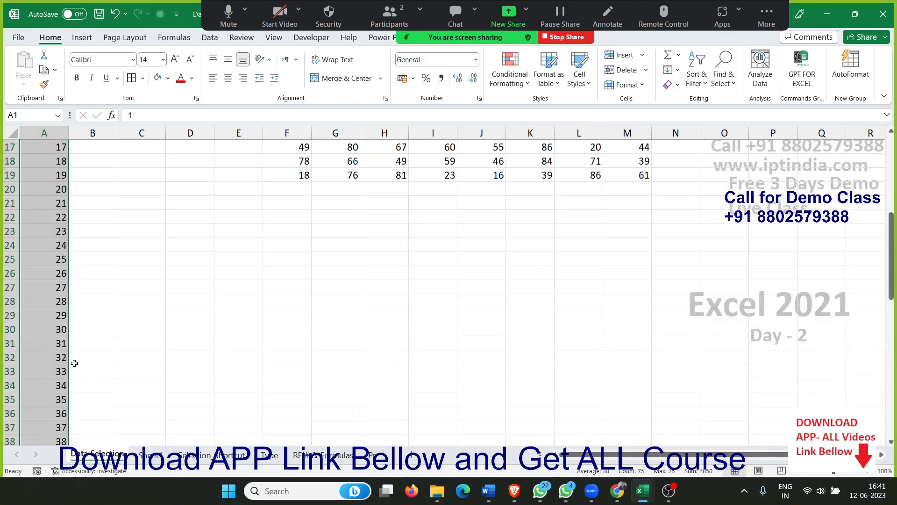
{"action": "scroll", "coordinate": [75, 363], "scroll_direction": "up", "scroll_amount": 5}
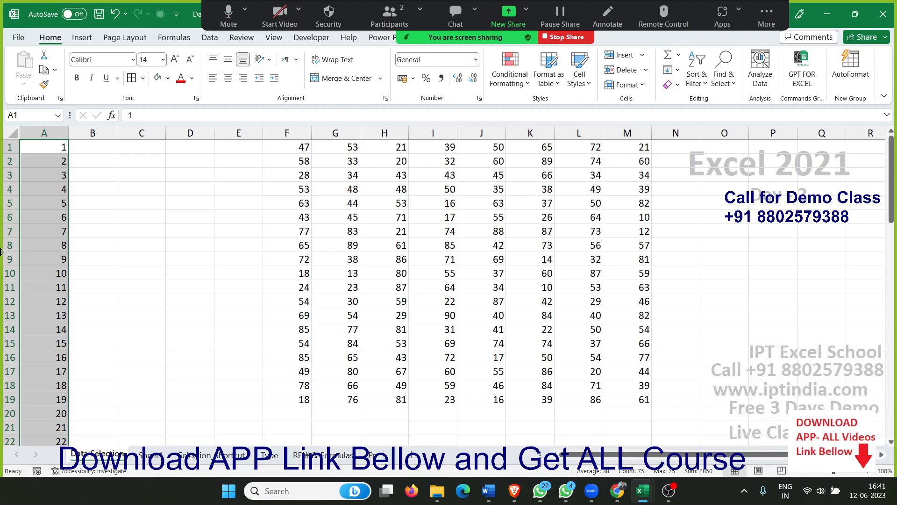
Step: Delete nine entire rows, 20 through 28, from the numbered list
{"action": "scroll", "coordinate": [2, 373], "scroll_direction": "down", "scroll_amount": 4}
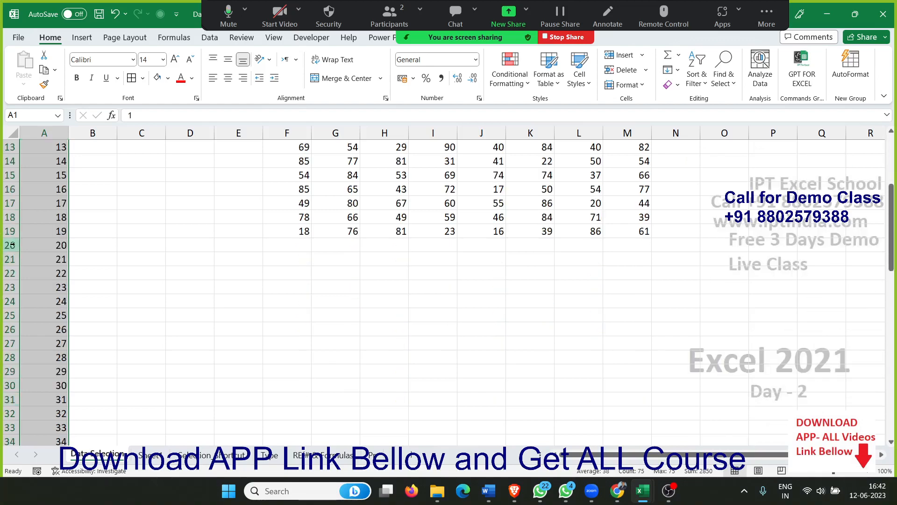
{"action": "left_click_drag", "start_coordinate": [2, 246], "coordinate": [2, 360]}
{"action": "key", "text": "ctrl+minus"}
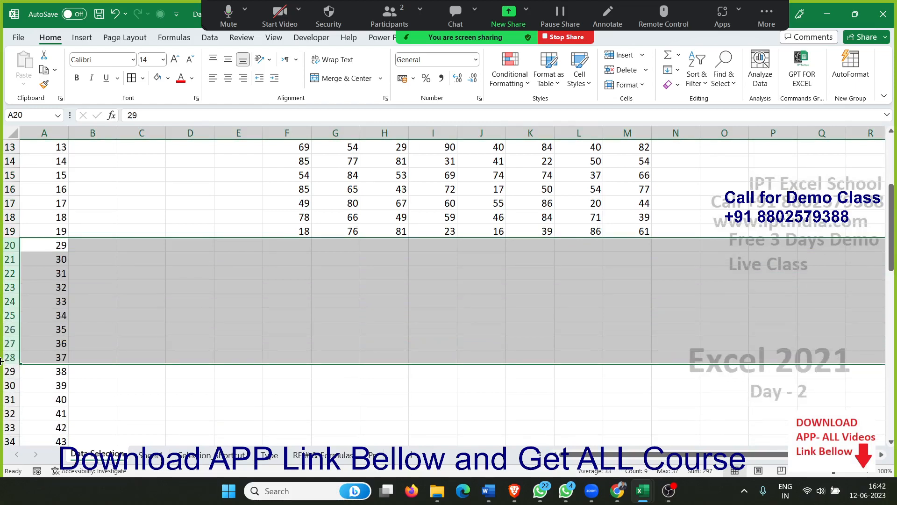
{"action": "left_click", "coordinate": [55, 250]}
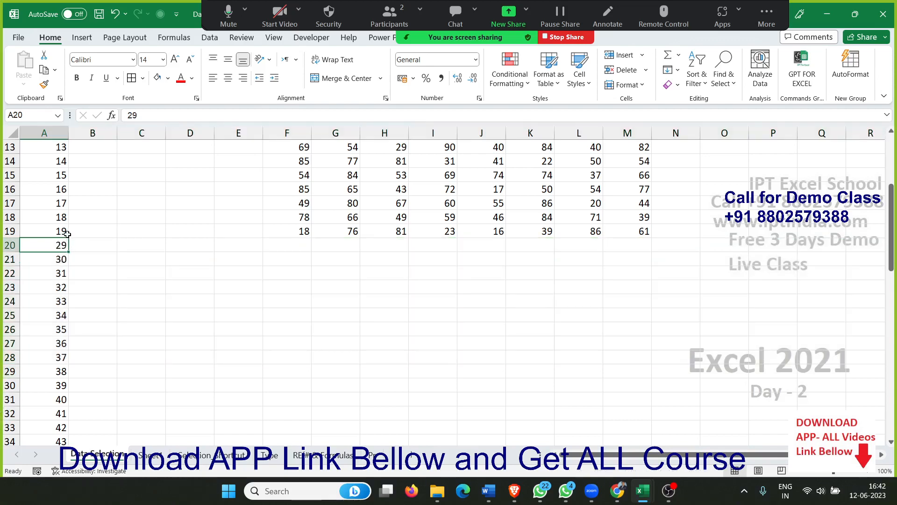
Step: Renumber column A by refilling the series from A1:A2 down to the end of the list
{"action": "left_click", "coordinate": [68, 234]}
{"action": "key", "text": "ctrl+Home"}
{"action": "key", "text": "shift+Down"}
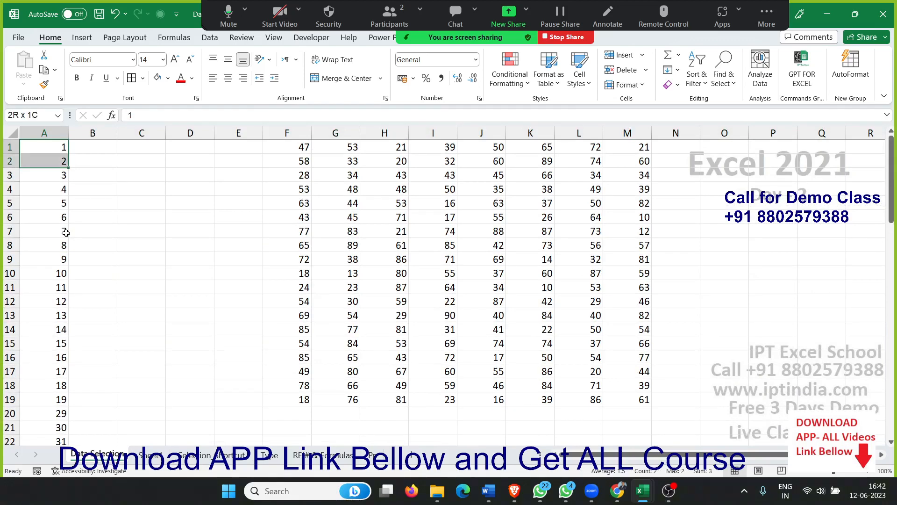
{"action": "double_click", "coordinate": [61, 170]}
{"action": "scroll", "coordinate": [84, 334], "scroll_direction": "down", "scroll_amount": 5}
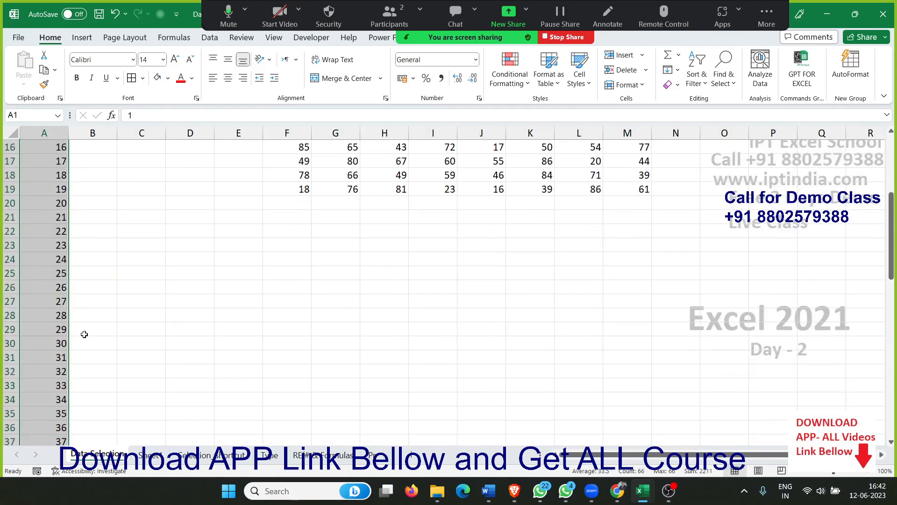
{"action": "scroll", "coordinate": [87, 312], "scroll_direction": "up", "scroll_amount": 5}
{"action": "key", "text": "ctrl+Home"}
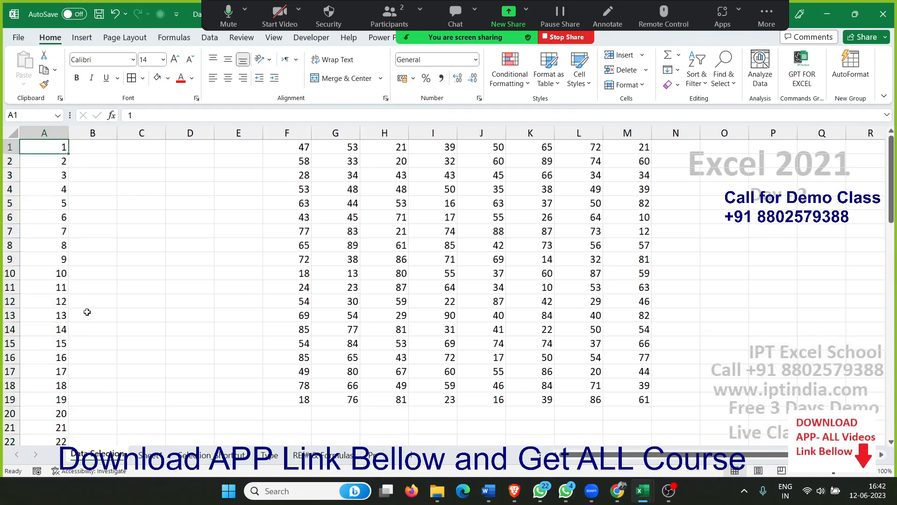
Step: Clear the serial numbers from column A, starting at A1
{"action": "key", "text": "ctrl+shift+Down"}
{"action": "key", "text": "Delete"}
{"action": "key", "text": "ctrl+Home"}
Step: Enter =ROW() in A1 and fill the formula down column A beyond the end of the number data
{"action": "type", "text": "=row"}
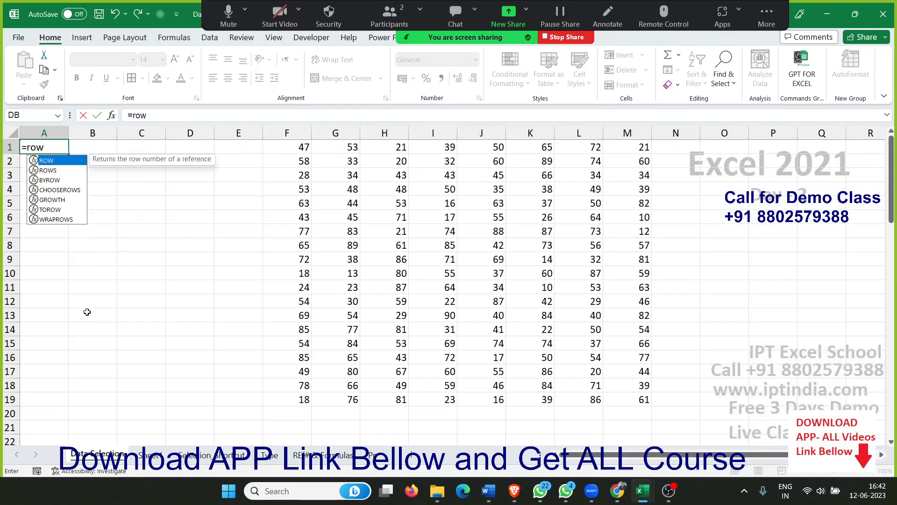
{"action": "key", "text": "Tab"}
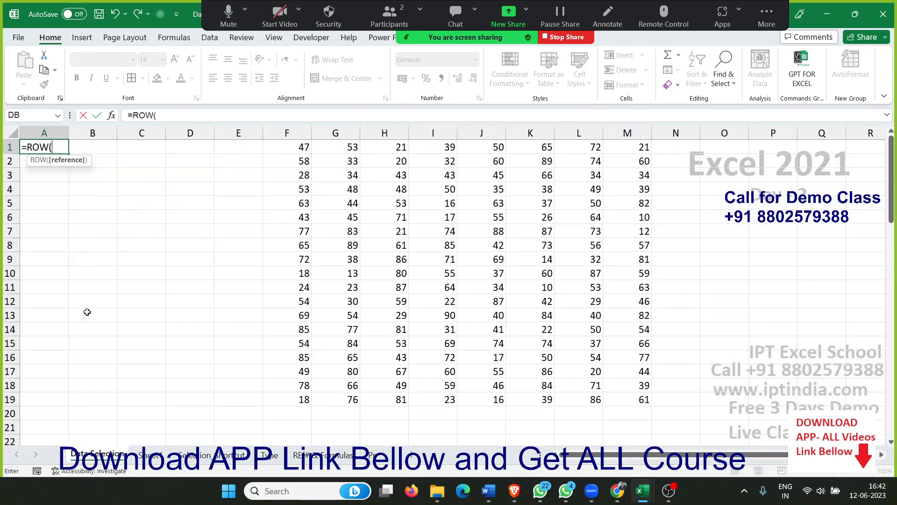
{"action": "key", "text": "Return"}
{"action": "key", "text": "Up"}
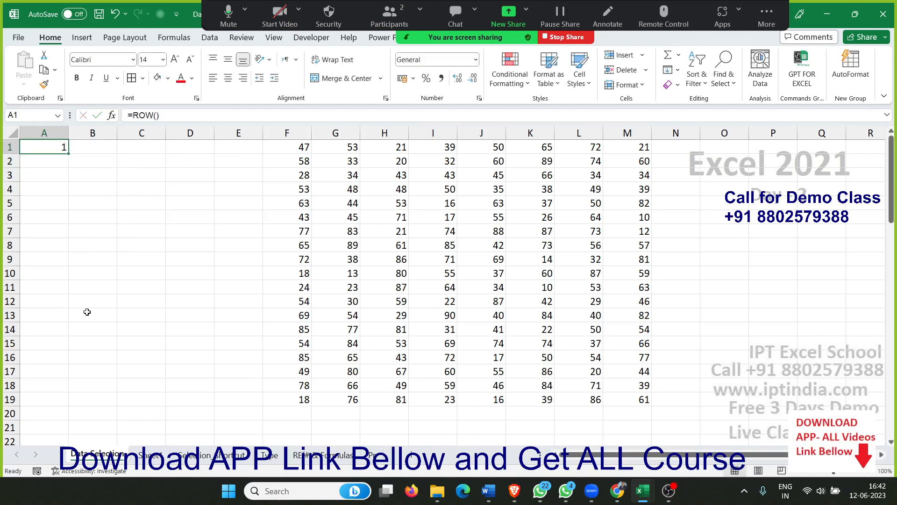
{"action": "left_click_drag", "start_coordinate": [68, 151], "coordinate": [64, 475]}
Step: Select entire rows 21 through 27 in the formula-numbered list
{"action": "key", "text": "ctrl+Home"}
{"action": "key", "text": "Down"}
{"action": "key", "text": "Down"}
{"action": "key", "text": "Down"}
{"action": "key", "text": "Down"}
{"action": "key", "text": "Down"}
{"action": "key", "text": "Down"}
{"action": "key", "text": "Down"}
{"action": "key", "text": "Down"}
{"action": "key", "text": "Down"}
{"action": "key", "text": "Down"}
{"action": "key", "text": "Down"}
{"action": "key", "text": "Down"}
{"action": "key", "text": "Down"}
{"action": "key", "text": "Down"}
{"action": "key", "text": "Down"}
{"action": "key", "text": "Down"}
{"action": "key", "text": "Down"}
{"action": "key", "text": "Down"}
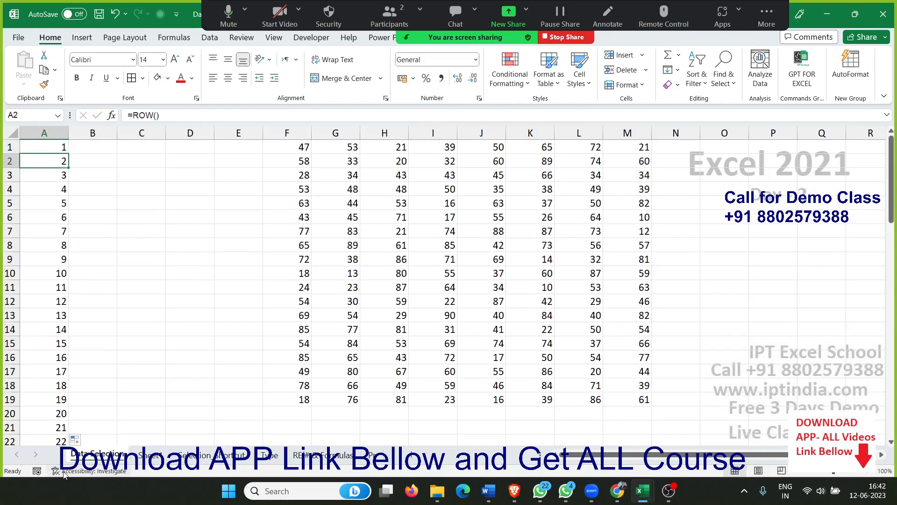
{"action": "key", "text": "Down"}
{"action": "key", "text": "Down"}
{"action": "key", "text": "shift+space"}
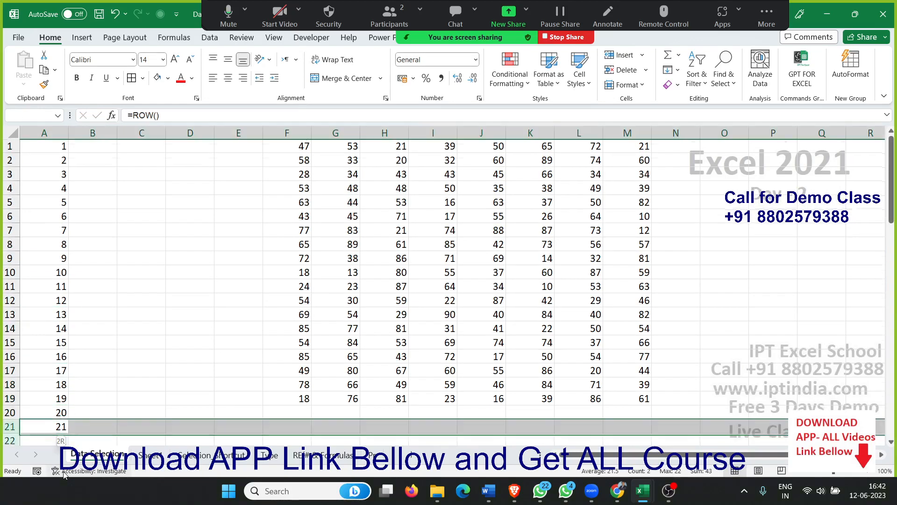
{"action": "key", "text": "shift+Down"}
{"action": "key", "text": "shift+Down"}
{"action": "key", "text": "shift+Down"}
{"action": "key", "text": "shift+Down"}
{"action": "key", "text": "shift+Down"}
{"action": "key", "text": "shift+Down"}
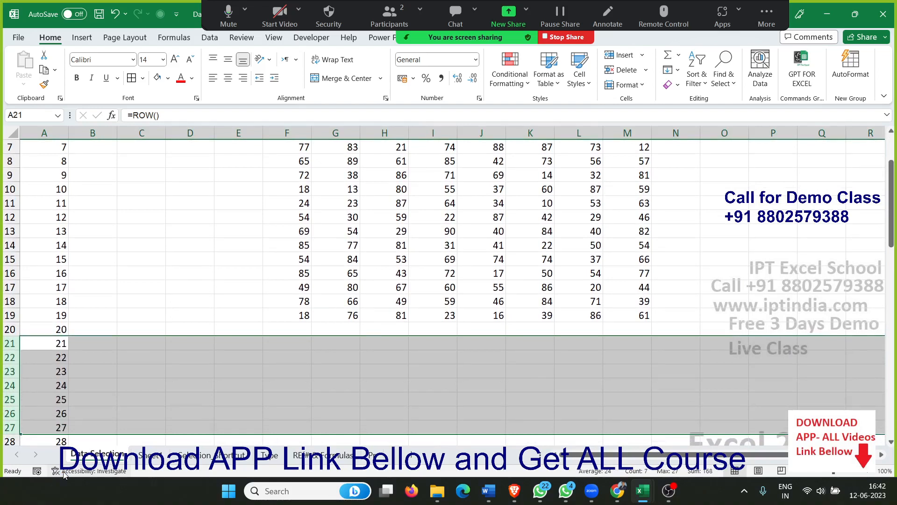
Step: Delete the cells in columns A through E down to the end of the ROW numbering, shifting the number data left
{"action": "key", "text": "ctrl+Home"}
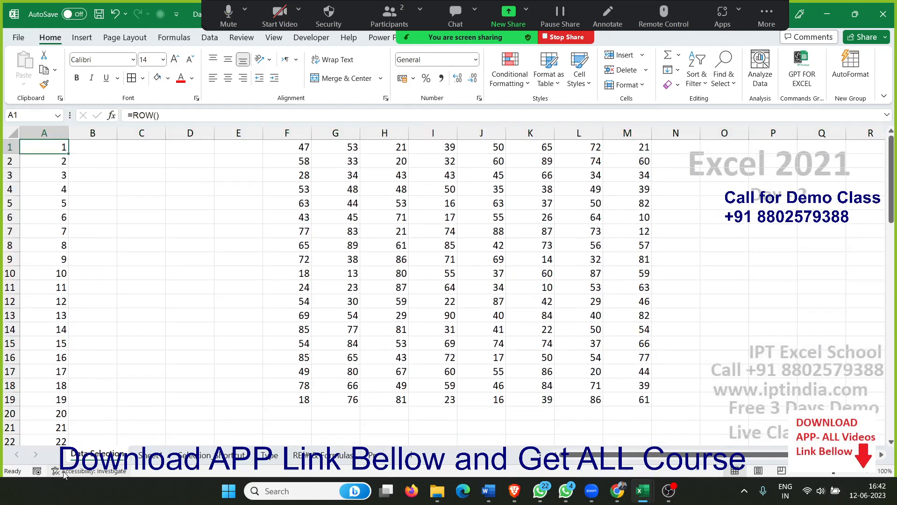
{"action": "key", "text": "ctrl+shift+Down"}
{"action": "key", "text": "shift+Right"}
{"action": "key", "text": "shift+Right"}
{"action": "key", "text": "shift+Right"}
{"action": "key", "text": "shift+Right"}
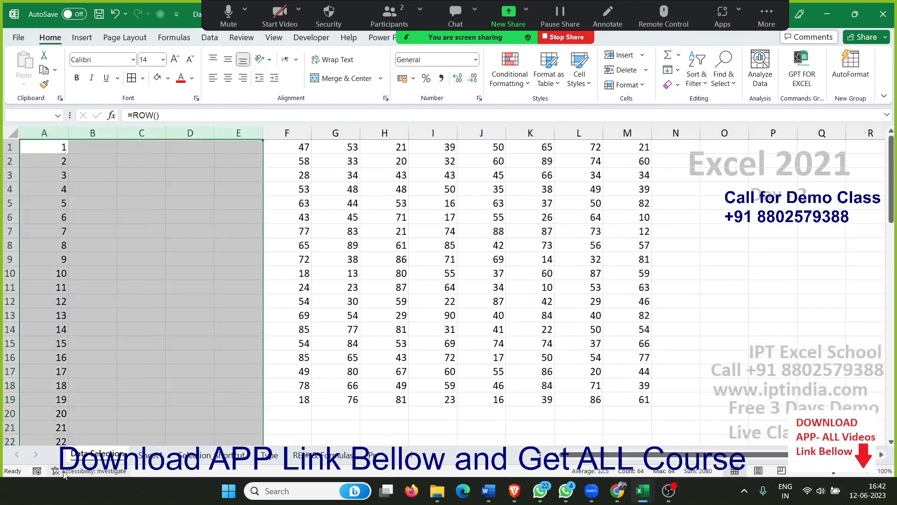
{"action": "key", "text": "ctrl+minus"}
{"action": "key", "text": "Return"}
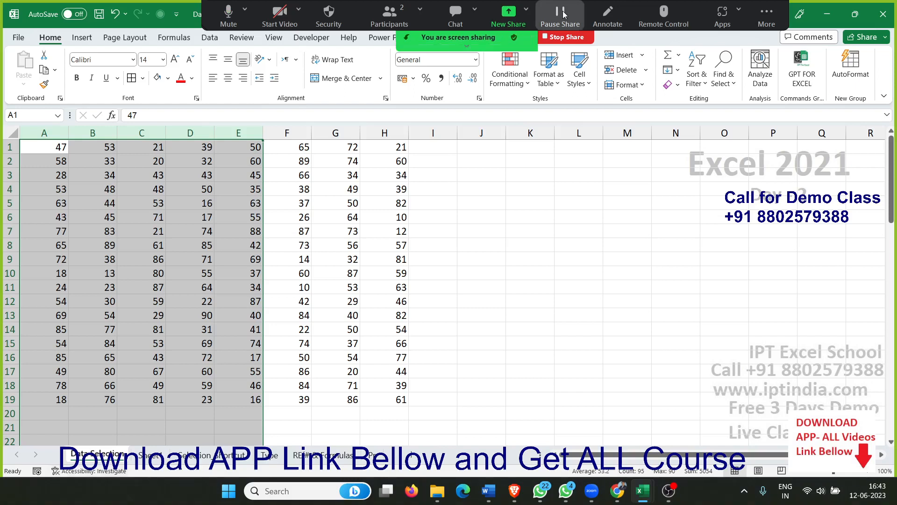
{"action": "left_click", "coordinate": [331, 266]}
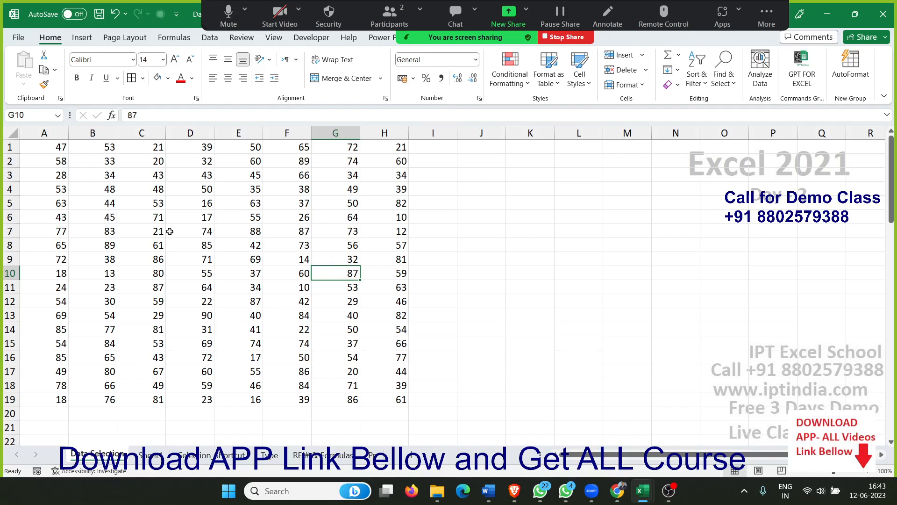
{"action": "left_click", "coordinate": [42, 144]}
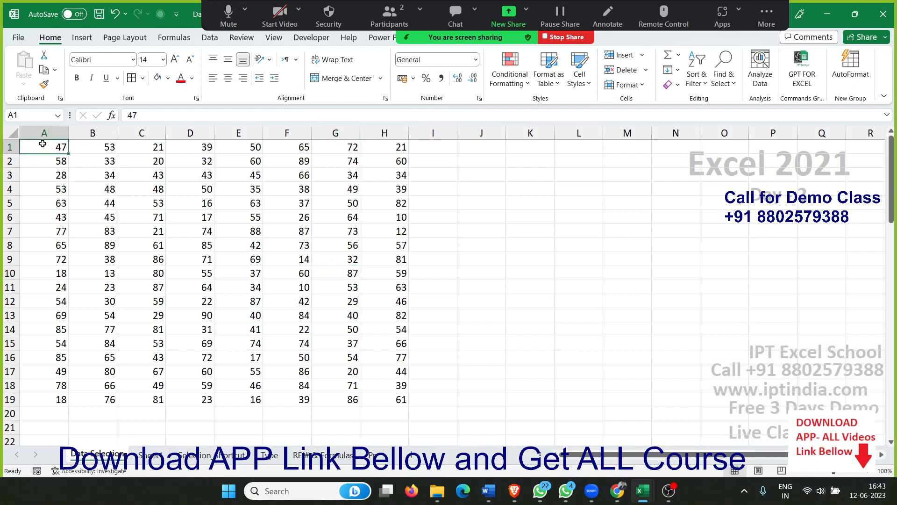
{"action": "left_click_drag", "start_coordinate": [43, 145], "coordinate": [154, 285]}
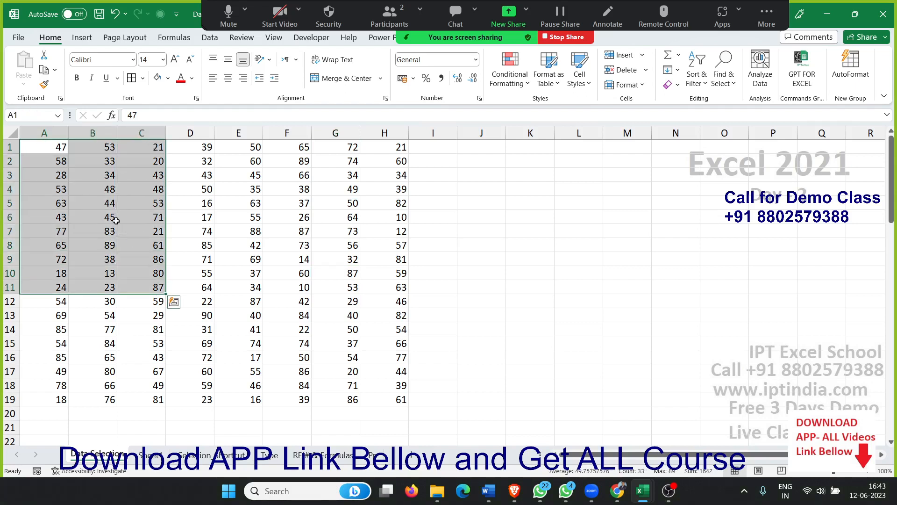
{"action": "left_click", "coordinate": [63, 144]}
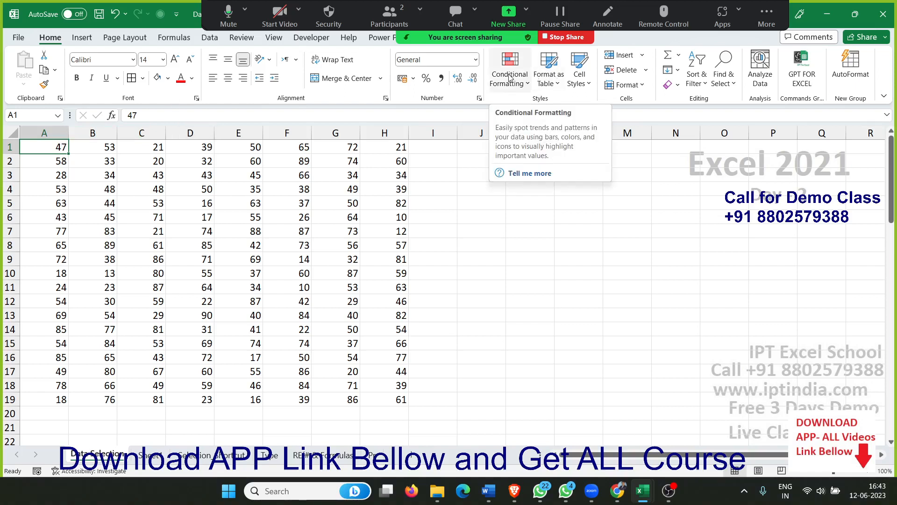
{"action": "left_click", "coordinate": [415, 207]}
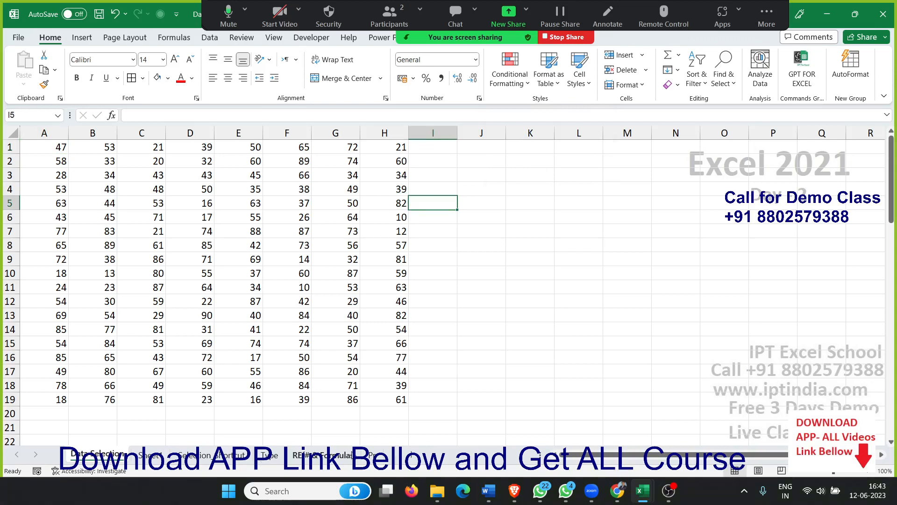
Step: On the sheet with the cash memo exercise, move the cash memo picture about one column to the right
{"action": "left_click", "coordinate": [371, 455]}
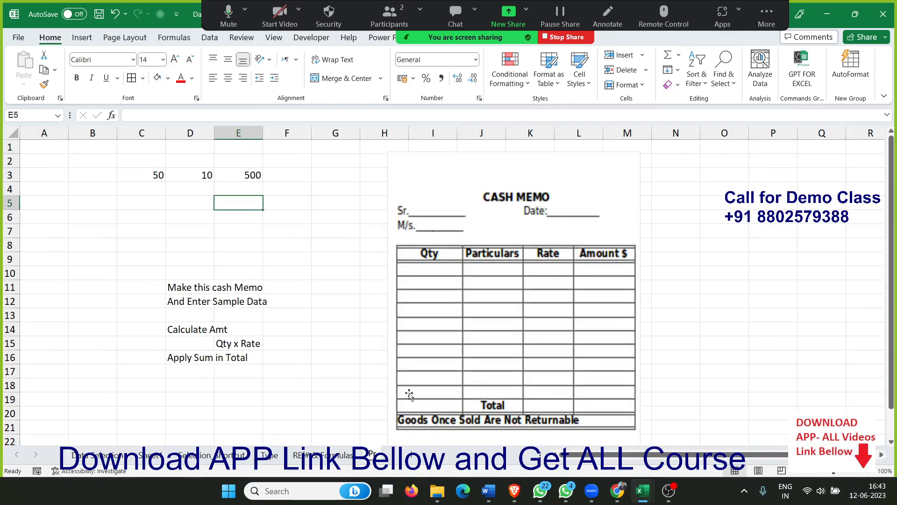
{"action": "left_click", "coordinate": [283, 329]}
{"action": "left_click", "coordinate": [445, 310]}
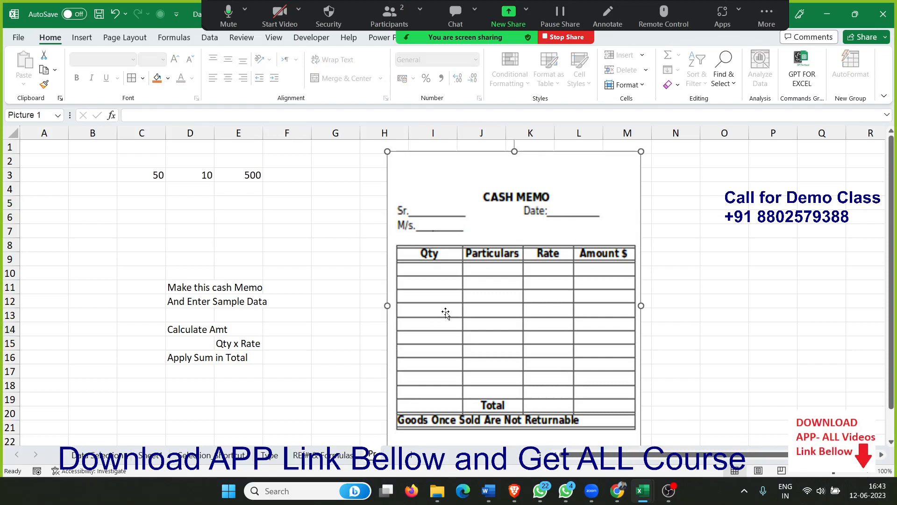
{"action": "scroll", "coordinate": [445, 313], "scroll_direction": "down", "scroll_amount": 2}
{"action": "scroll", "coordinate": [446, 313], "scroll_direction": "up", "scroll_amount": 2}
{"action": "left_click_drag", "start_coordinate": [445, 313], "coordinate": [490, 317]}
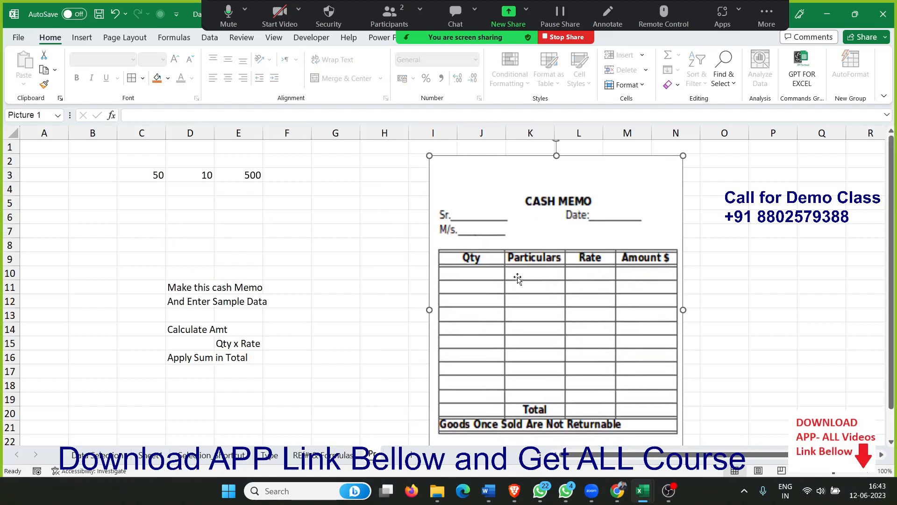